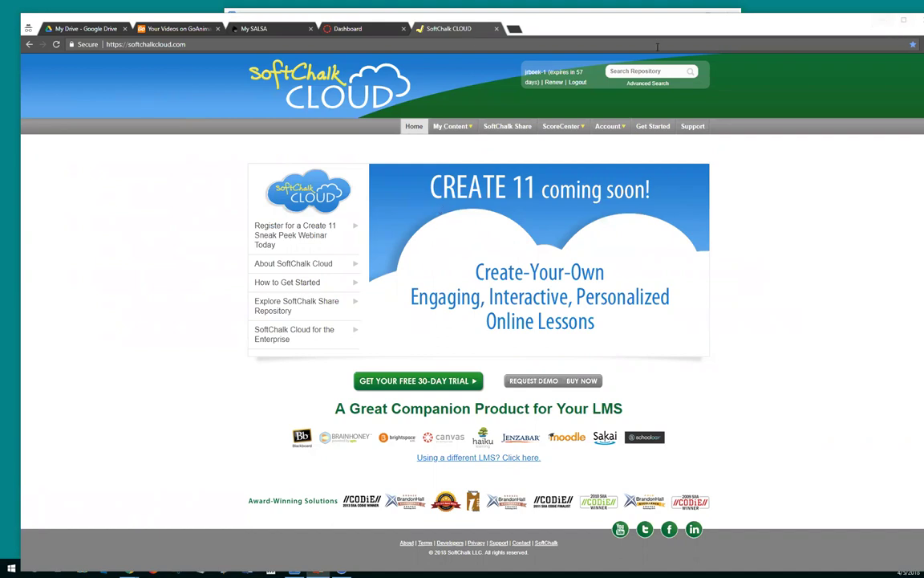
pyautogui.moveTo(451, 126)
pyautogui.click(451, 146)
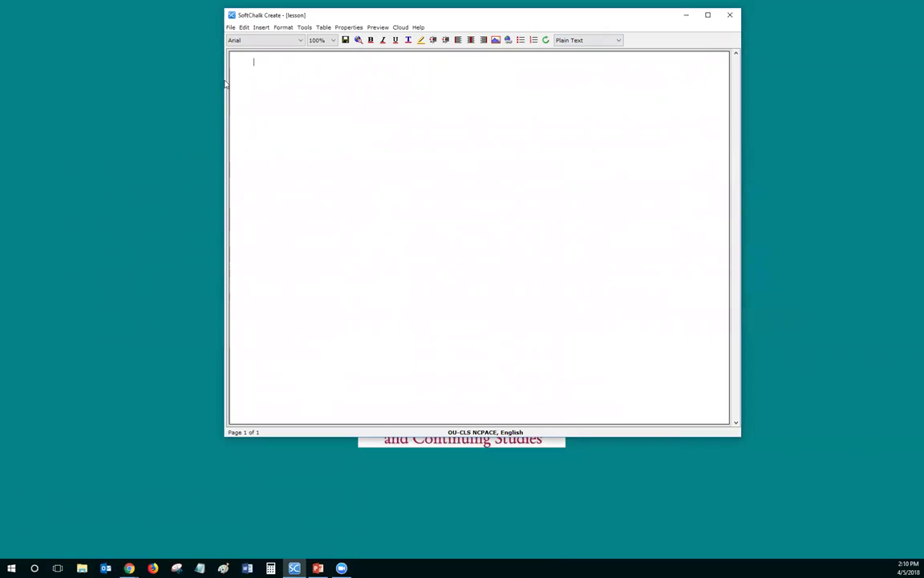
# - Browse the lesson's style choices, previewing the Bubbles, Colorbars 2 and Polygon banners and the OU-CLS NCPACE style, and leave without applying
pyautogui.click(262, 29)
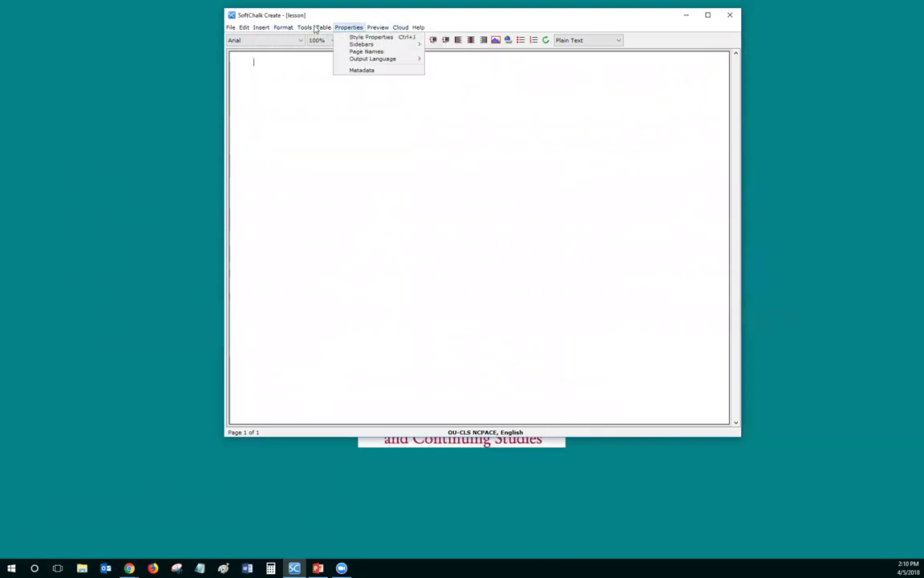
pyautogui.press('Down')
pyautogui.press('Return')
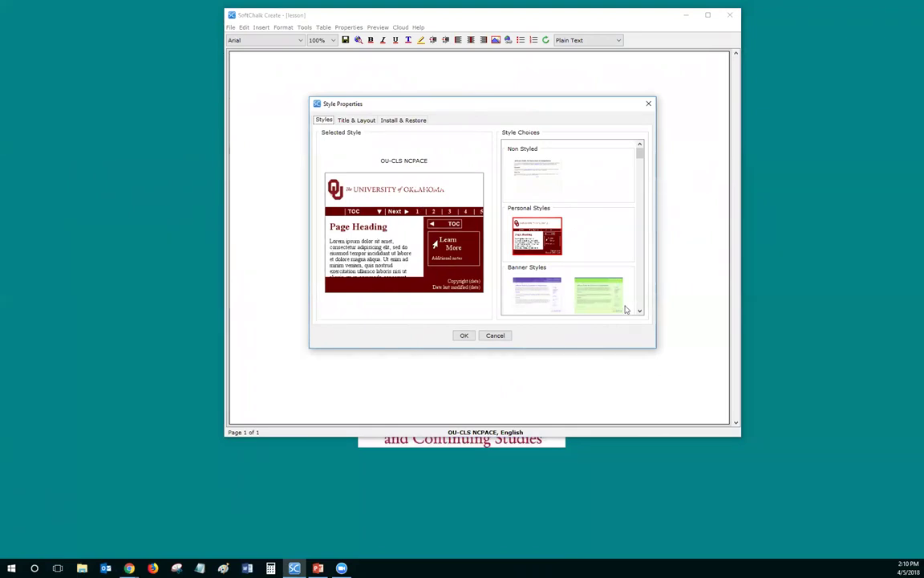
pyautogui.scroll(-1, 610, 273)
pyautogui.click(537, 289)
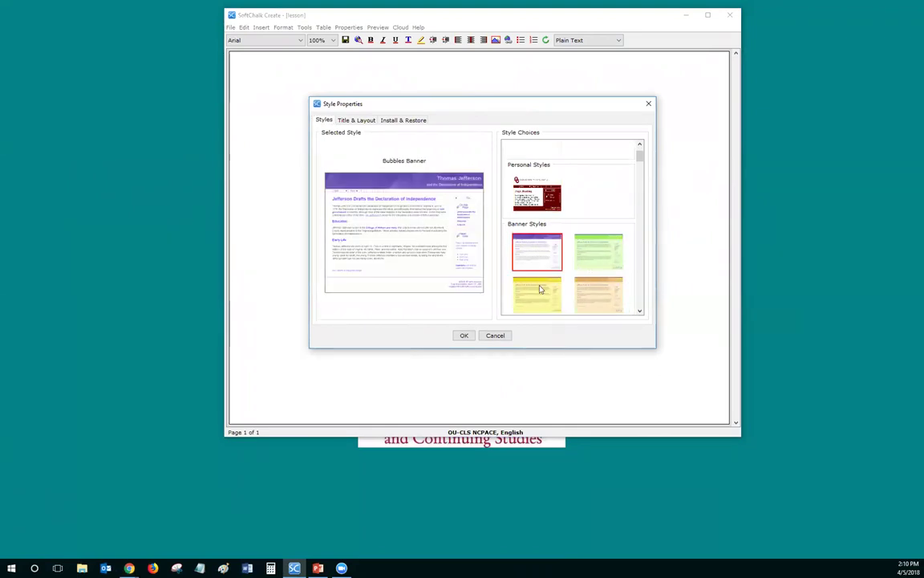
pyautogui.scroll(-1, 585, 301)
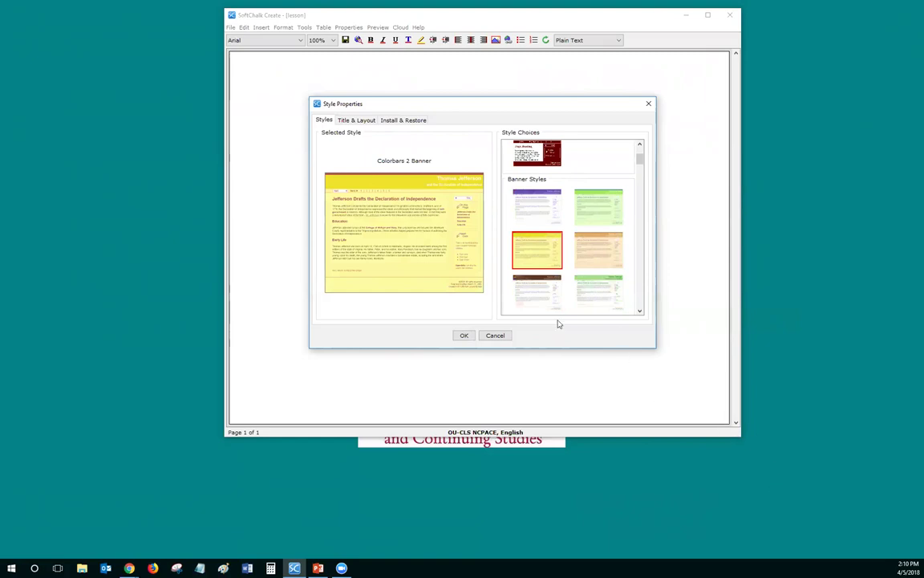
pyautogui.click(540, 283)
pyautogui.scroll(-4, 543, 277)
pyautogui.click(540, 278)
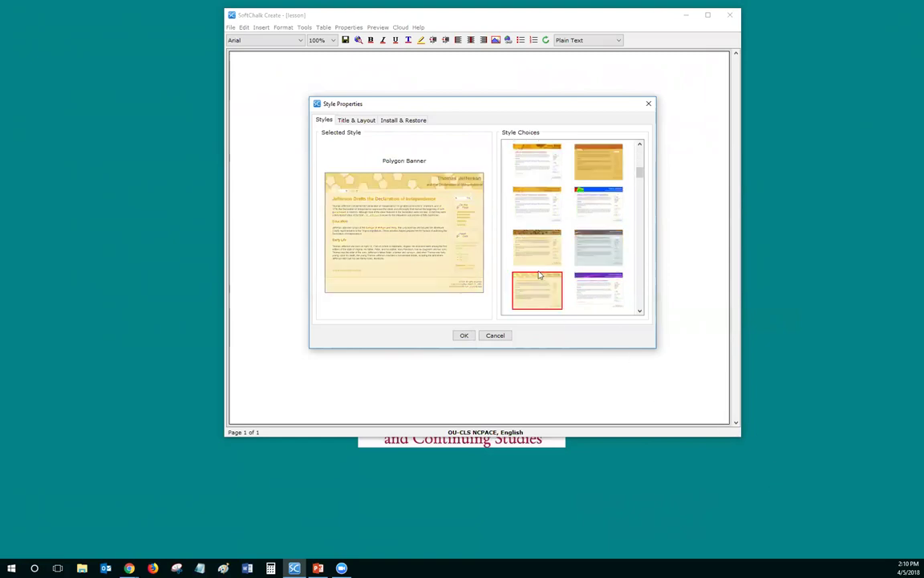
pyautogui.scroll(2, 540, 273)
pyautogui.scroll(5, 540, 271)
pyautogui.click(536, 236)
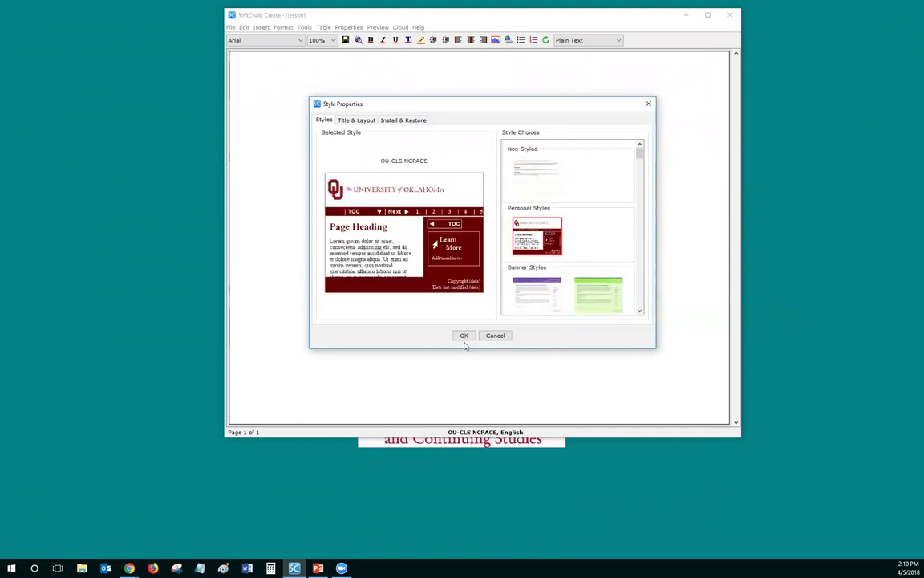
pyautogui.click(494, 335)
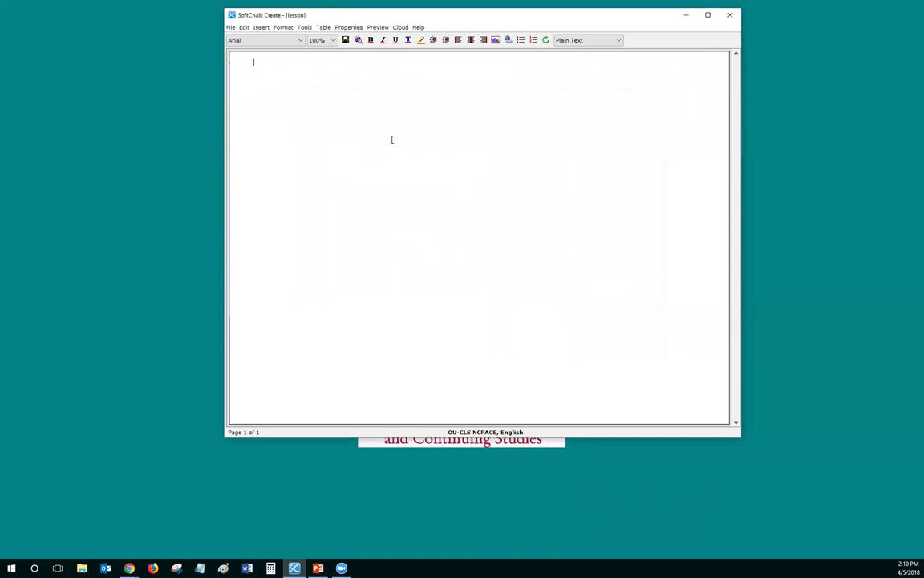
# - Start a new DragNDrop activity in the blank lesson and view its How To example before returning to the item list
pyautogui.click(261, 29)
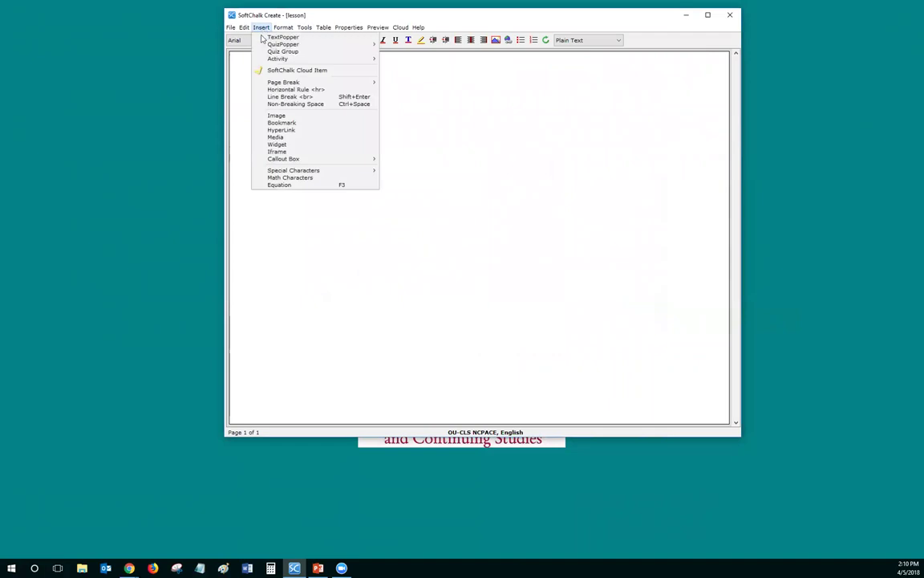
pyautogui.moveTo(273, 59)
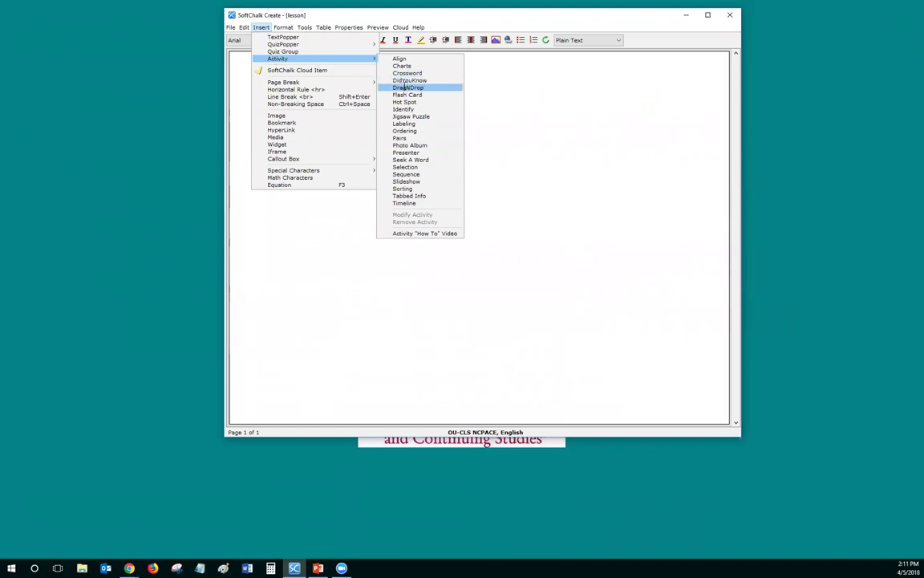
pyautogui.click(405, 87)
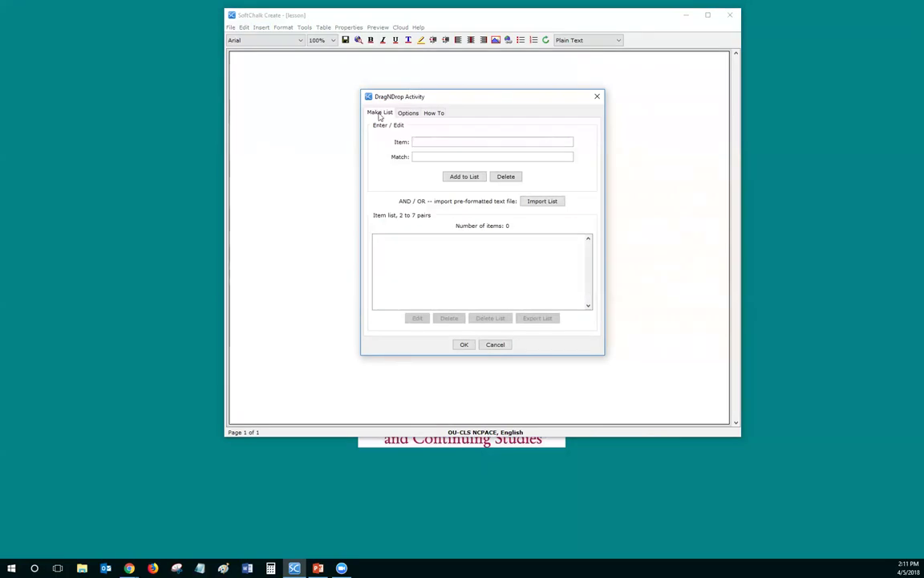
pyautogui.click(436, 114)
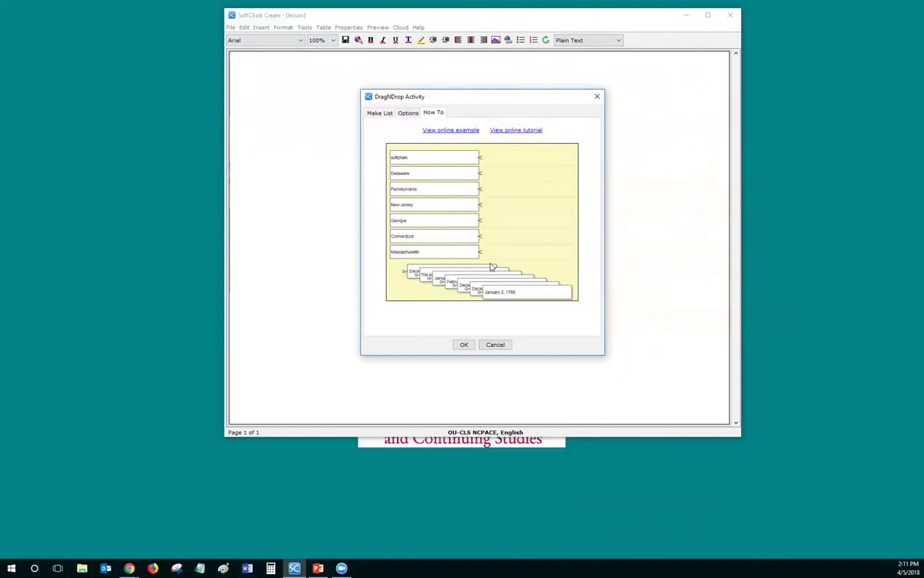
pyautogui.click(378, 114)
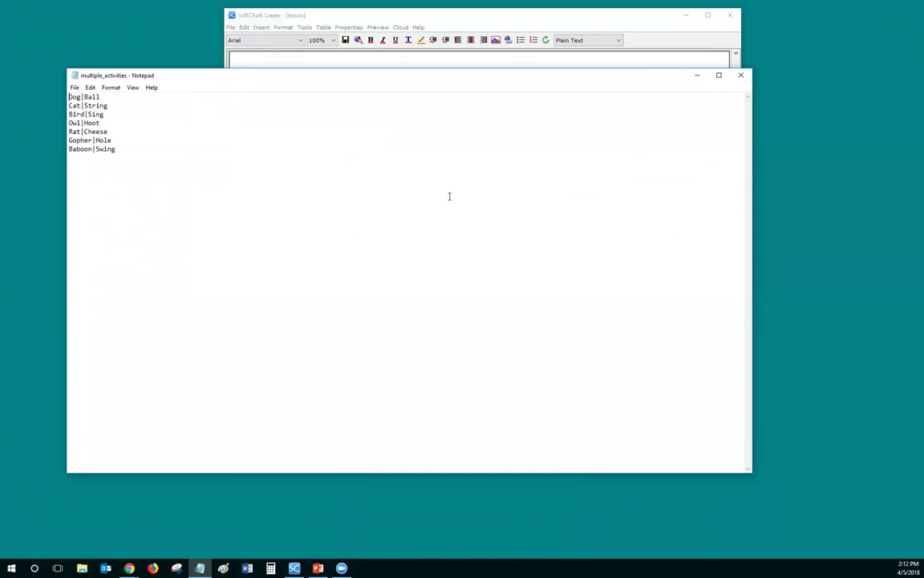
# - Import the multiple_activities text file from the Desktop as the item list, review the pairs and insert the DragNDrop activity
pyautogui.click(742, 75)
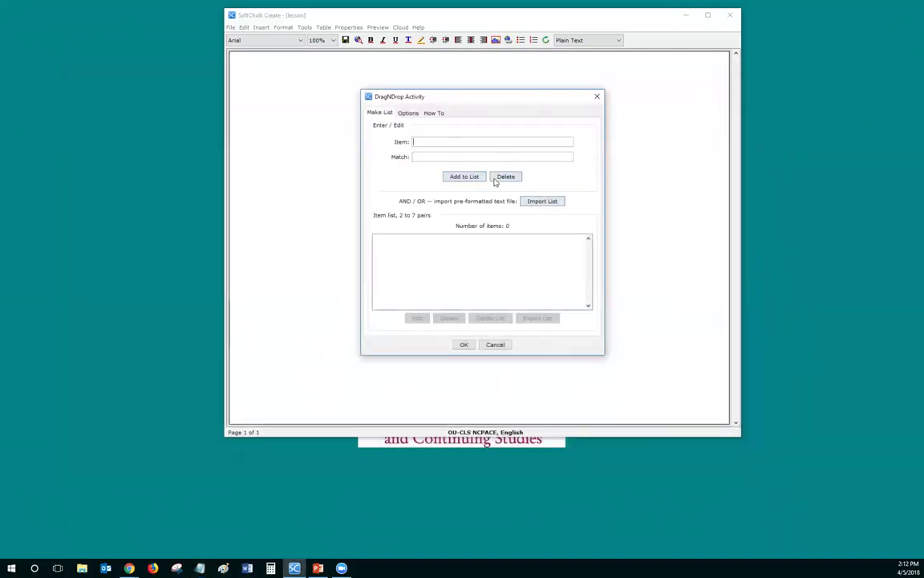
pyautogui.click(543, 201)
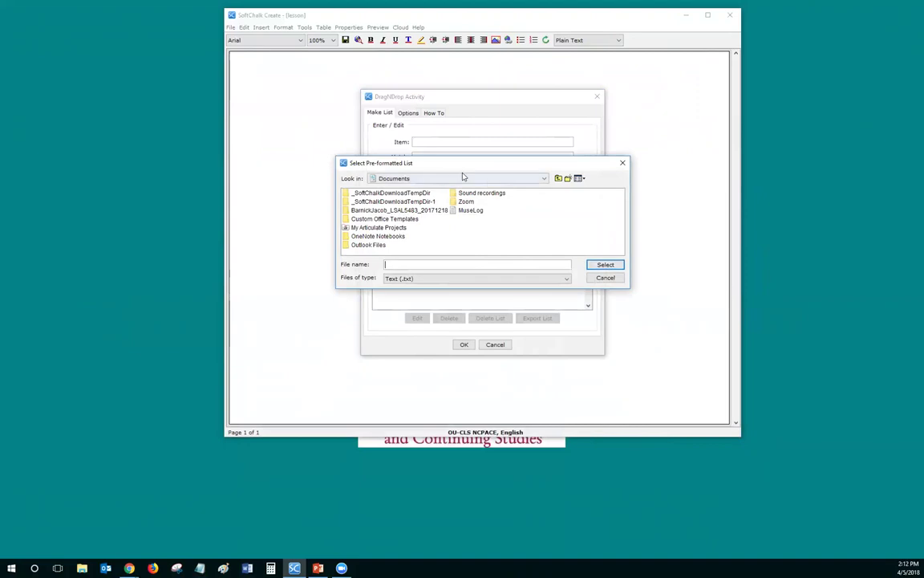
pyautogui.click(464, 178)
pyautogui.click(416, 187)
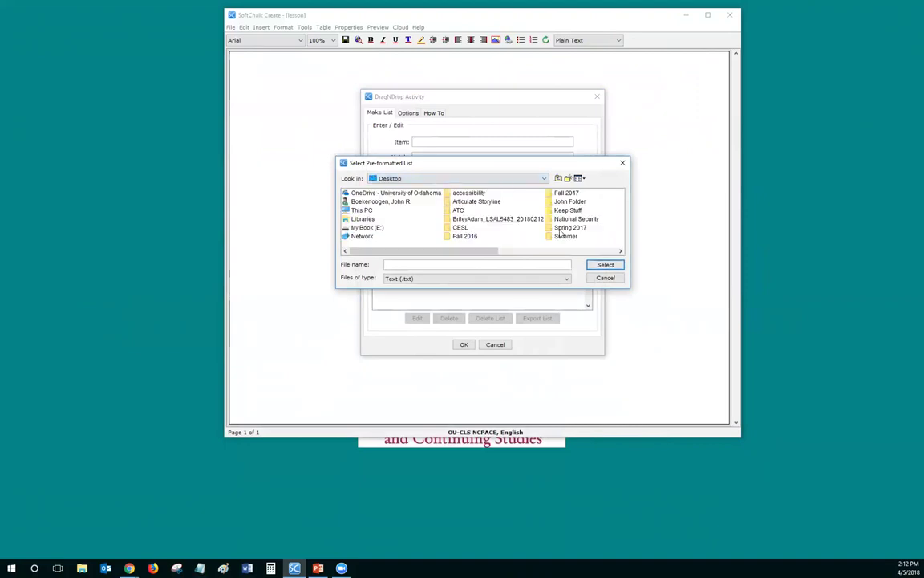
pyautogui.scroll(-3, 554, 239)
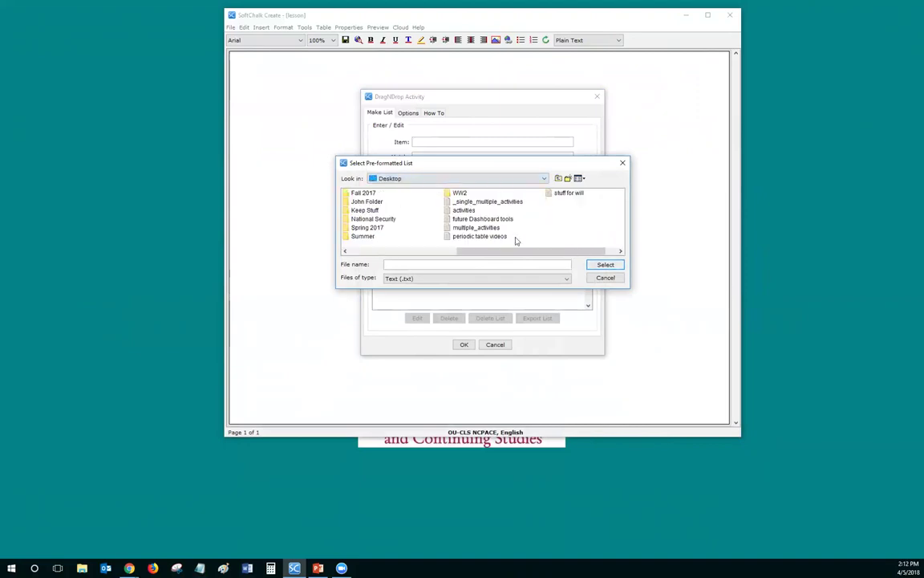
pyautogui.click(470, 228)
pyautogui.click(602, 267)
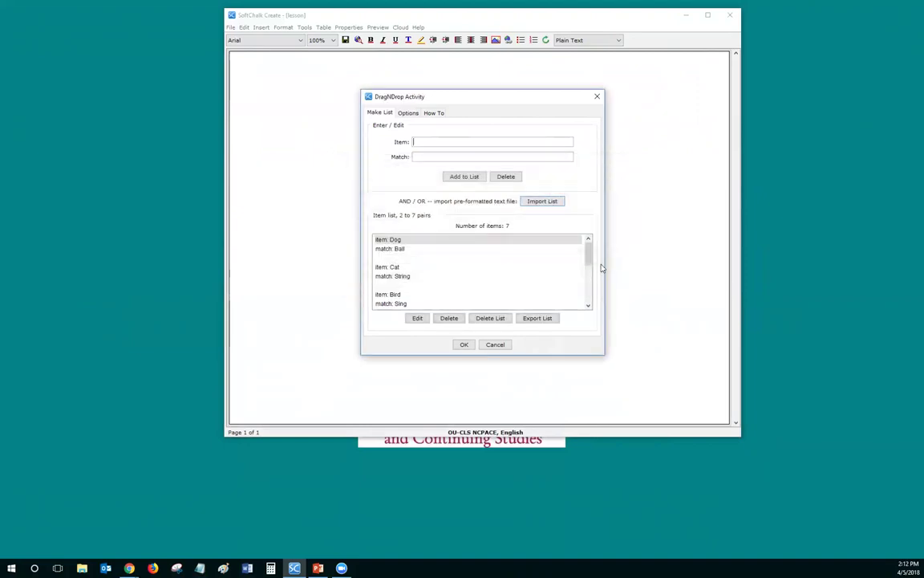
pyautogui.scroll(-2, 483, 267)
pyautogui.scroll(-2, 483, 267)
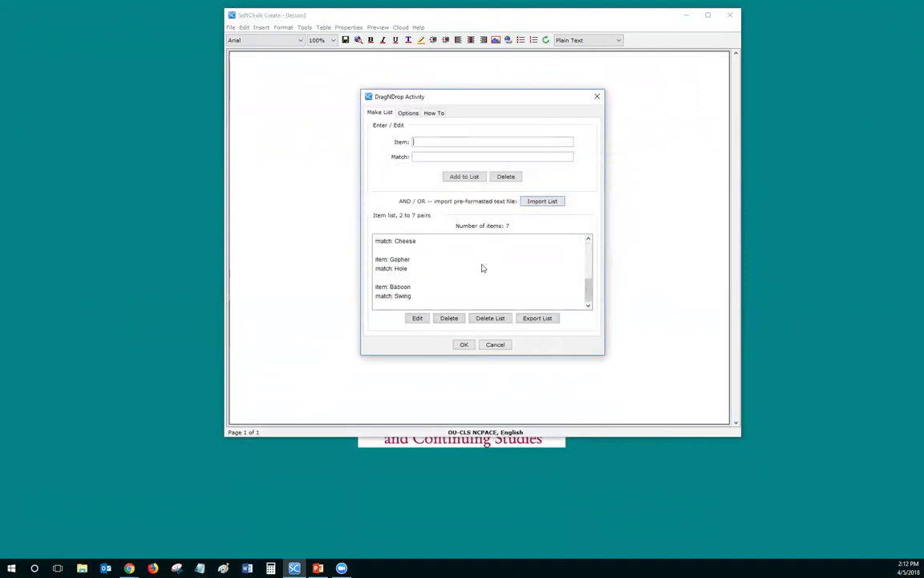
pyautogui.scroll(5, 484, 267)
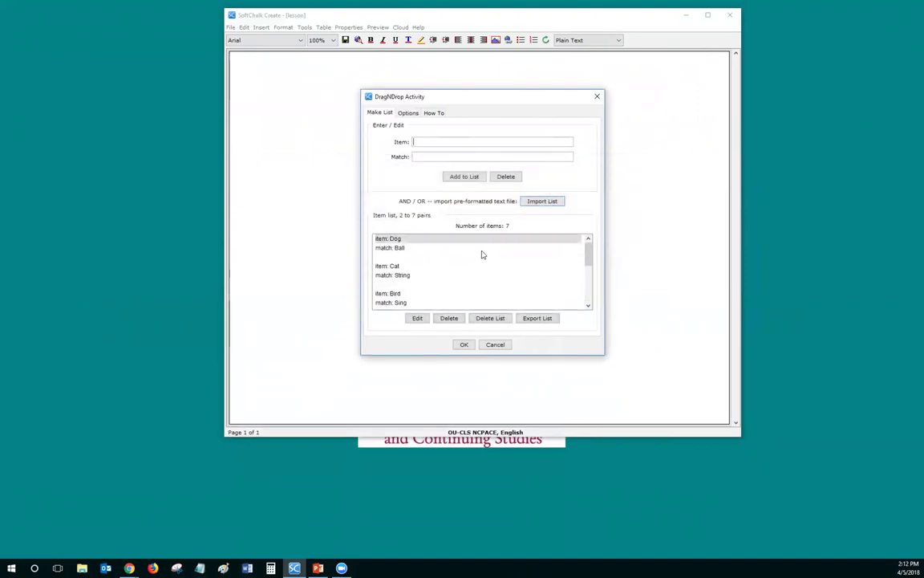
pyautogui.click(463, 346)
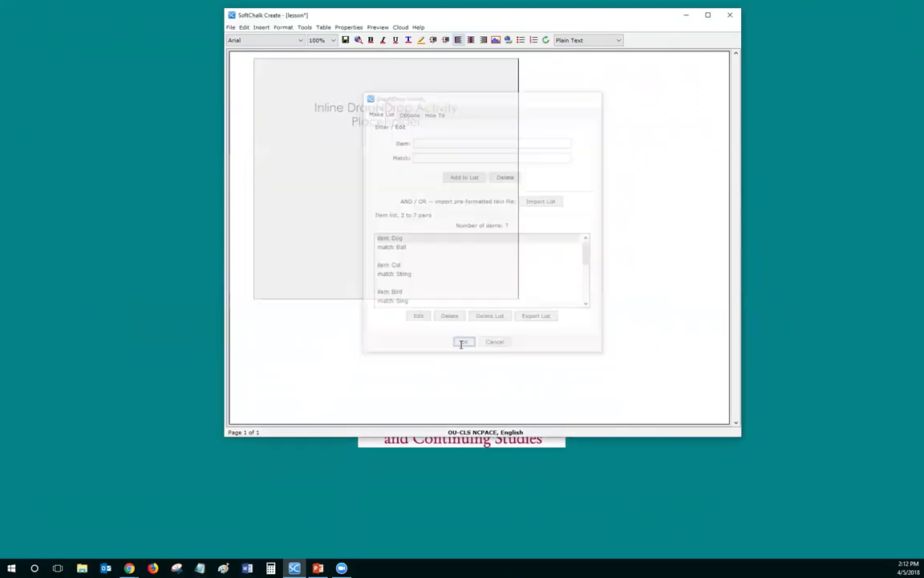
# - Save the lesson and preview it in the browser
pyautogui.click(346, 41)
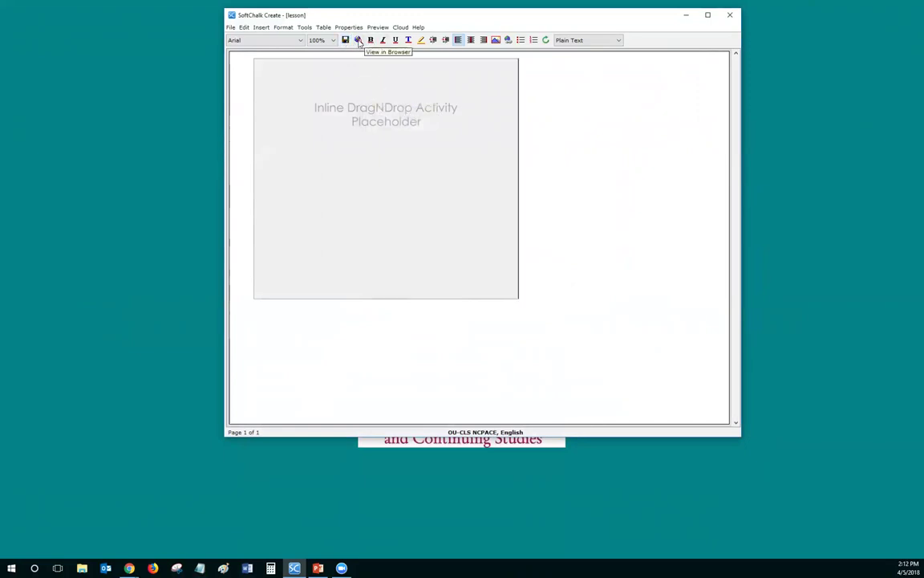
pyautogui.click(359, 41)
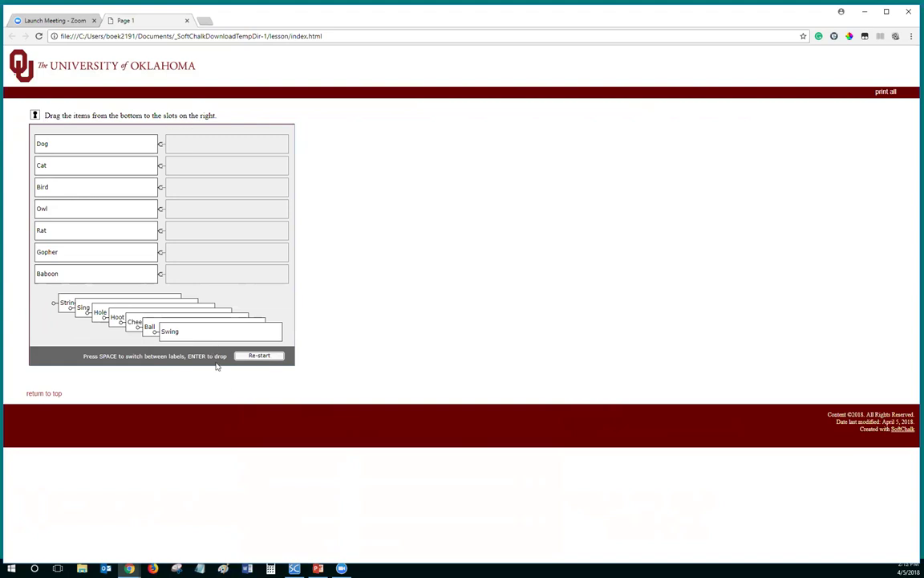
# - Test the previewed activity by trying Ball on wrong animals, matching all seven pairs correctly, and restarting it
pyautogui.moveTo(191, 332); pyautogui.dragTo(200, 283)
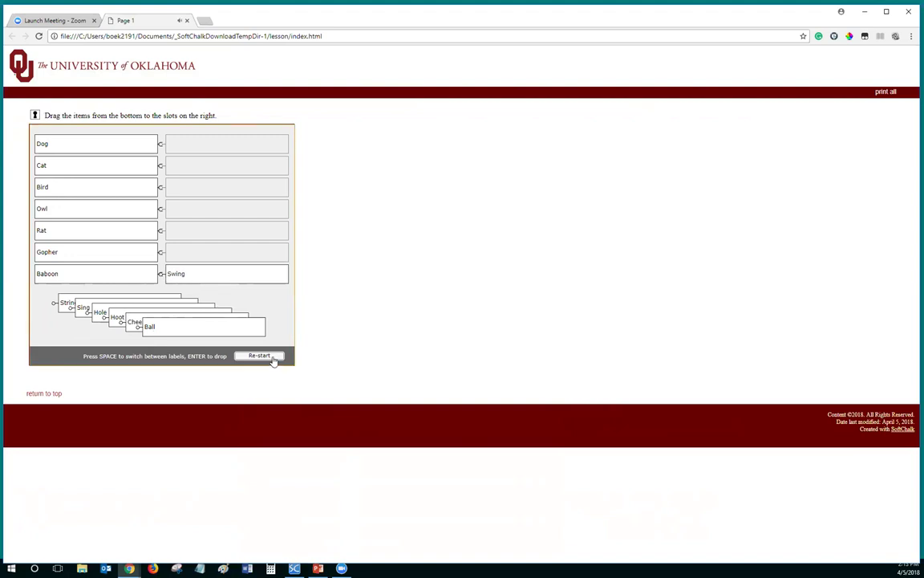
pyautogui.moveTo(188, 330); pyautogui.dragTo(214, 169)
pyautogui.moveTo(214, 324); pyautogui.dragTo(231, 185)
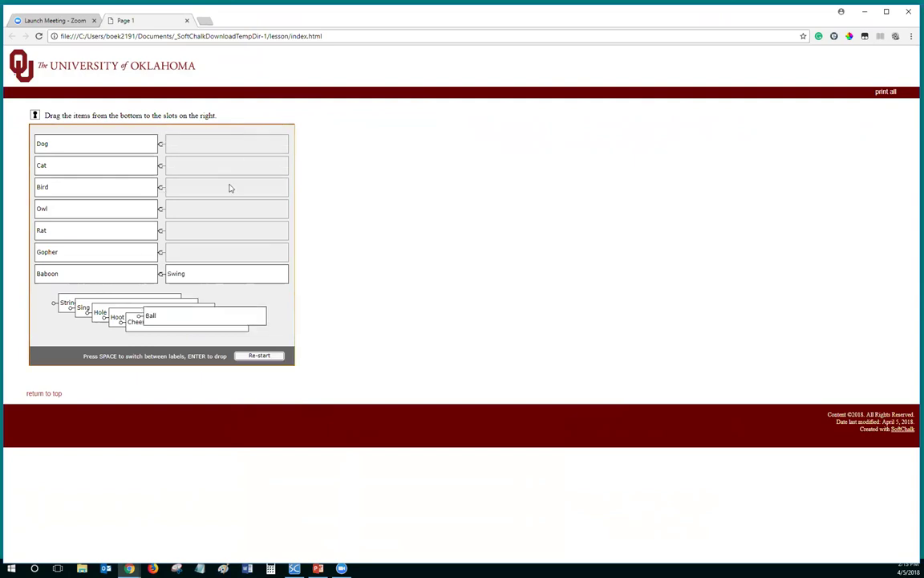
pyautogui.moveTo(177, 330); pyautogui.dragTo(207, 144)
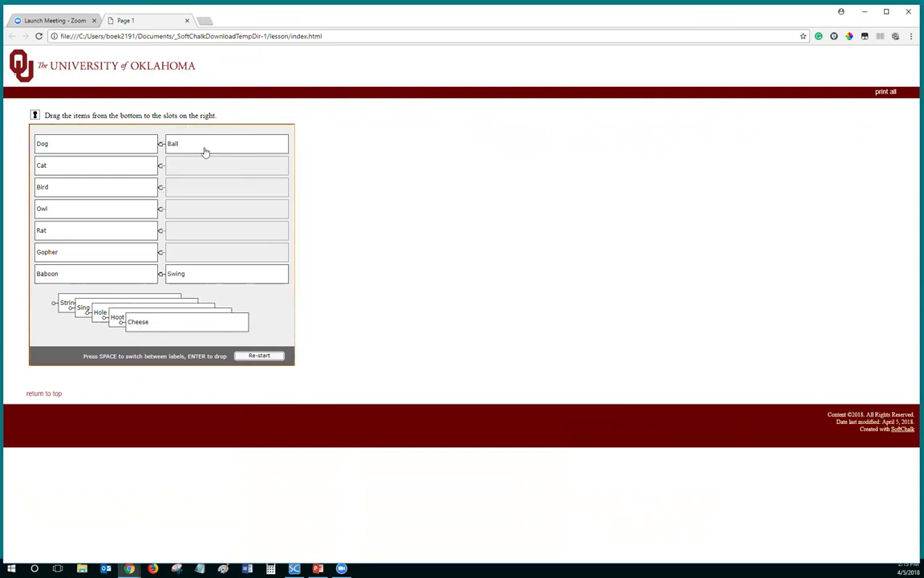
pyautogui.moveTo(185, 311); pyautogui.dragTo(214, 237)
pyautogui.moveTo(142, 319); pyautogui.dragTo(203, 214)
pyautogui.moveTo(147, 320); pyautogui.dragTo(229, 252)
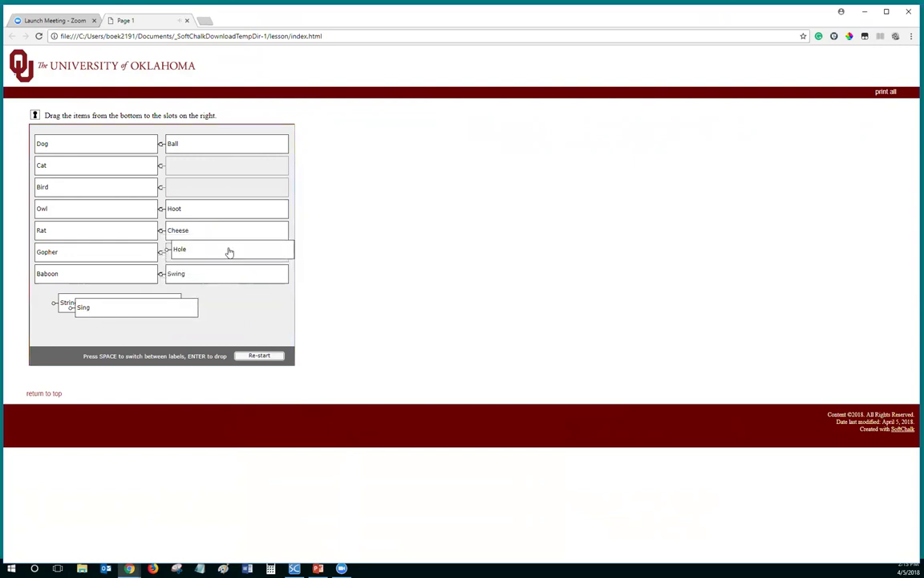
pyautogui.moveTo(169, 305); pyautogui.dragTo(241, 187)
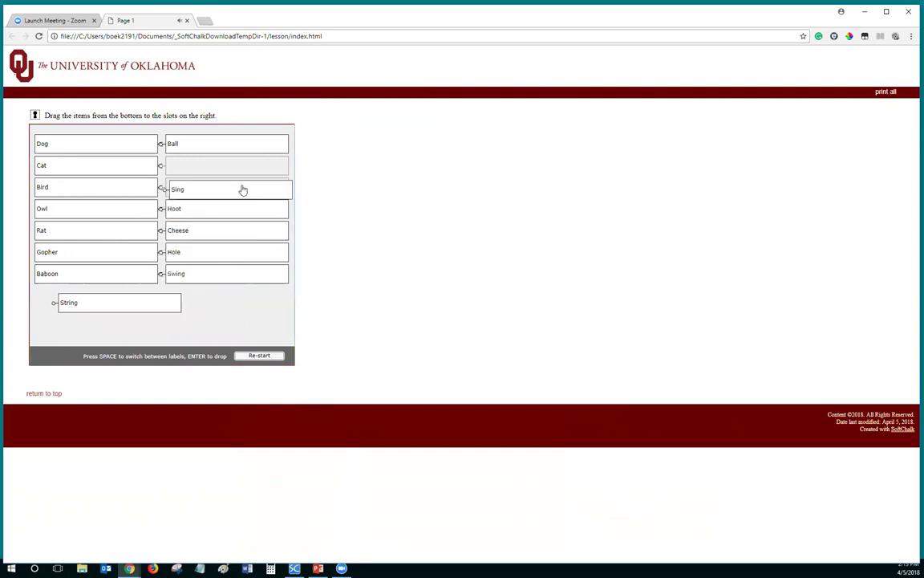
pyautogui.moveTo(153, 304); pyautogui.dragTo(265, 171)
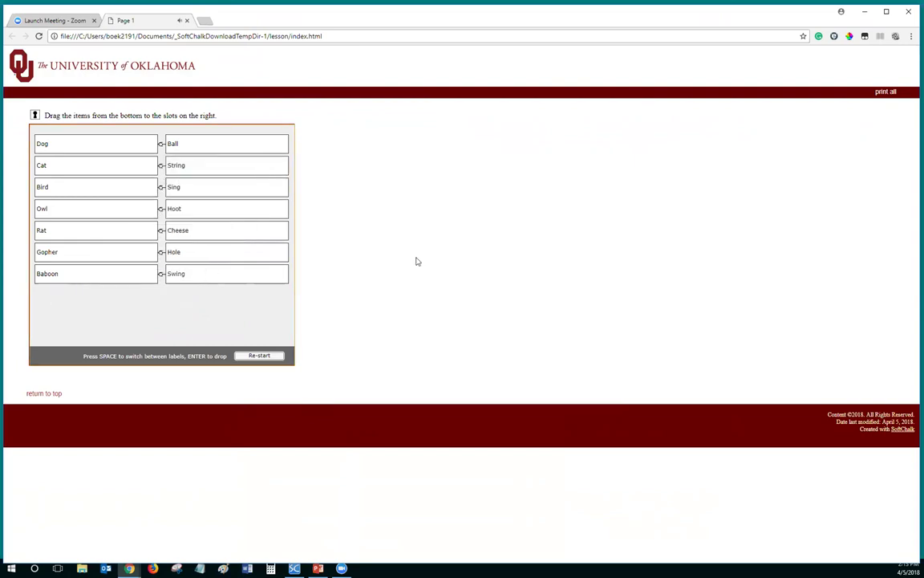
pyautogui.click(270, 356)
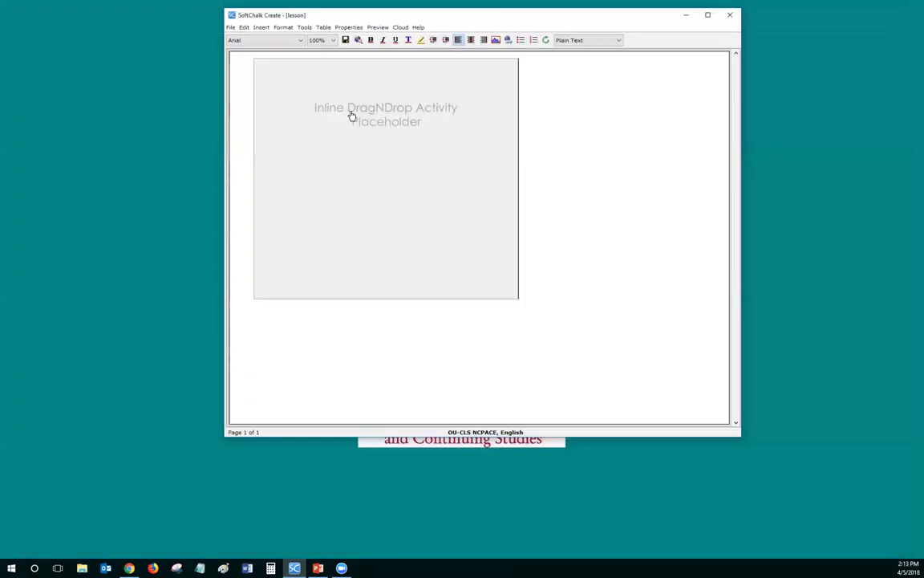
# - Reopen the DragNDrop activity in the lesson for editing and set its points to 7
pyautogui.click(351, 116)
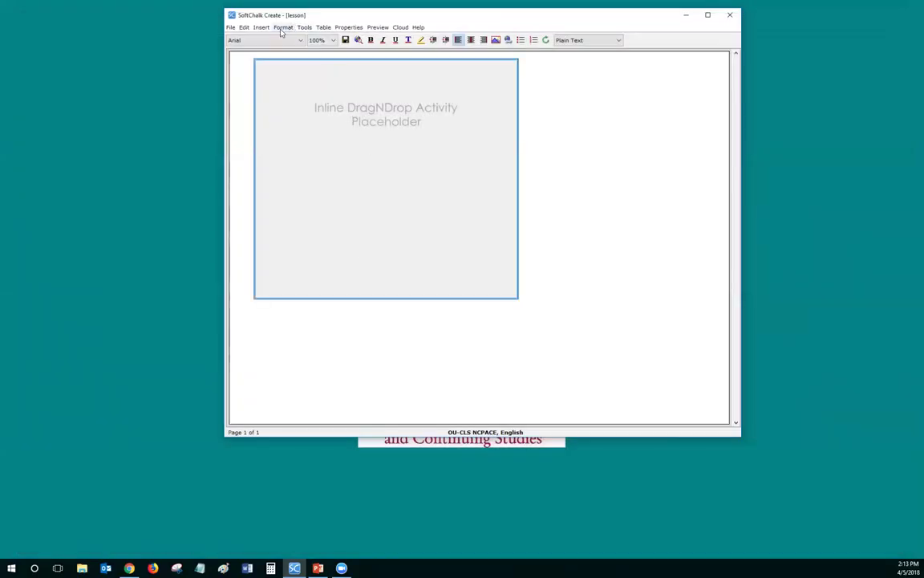
pyautogui.rightClick(357, 111)
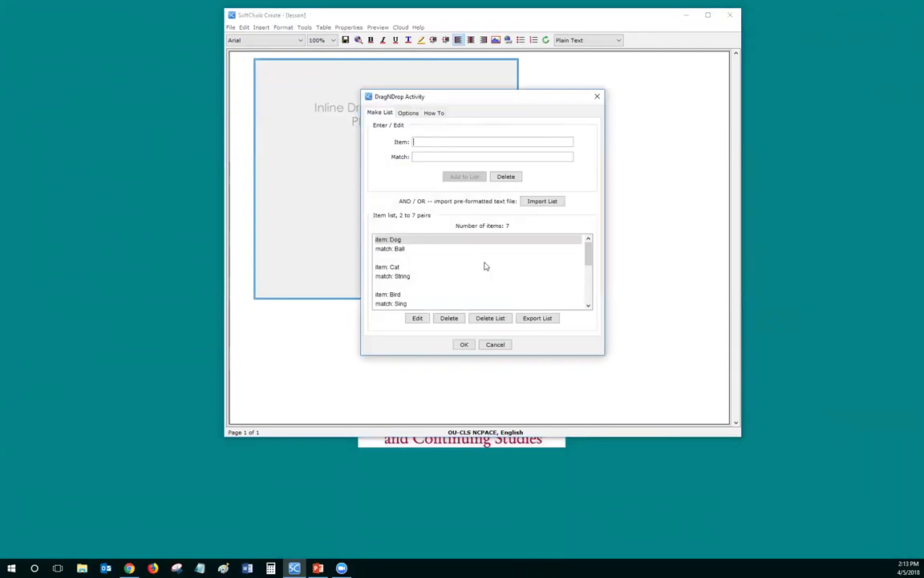
pyautogui.click(408, 113)
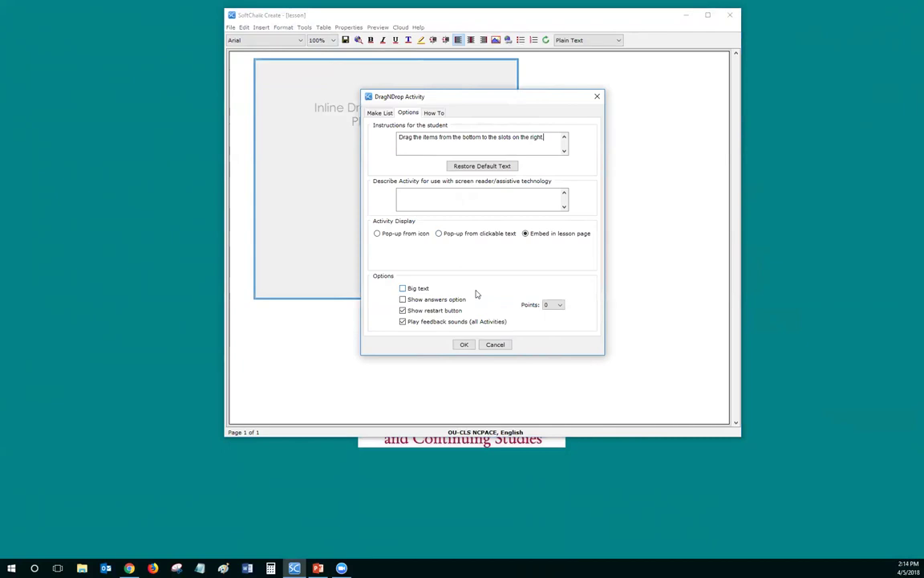
pyautogui.click(554, 306)
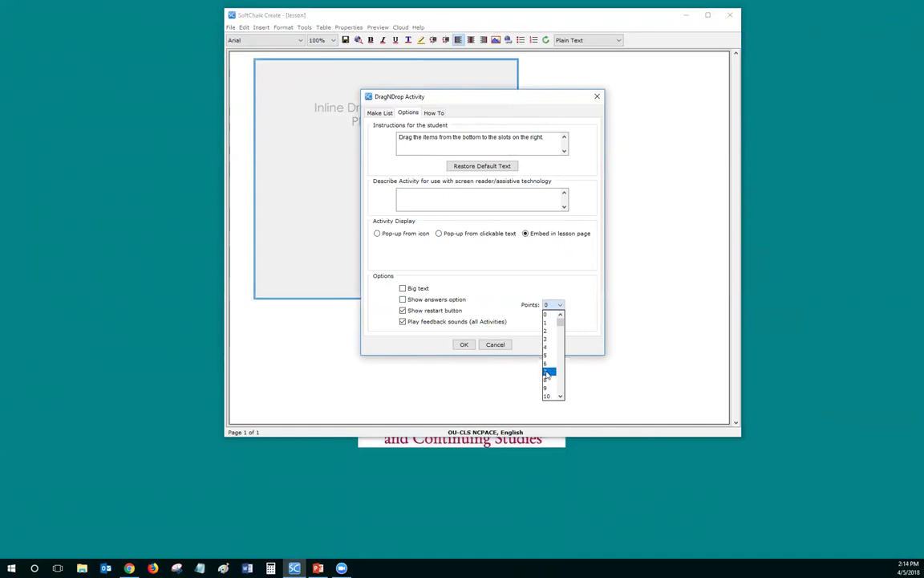
pyautogui.click(549, 372)
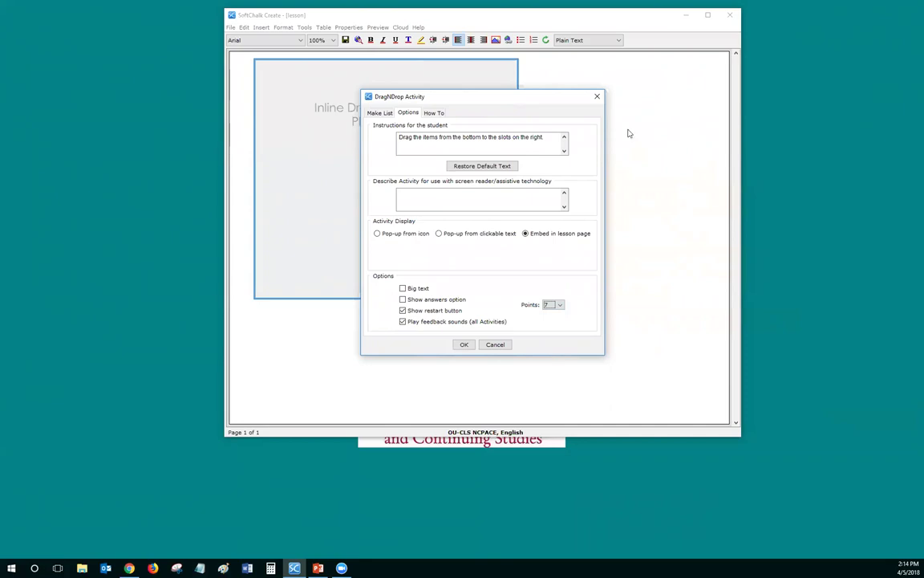
# - Close the DragNDrop activity settings without applying them and delete the DragNDrop placeholder from the lesson page
pyautogui.click(597, 96)
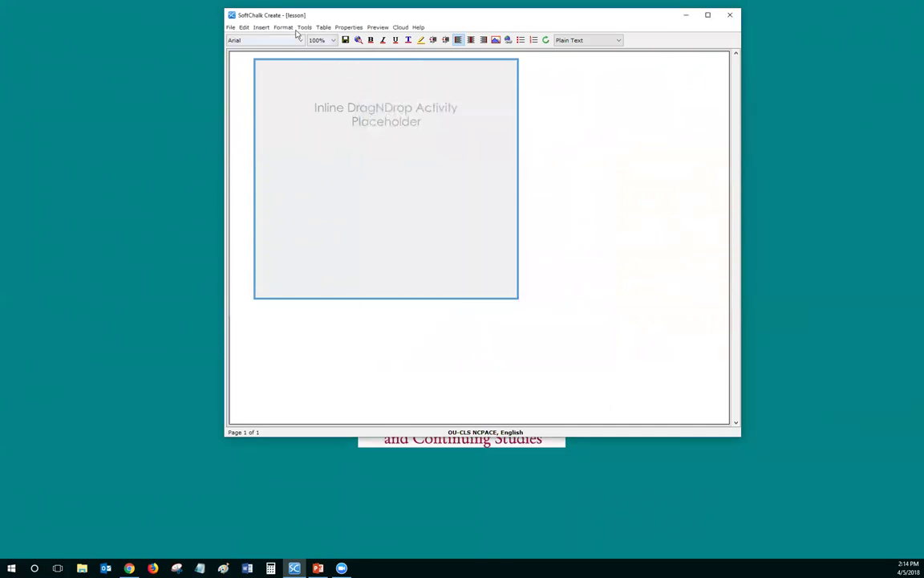
pyautogui.click(262, 28)
pyautogui.press('Right')
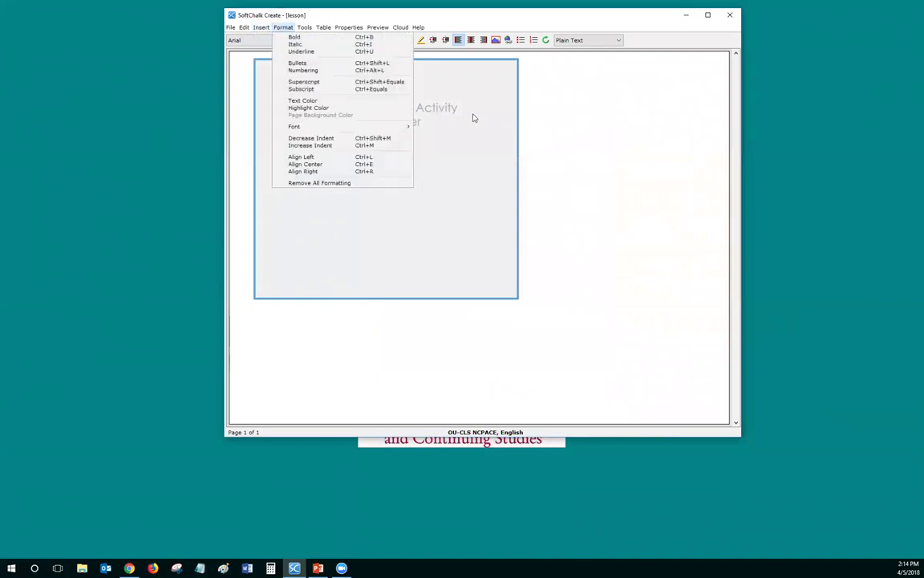
pyautogui.press('Escape')
pyautogui.click(534, 116)
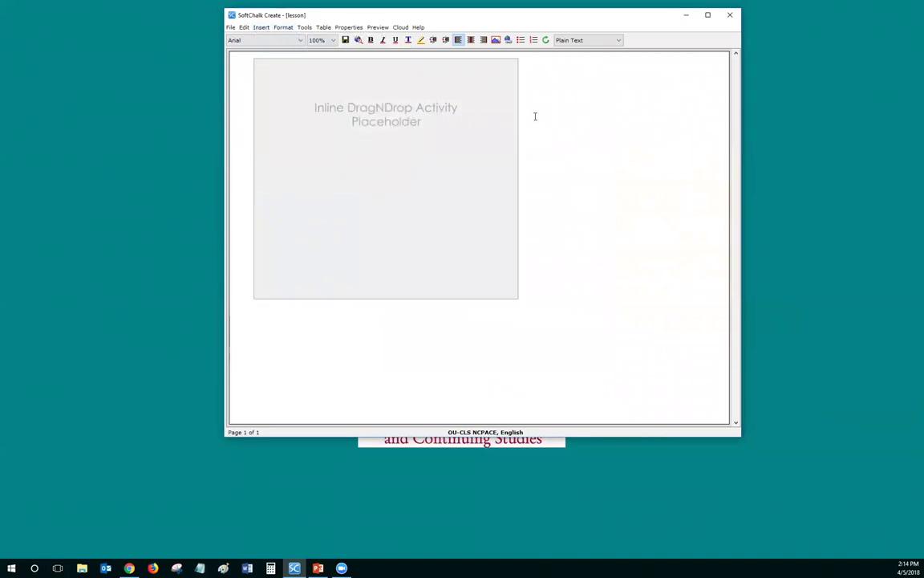
pyautogui.press('BackSpace')
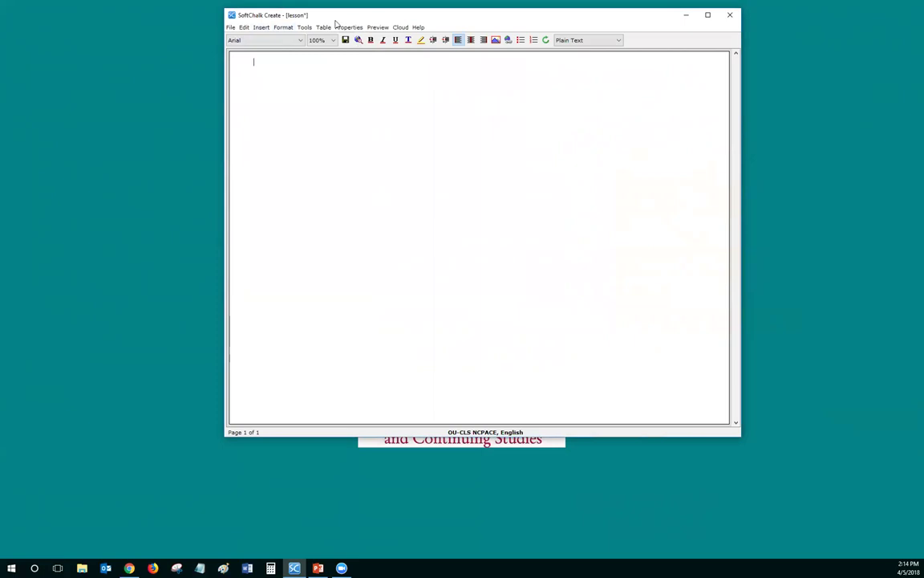
# - Start a Crossword activity and import the multiple_activities text file from the Desktop as its word and clue list
pyautogui.click(262, 27)
pyautogui.moveTo(305, 59)
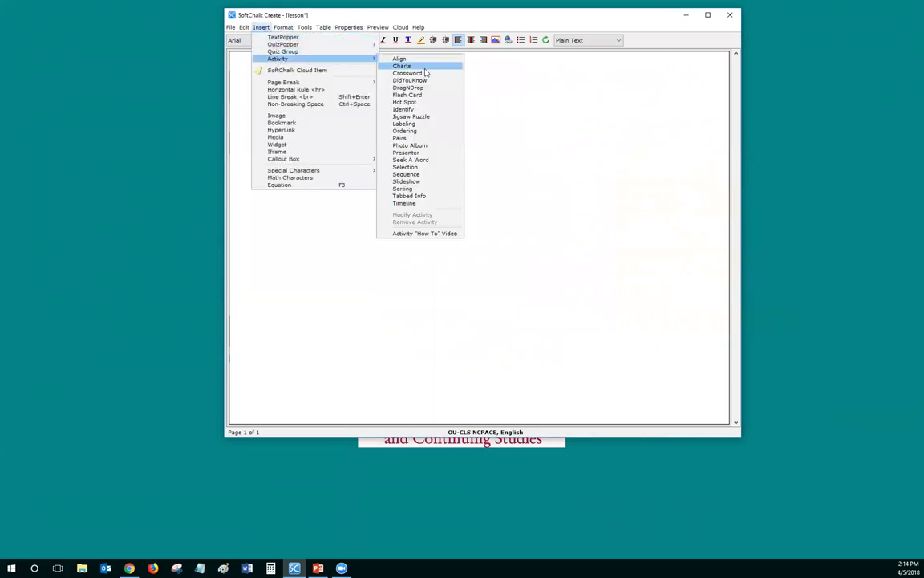
pyautogui.click(422, 73)
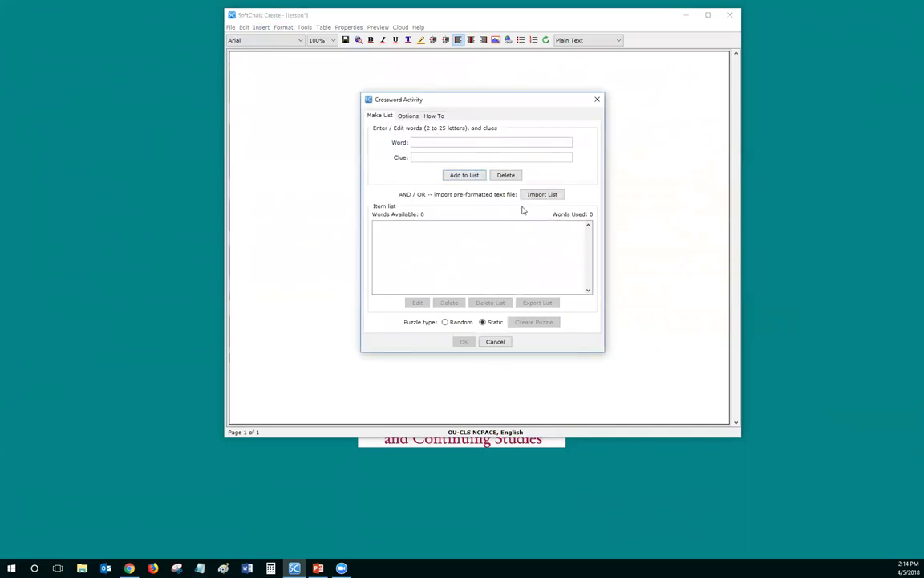
pyautogui.click(543, 196)
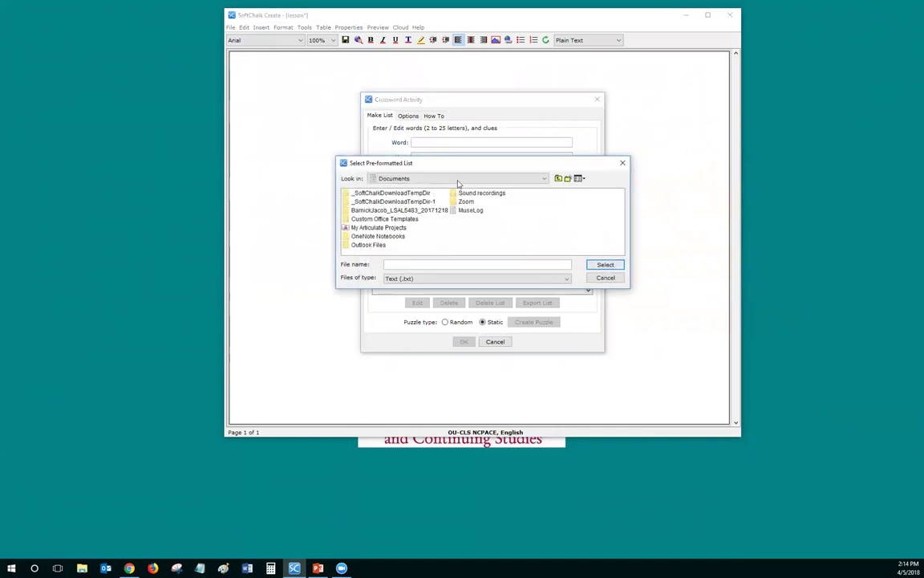
pyautogui.click(458, 183)
pyautogui.click(440, 193)
pyautogui.click(501, 184)
pyautogui.click(480, 187)
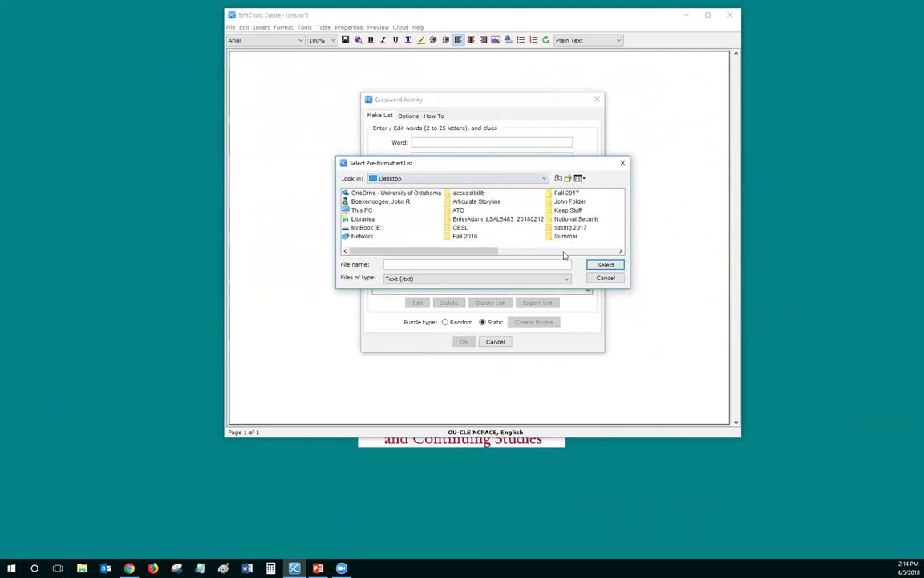
pyautogui.click(564, 251)
pyautogui.click(475, 227)
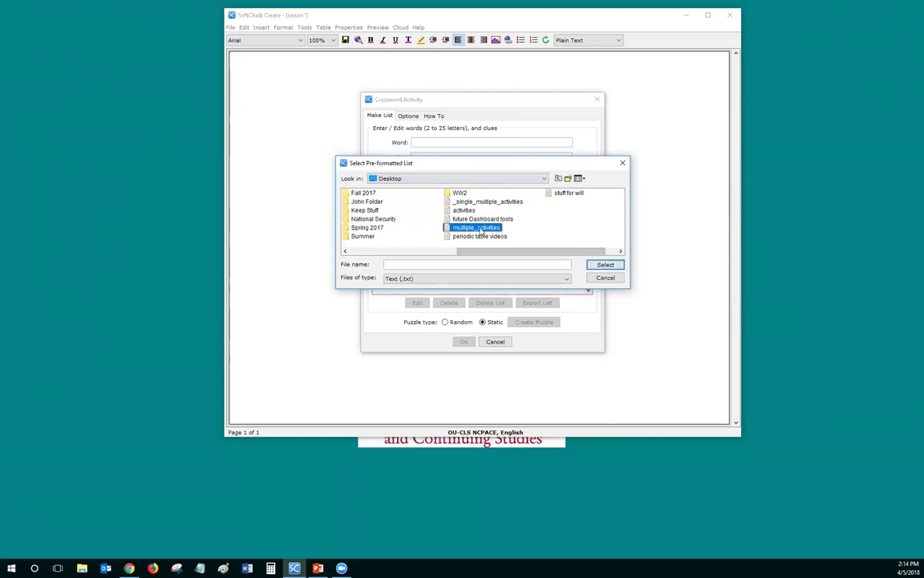
pyautogui.click(605, 265)
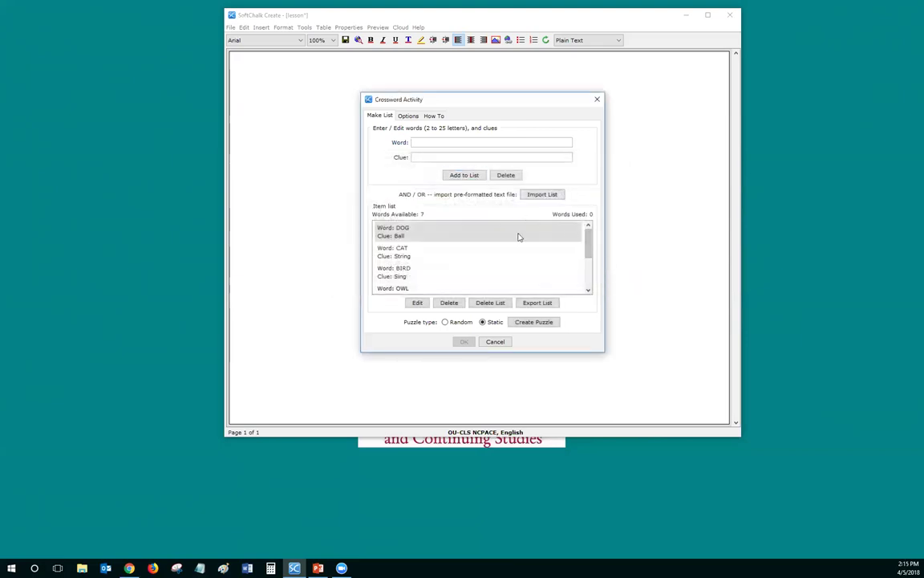
# - Create a static crossword puzzle, generate several alternative layouts, and close the Crossword activity without using any of them
pyautogui.click(532, 322)
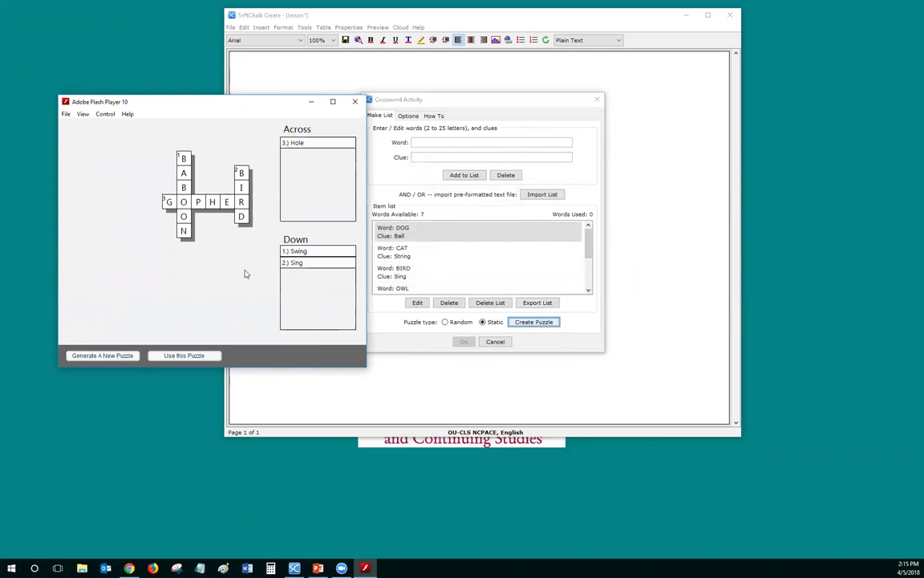
pyautogui.click(108, 358)
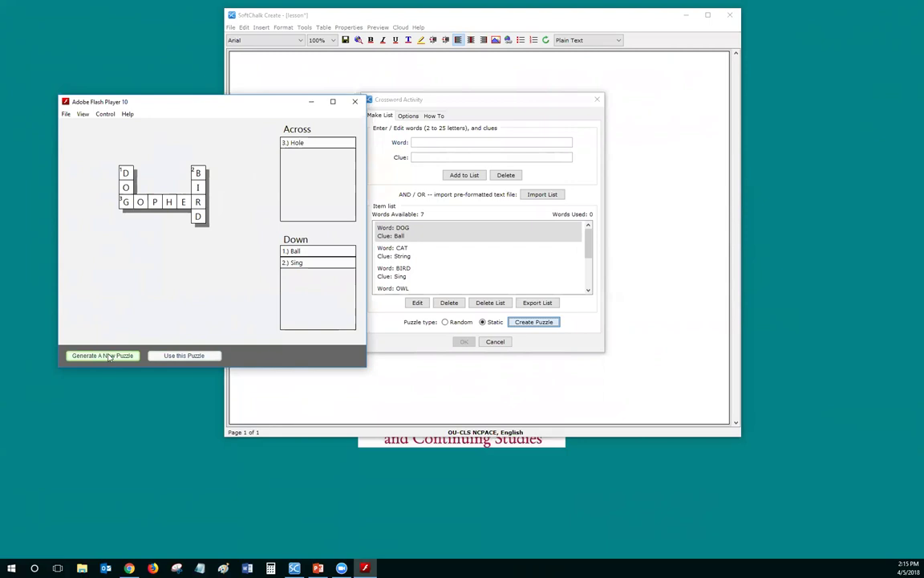
pyautogui.click(109, 359)
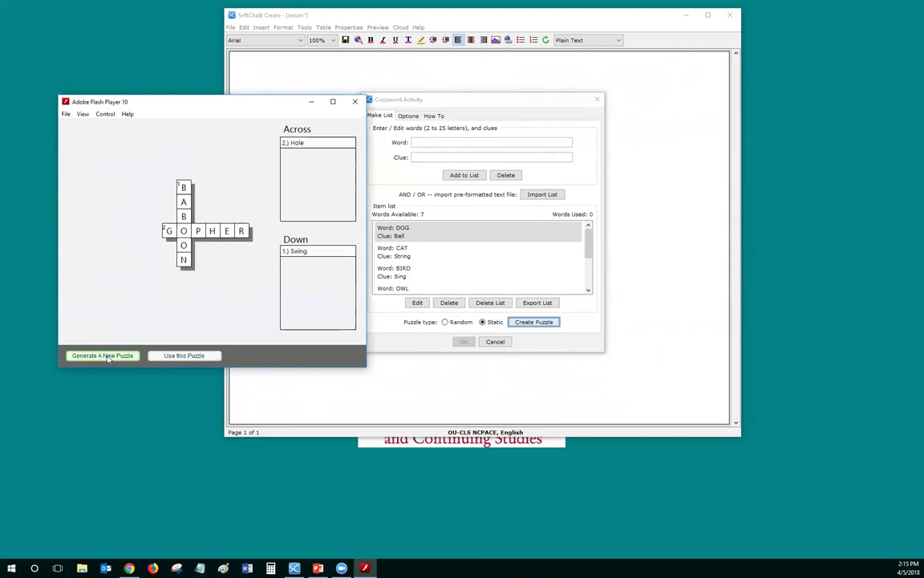
pyautogui.click(108, 359)
pyautogui.click(109, 359)
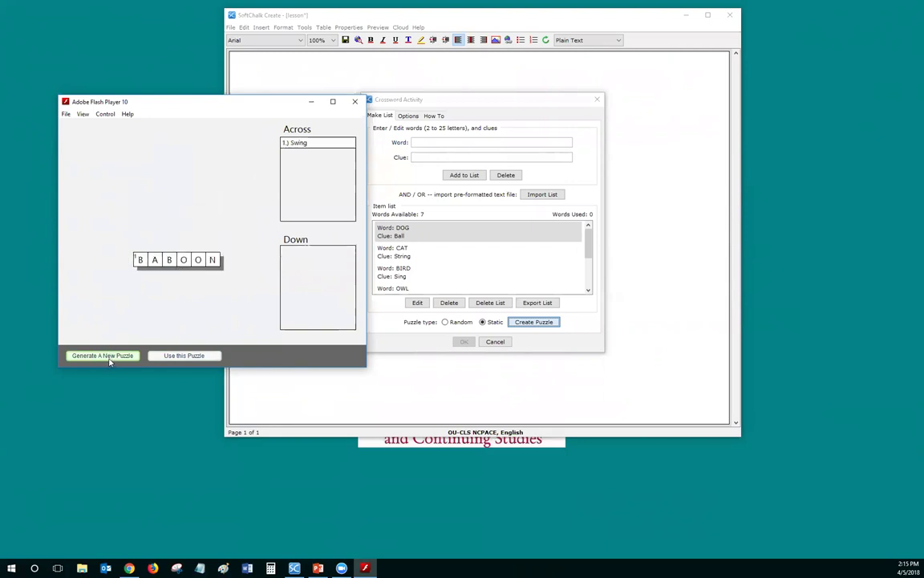
pyautogui.click(110, 359)
pyautogui.click(109, 359)
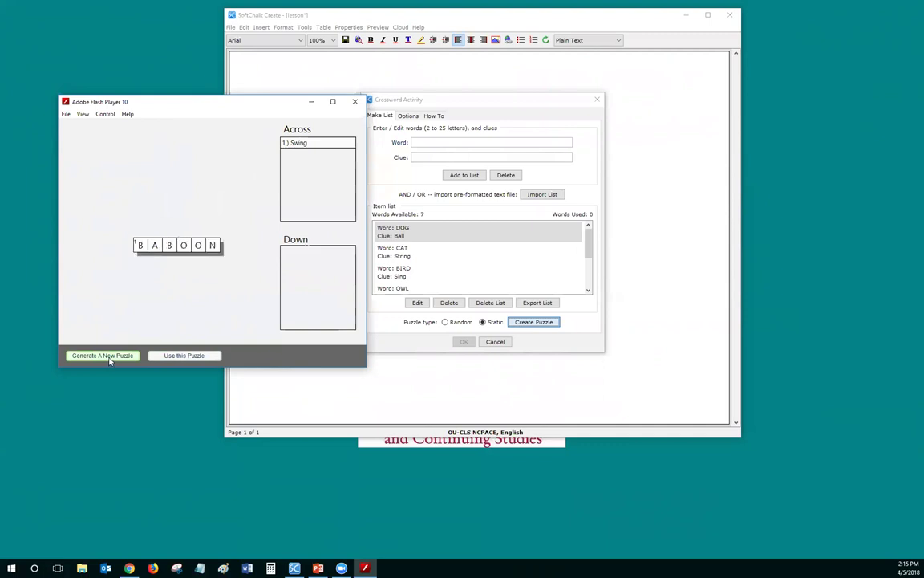
pyautogui.click(109, 358)
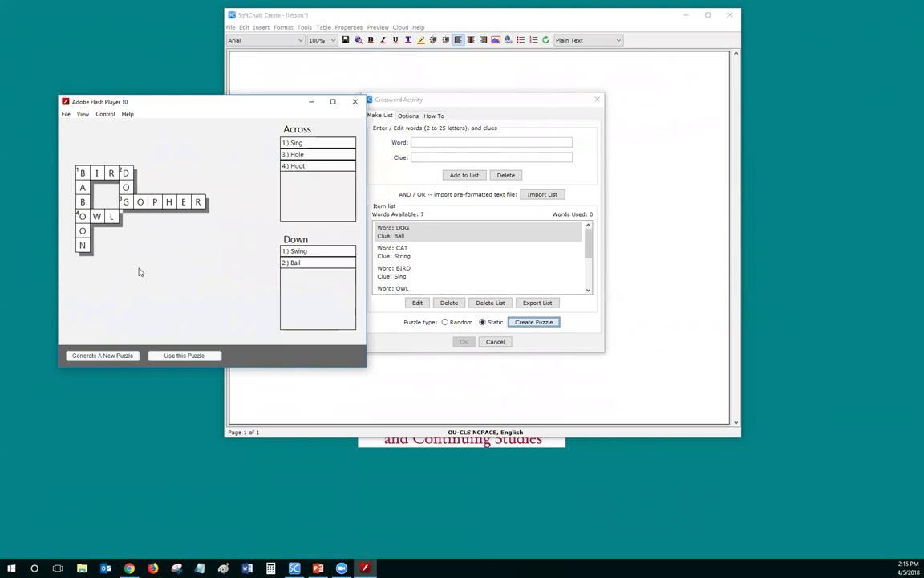
pyautogui.click(355, 101)
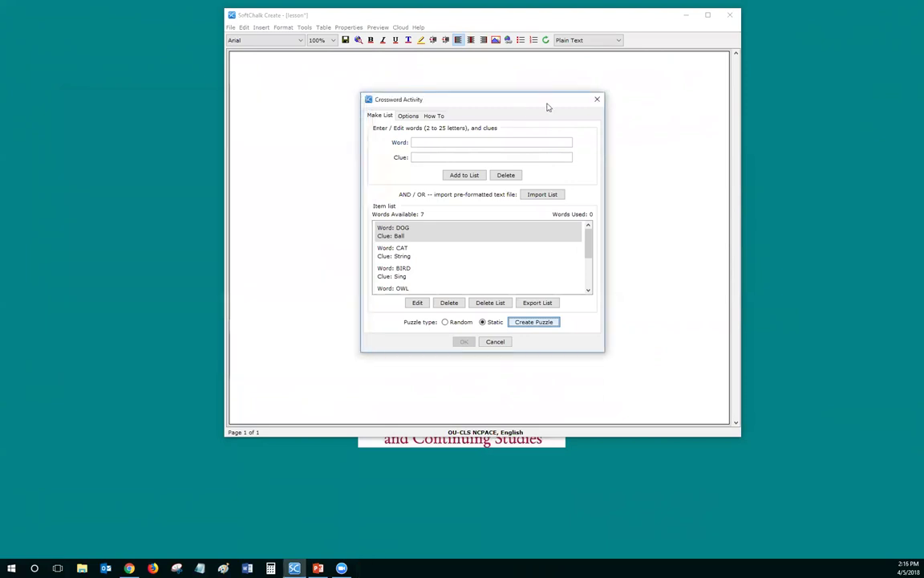
pyautogui.click(597, 99)
# - Insert a Seek A Word activity with its word list imported from the _single_multiple_activities text file on the Desktop
pyautogui.click(262, 28)
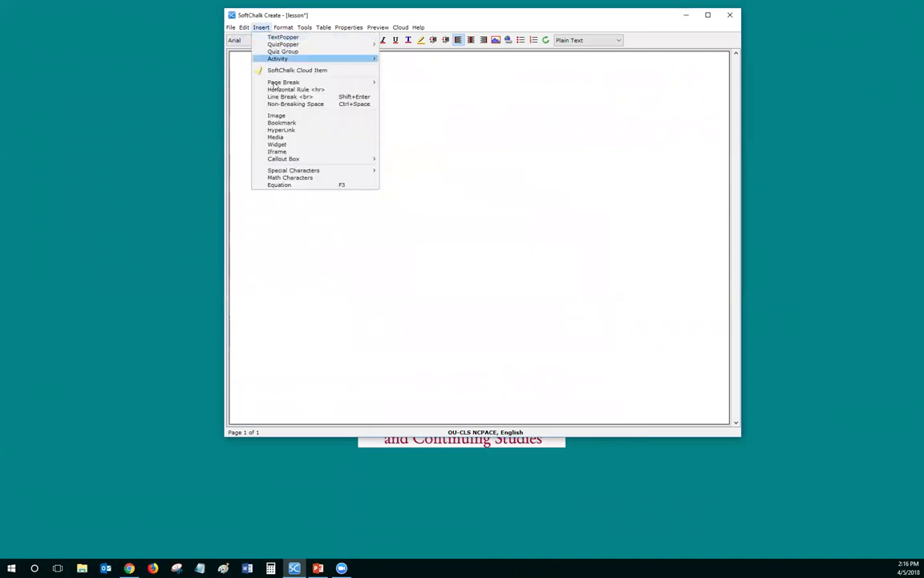
pyautogui.moveTo(287, 62)
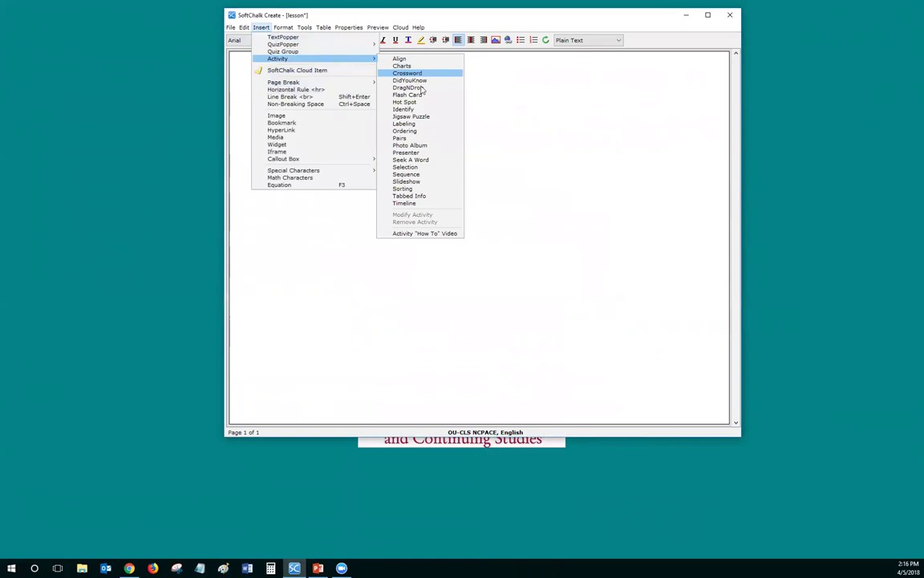
pyautogui.click(418, 160)
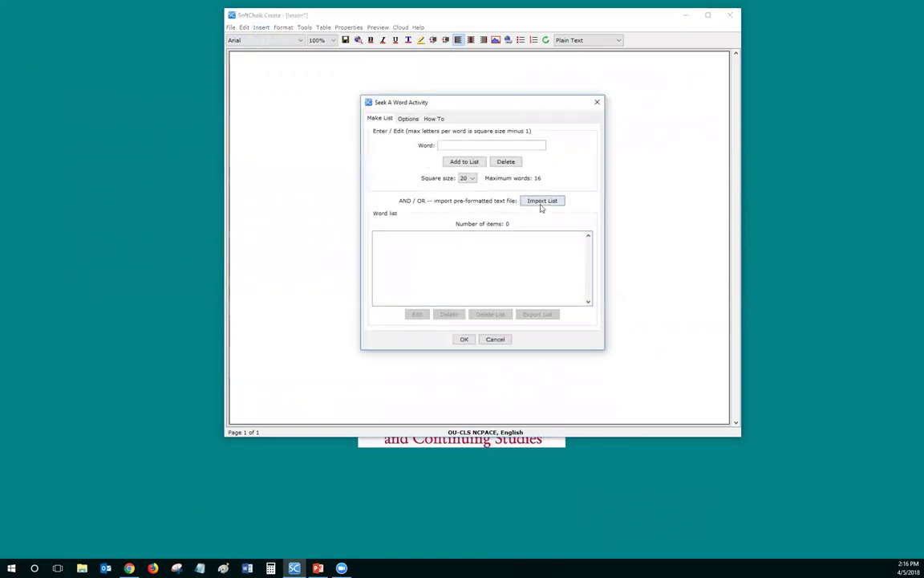
pyautogui.click(542, 202)
pyautogui.click(482, 178)
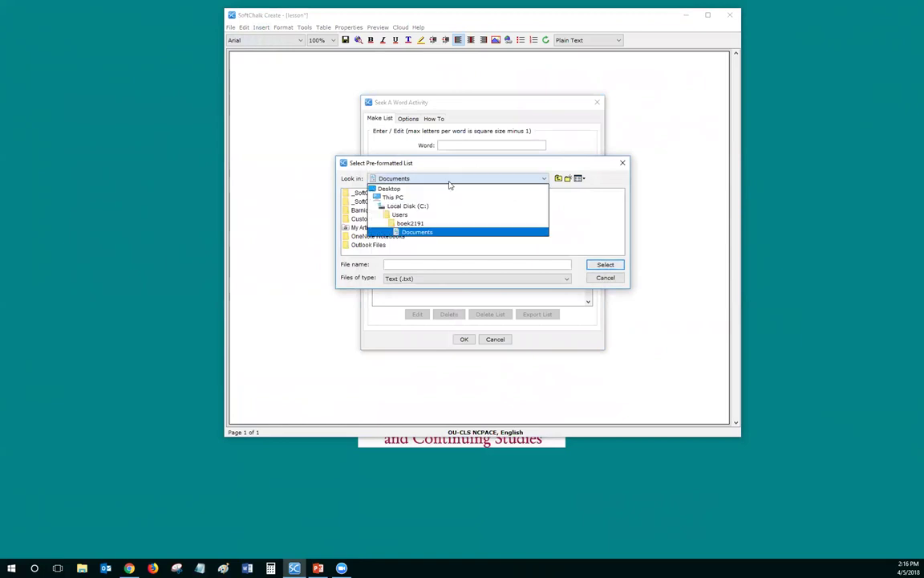
pyautogui.click(434, 191)
pyautogui.hscroll(3, 470, 216)
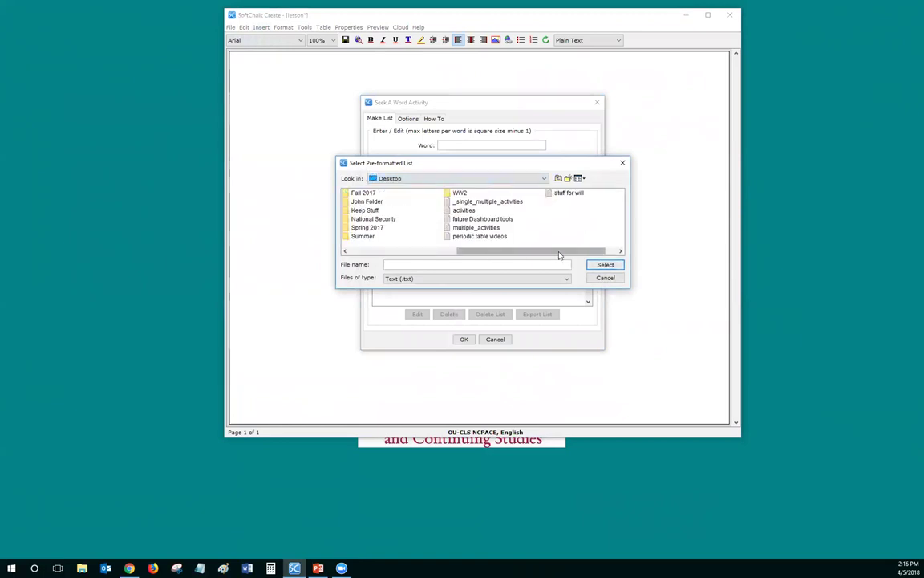
pyautogui.click(487, 202)
pyautogui.click(603, 266)
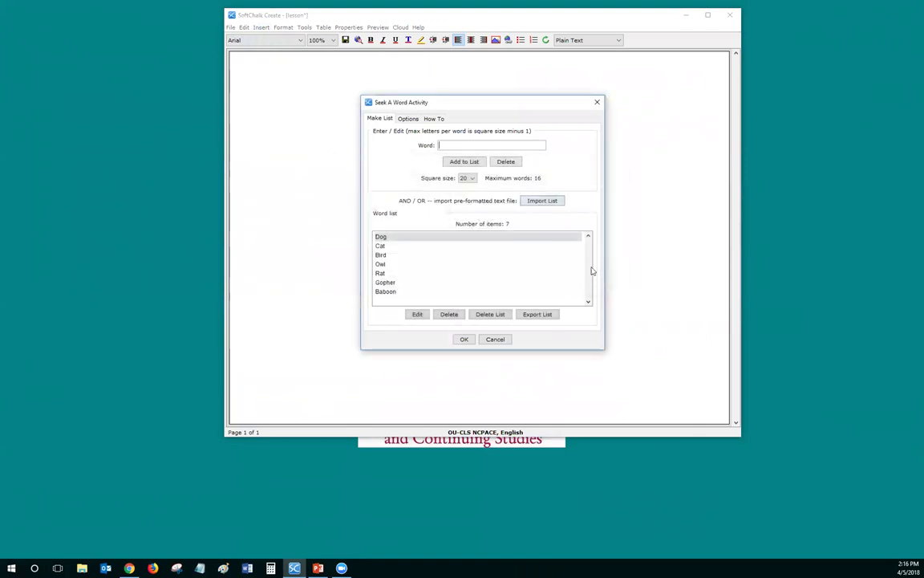
pyautogui.click(464, 338)
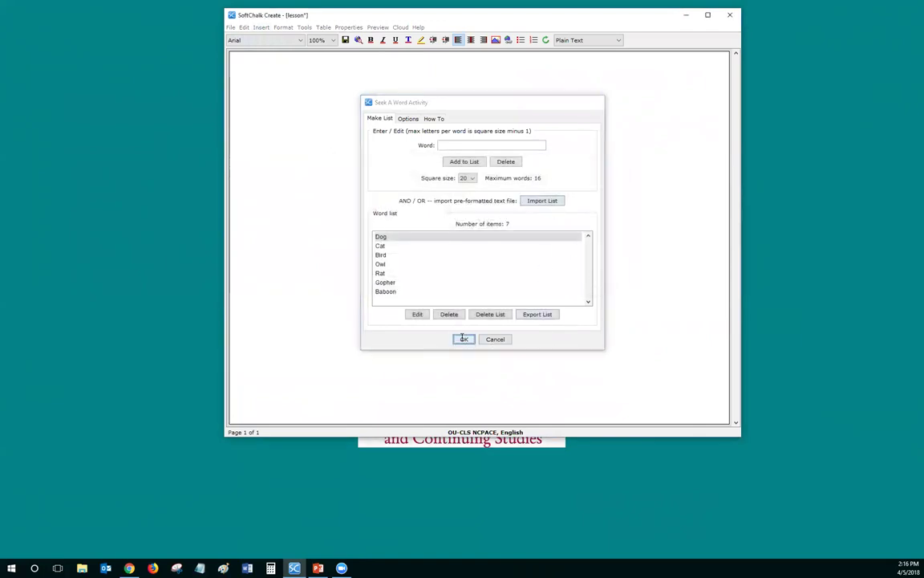
# - Save the lesson, view the word search in the browser preview, and close the preview
pyautogui.click(346, 39)
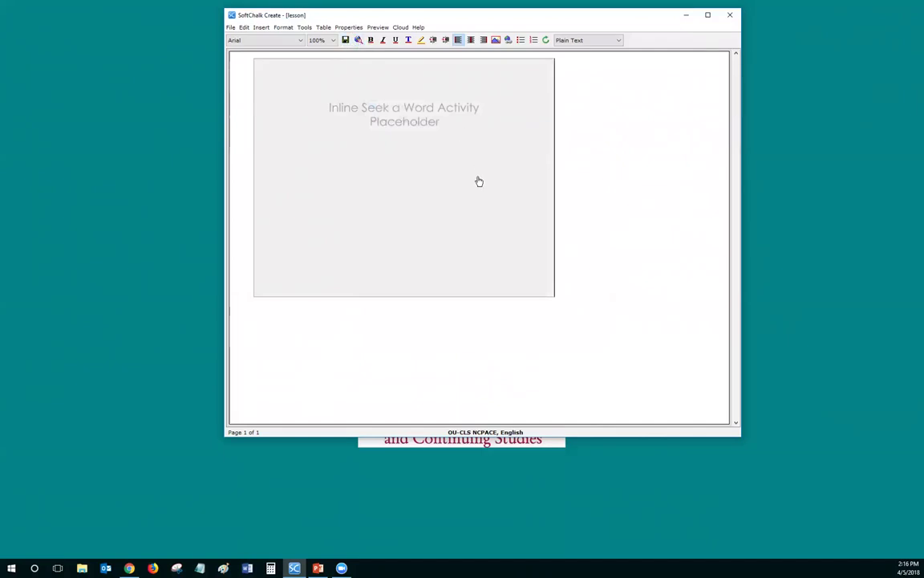
pyautogui.hotkey('alt', 'Tab')
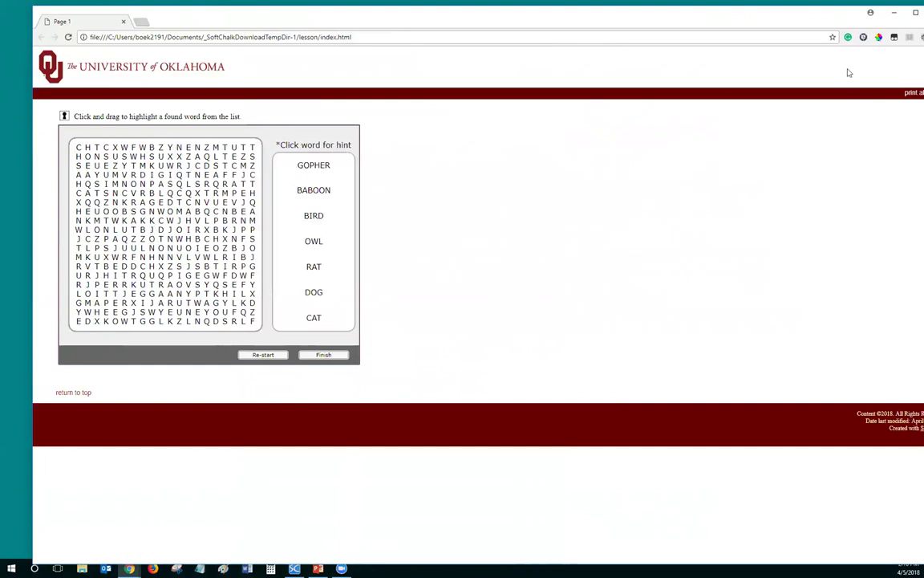
pyautogui.moveTo(755, 20)
pyautogui.mouseDown()
pyautogui.moveTo(767, 26)
pyautogui.moveTo(753, 35)
pyautogui.mouseUp()
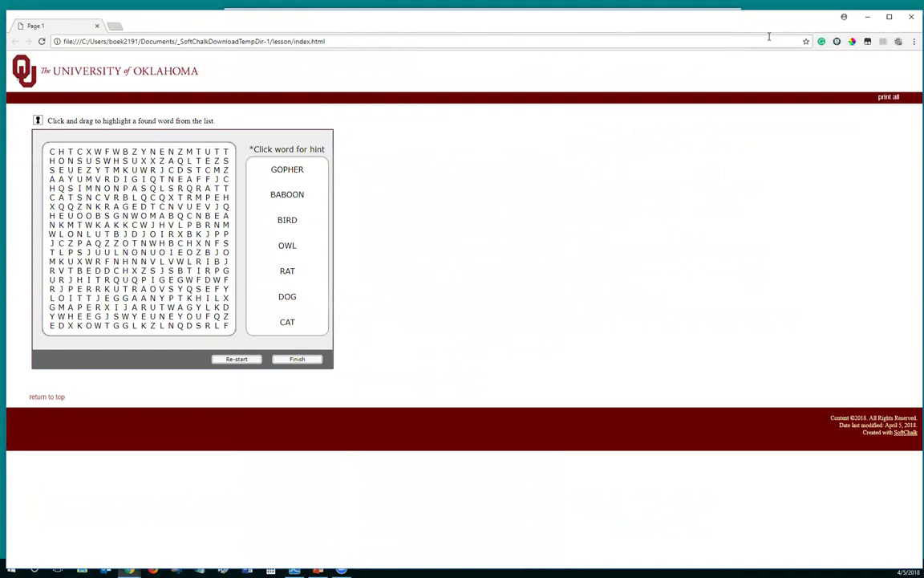
pyautogui.click(911, 17)
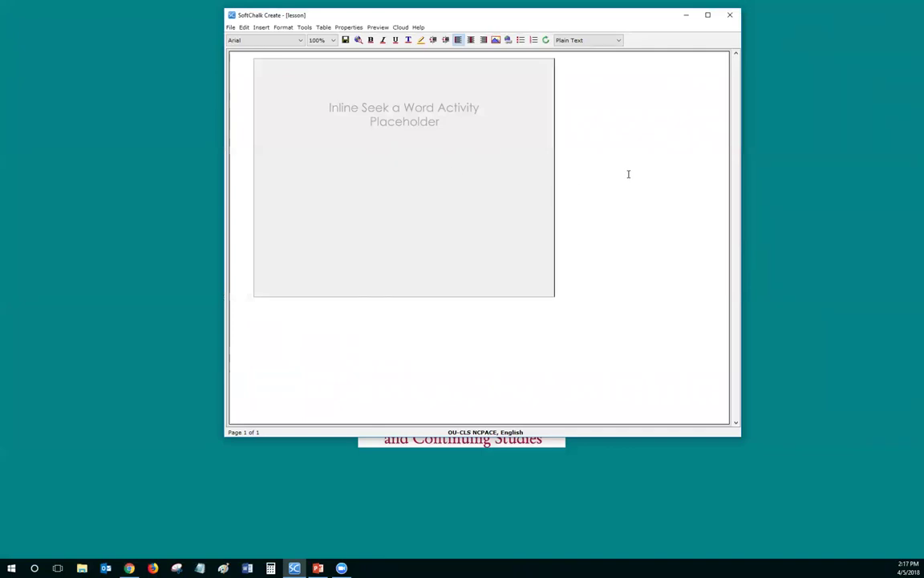
# - Delete the Seek A Word activity from the lesson page and start a new Jigsaw Puzzle activity
pyautogui.press('Delete')
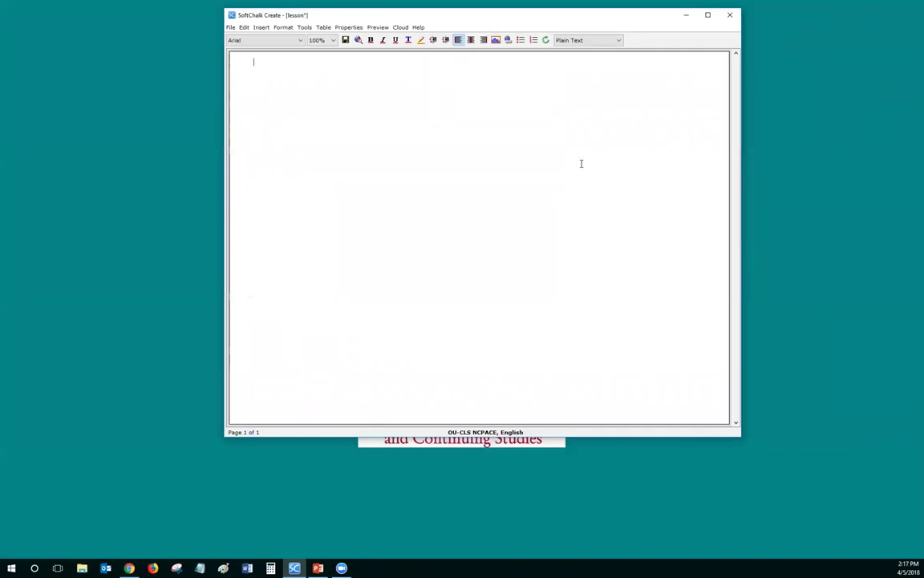
pyautogui.click(265, 28)
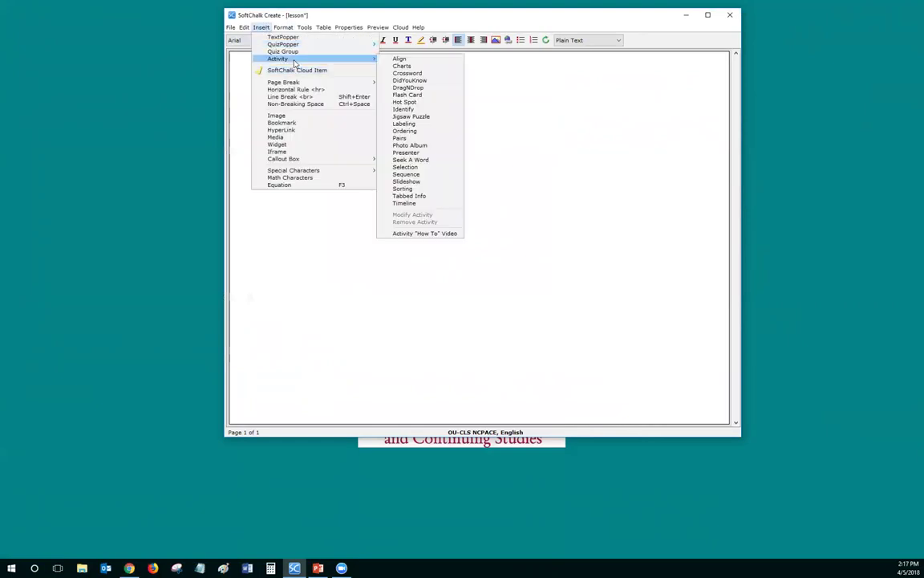
pyautogui.moveTo(357, 61)
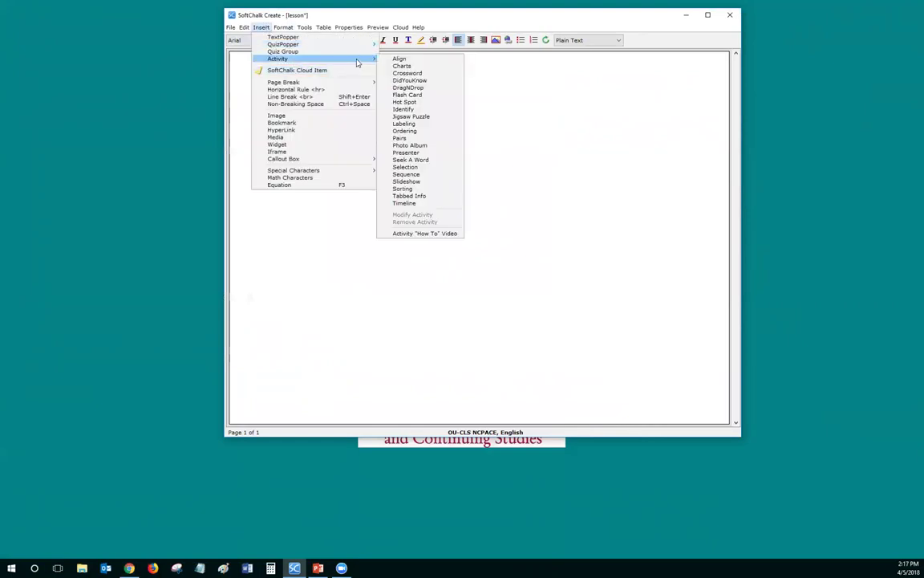
pyautogui.click(416, 116)
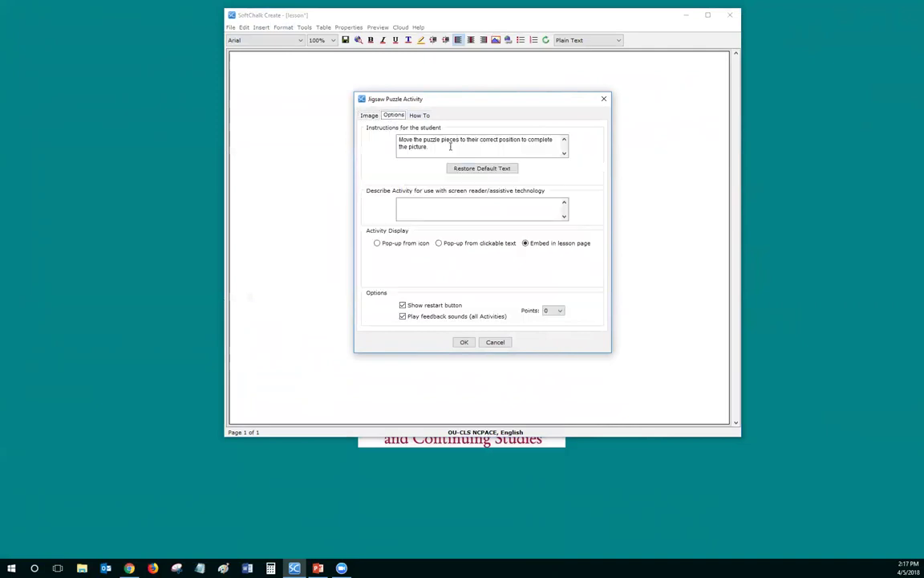
# - Set the jigsaw puzzle's difficulty to 4 Pieces
pyautogui.click(369, 115)
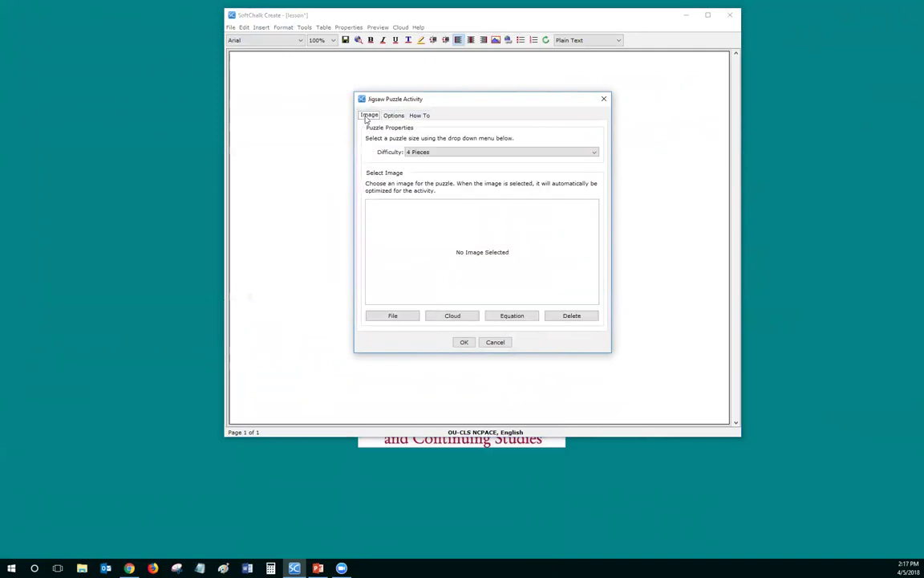
pyautogui.click(438, 152)
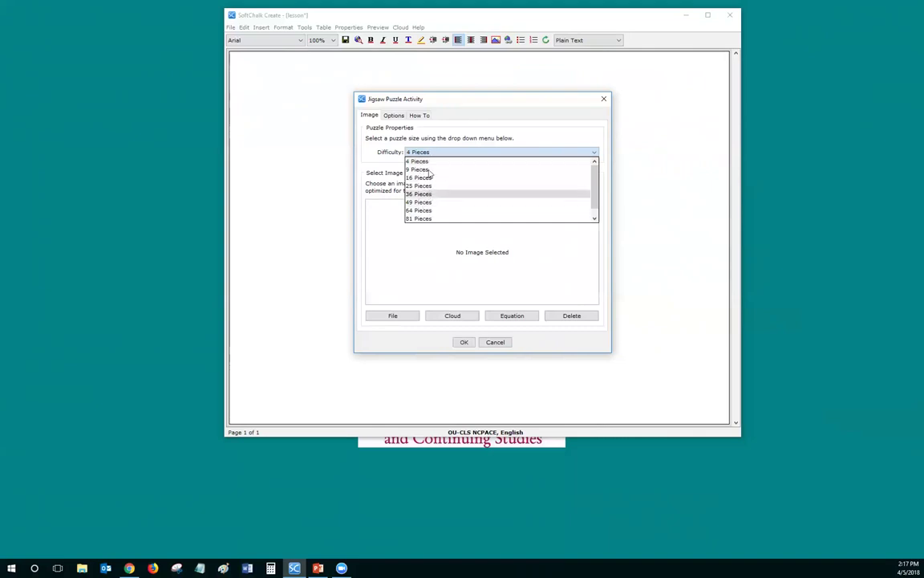
pyautogui.click(421, 162)
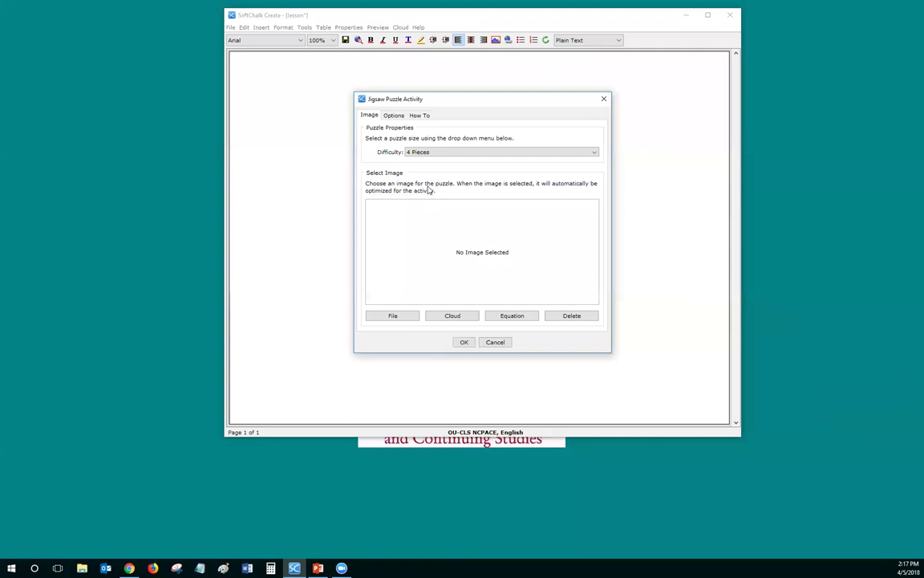
# - Use the space 1.jpg image from the Desktop for the jigsaw puzzle and insert the activity into the lesson
pyautogui.click(401, 316)
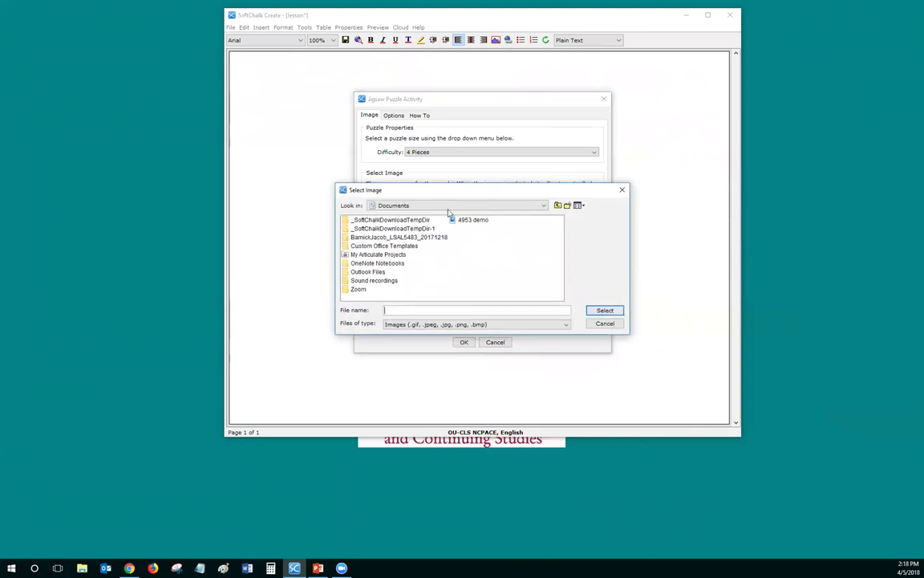
pyautogui.click(449, 205)
pyautogui.click(425, 215)
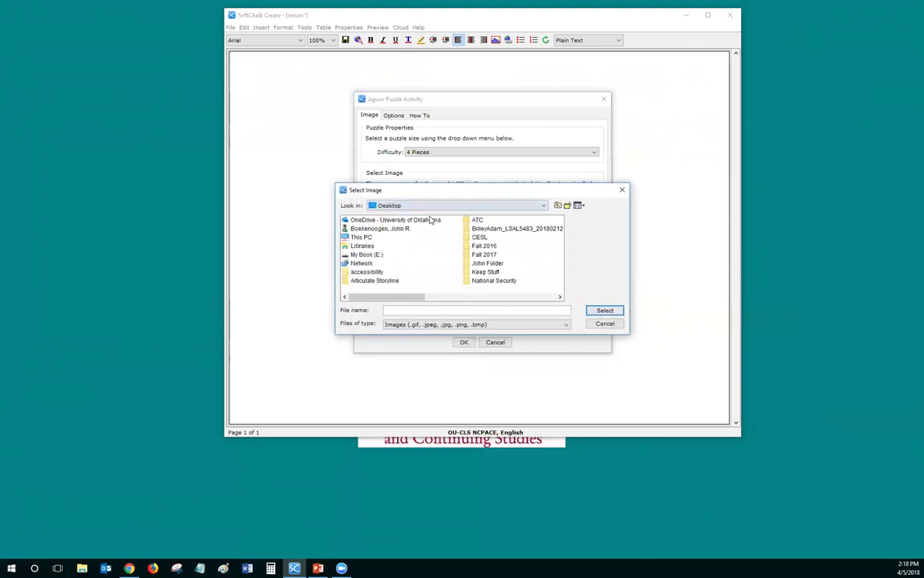
pyautogui.click(511, 297)
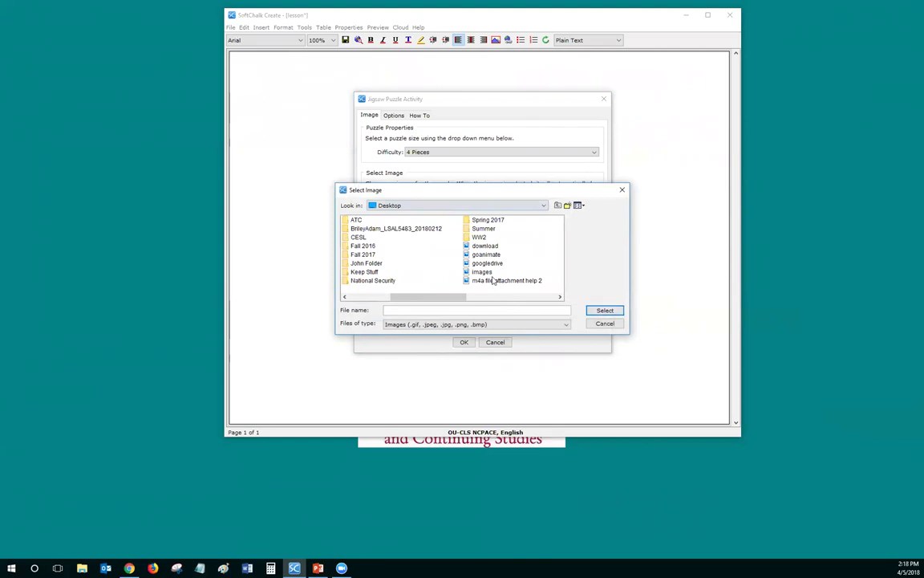
pyautogui.click(538, 297)
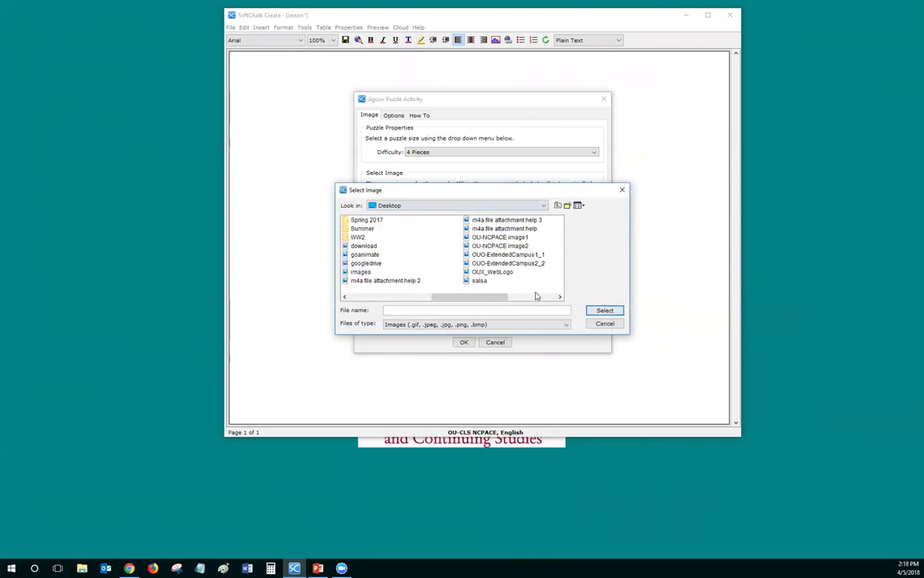
pyautogui.click(528, 297)
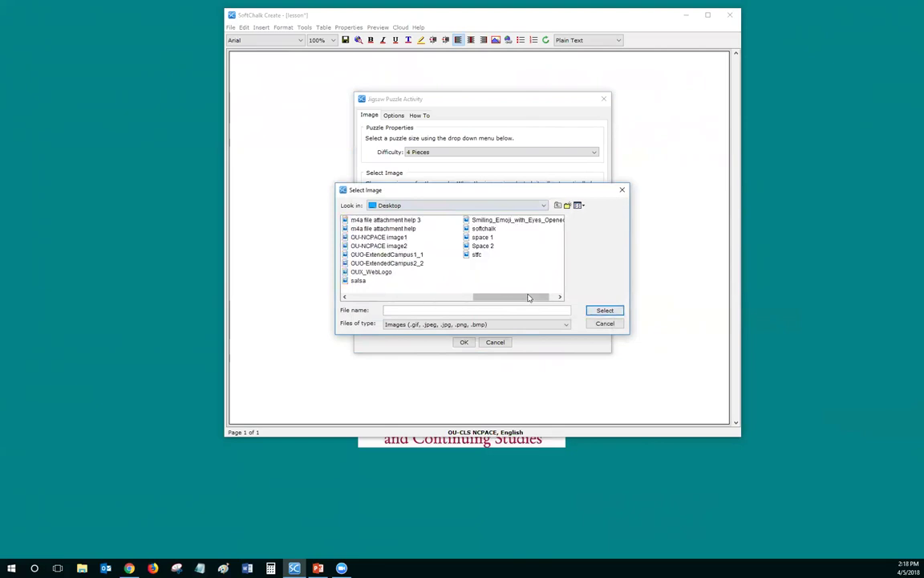
pyautogui.click(481, 237)
pyautogui.click(597, 312)
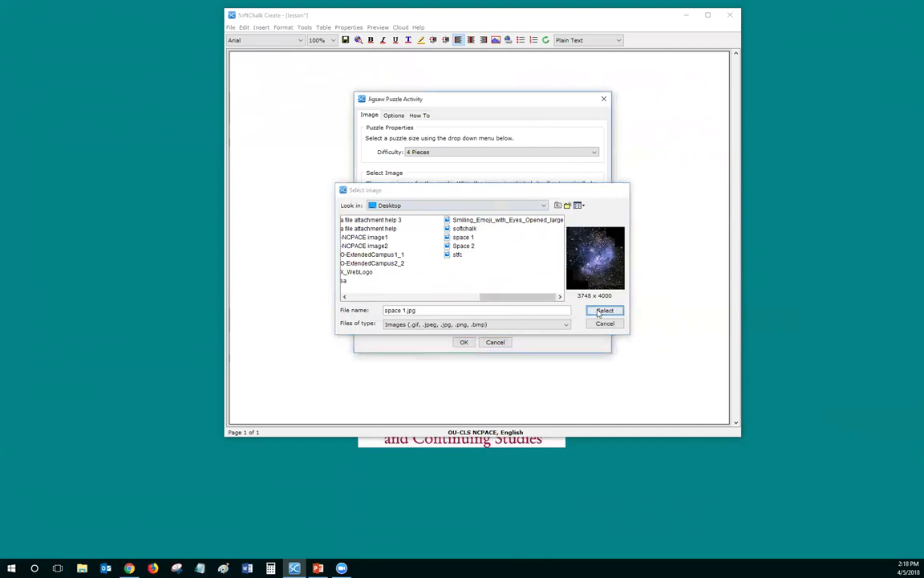
pyautogui.click(463, 342)
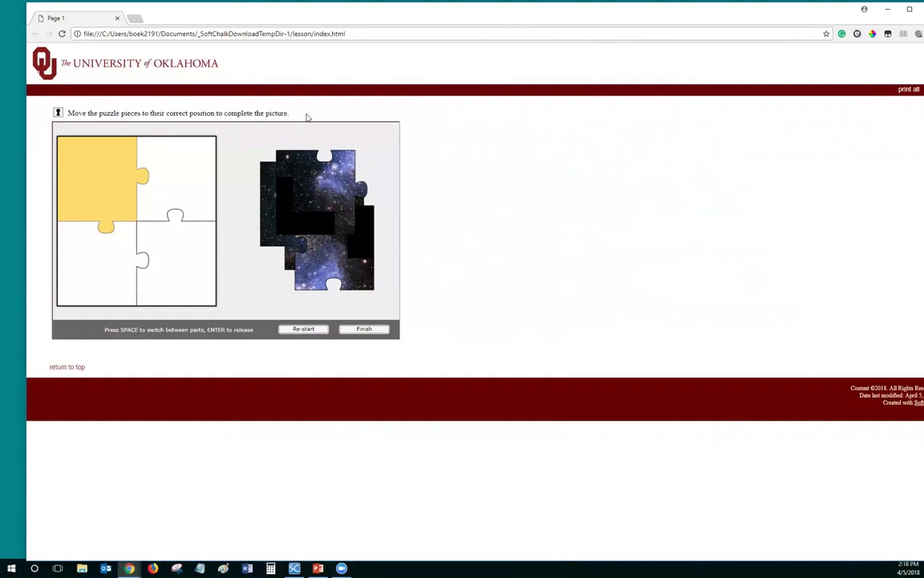
# - Solve the four-piece jigsaw puzzle in the browser preview by placing every piece, and close the preview
pyautogui.moveTo(273, 158); pyautogui.dragTo(85, 254)
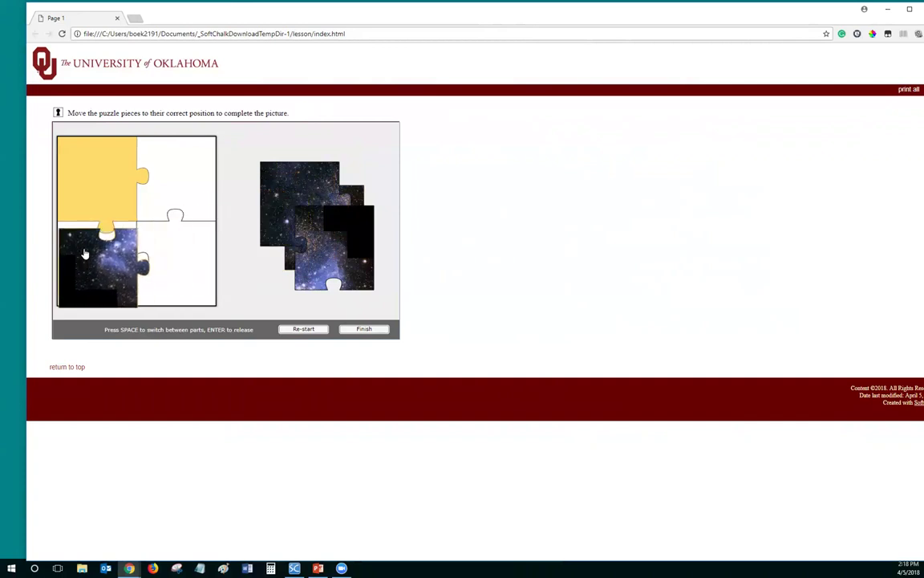
pyautogui.moveTo(322, 261); pyautogui.dragTo(170, 192)
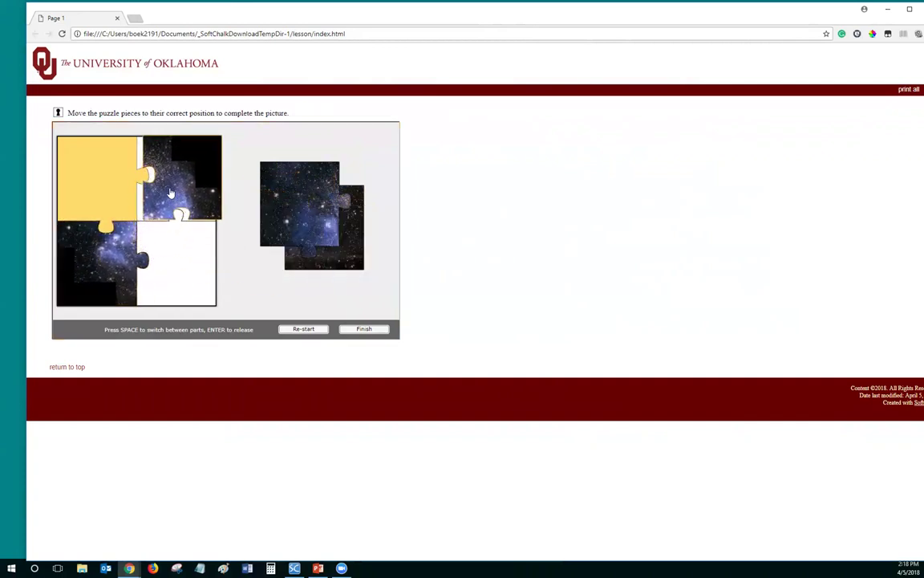
pyautogui.moveTo(281, 207); pyautogui.dragTo(78, 182)
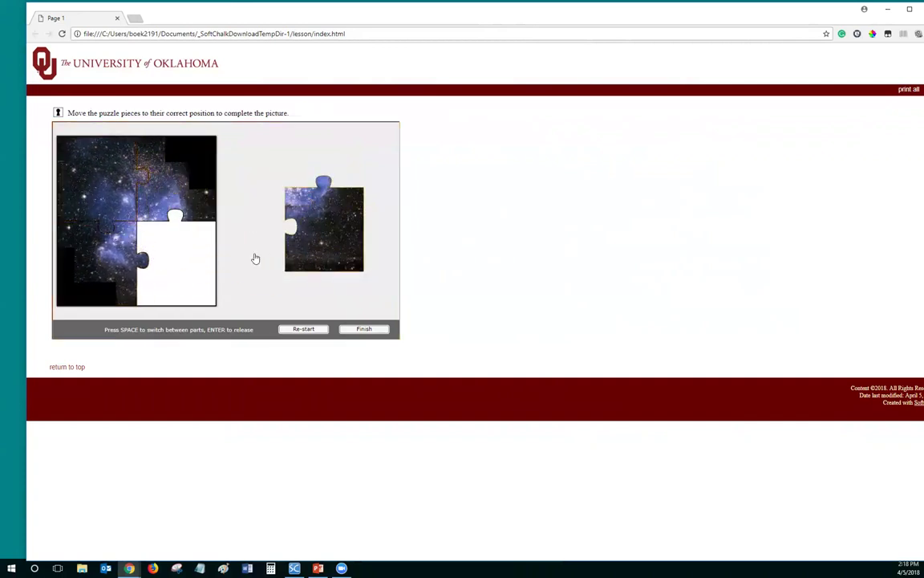
pyautogui.moveTo(256, 258); pyautogui.dragTo(175, 272)
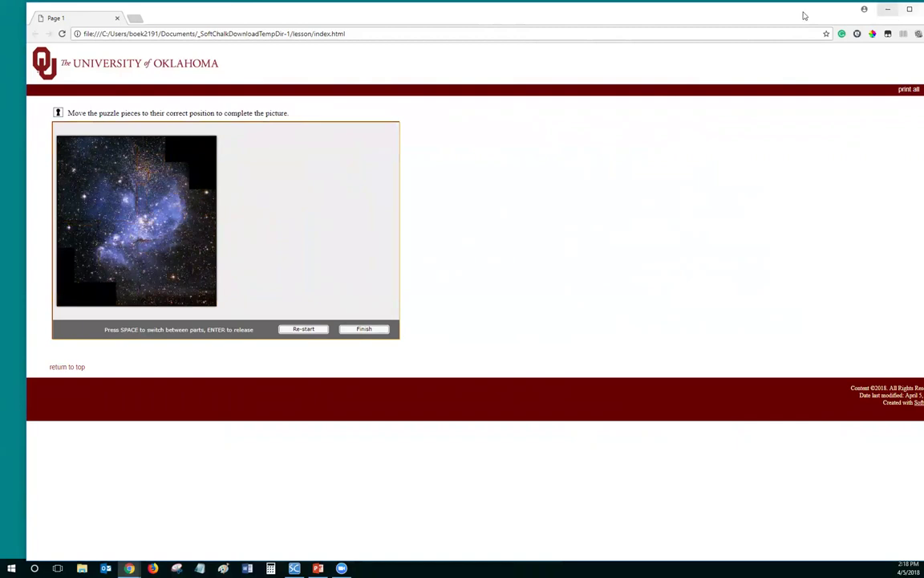
pyautogui.moveTo(754, 14); pyautogui.dragTo(724, 21)
pyautogui.click(903, 16)
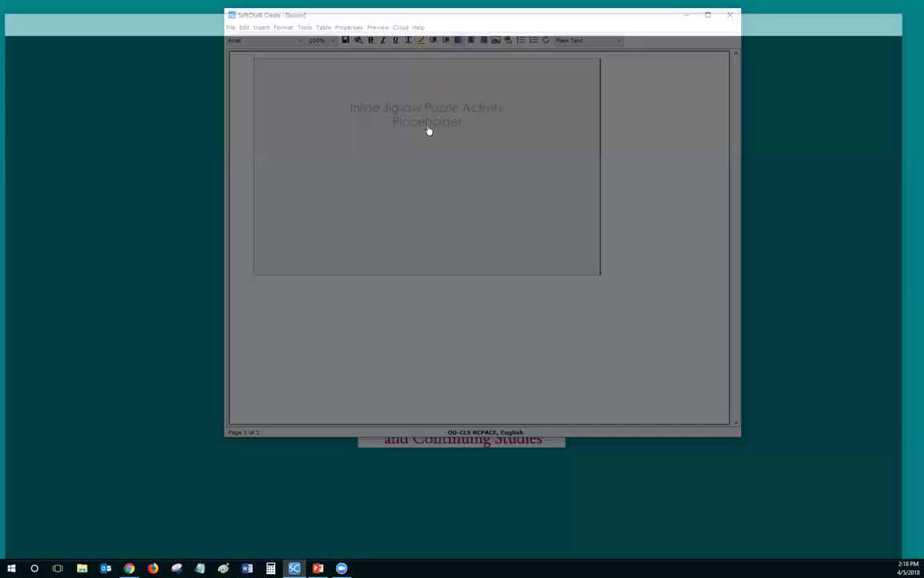
# - Modify the inserted jigsaw puzzle to a difficulty of 81 Pieces and save the lesson
pyautogui.click(363, 93)
pyautogui.rightClick(358, 92)
pyautogui.click(393, 97)
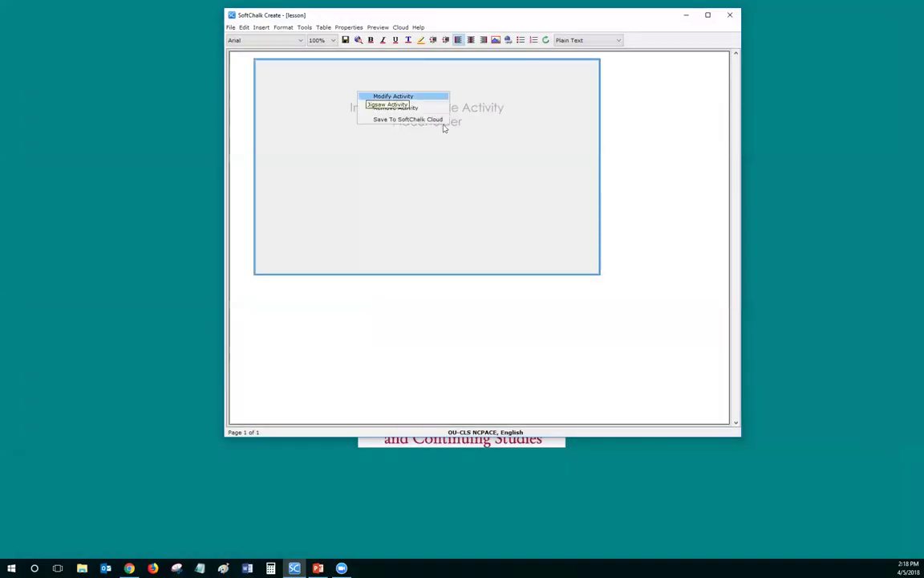
pyautogui.click(427, 153)
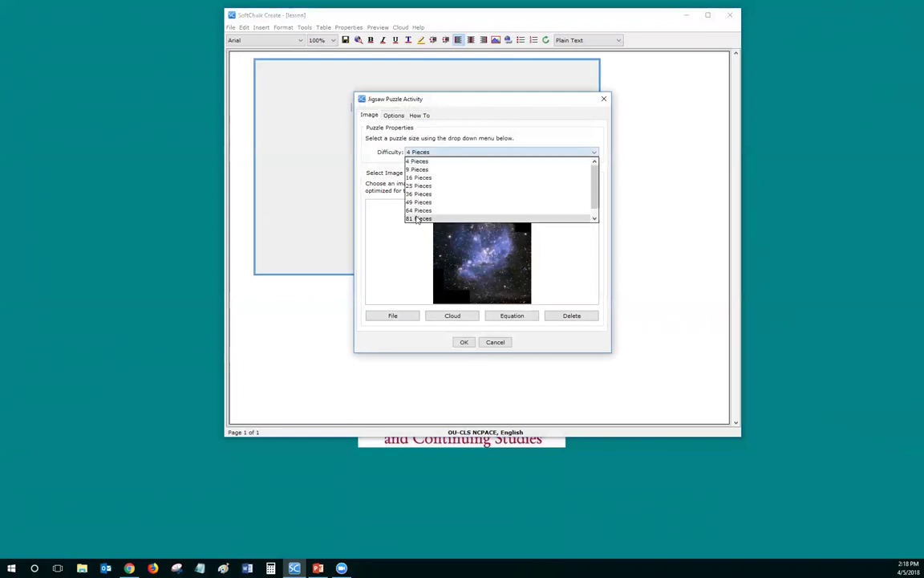
pyautogui.click(418, 218)
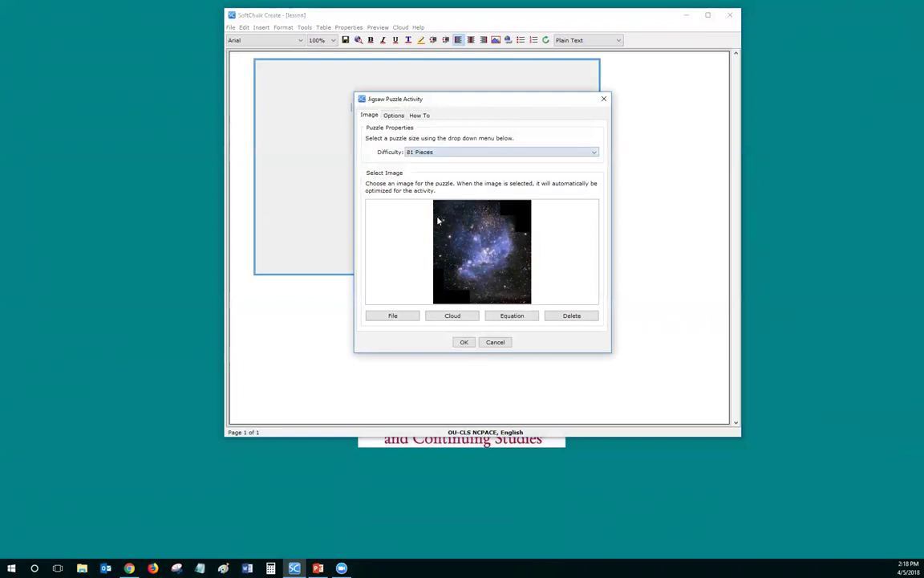
pyautogui.click(463, 341)
pyautogui.click(345, 39)
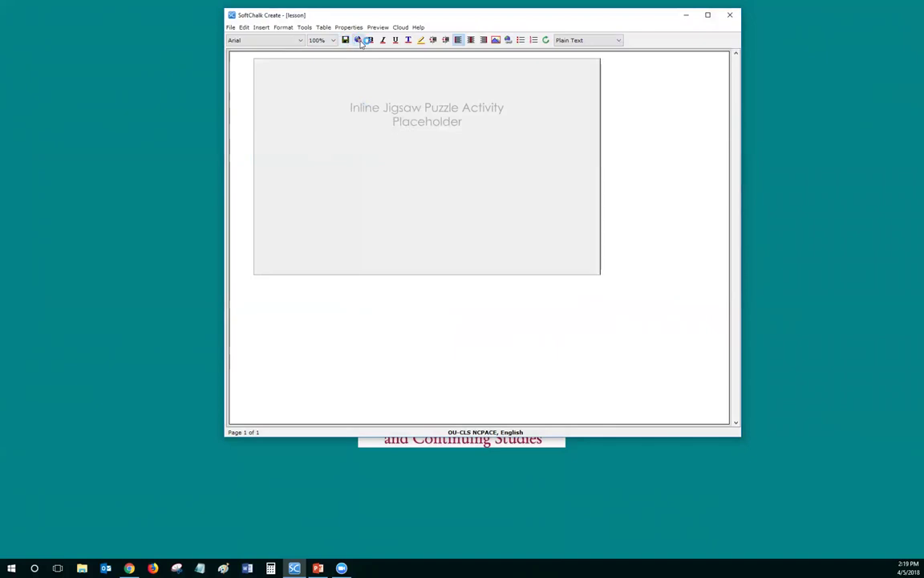
# - Try placing several pieces of the 81-piece jigsaw puzzle in the browser preview, and close the preview
pyautogui.click(129, 568)
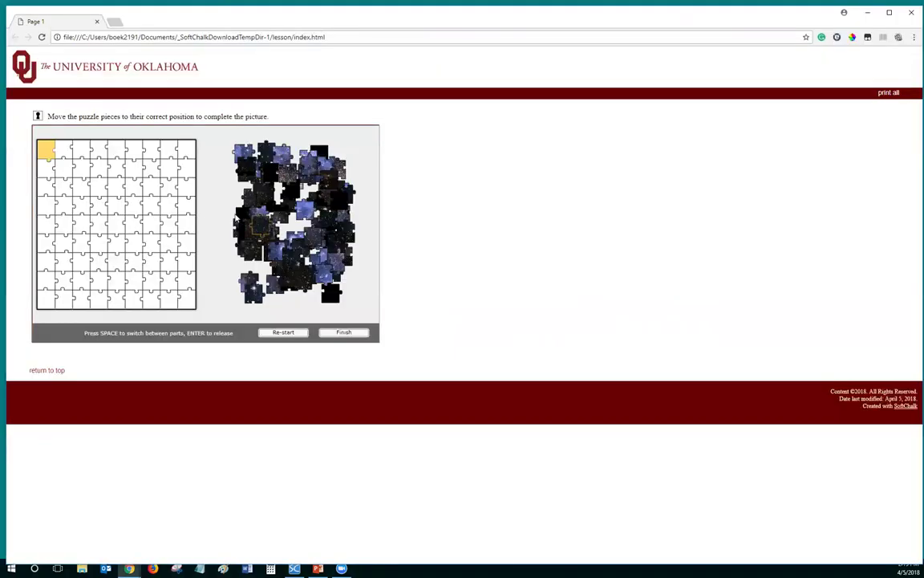
pyautogui.moveTo(221, 231); pyautogui.dragTo(96, 202)
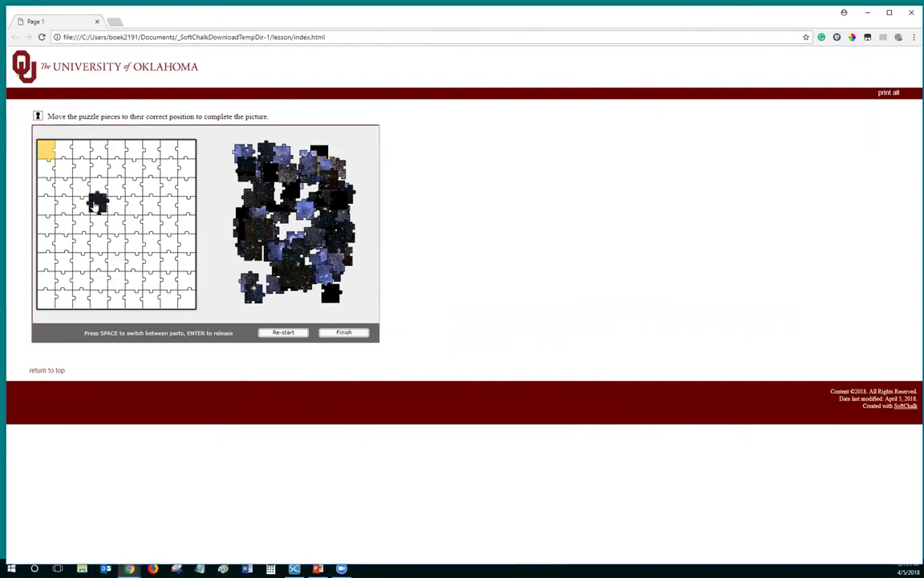
pyautogui.moveTo(253, 295); pyautogui.dragTo(188, 264)
pyautogui.moveTo(245, 301); pyautogui.dragTo(91, 302)
pyautogui.click(249, 283)
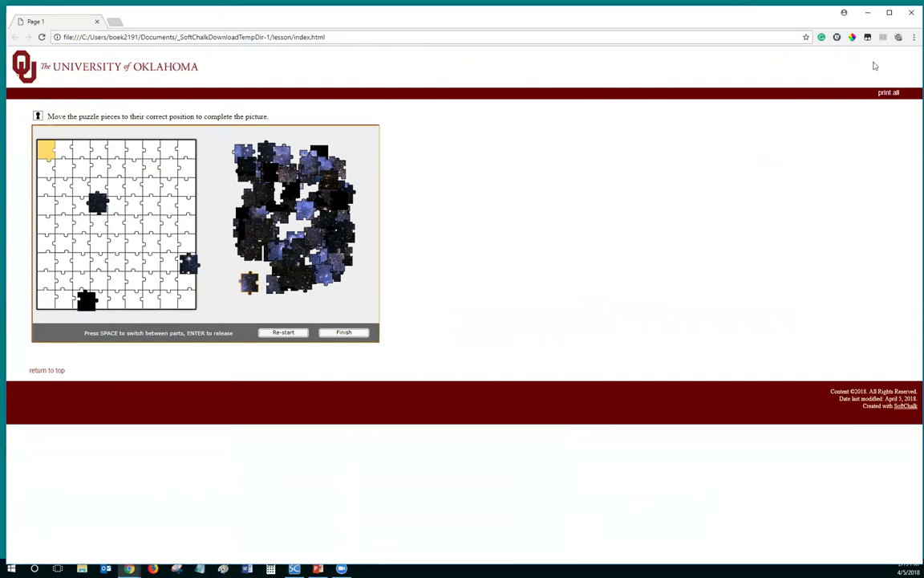
pyautogui.click(911, 15)
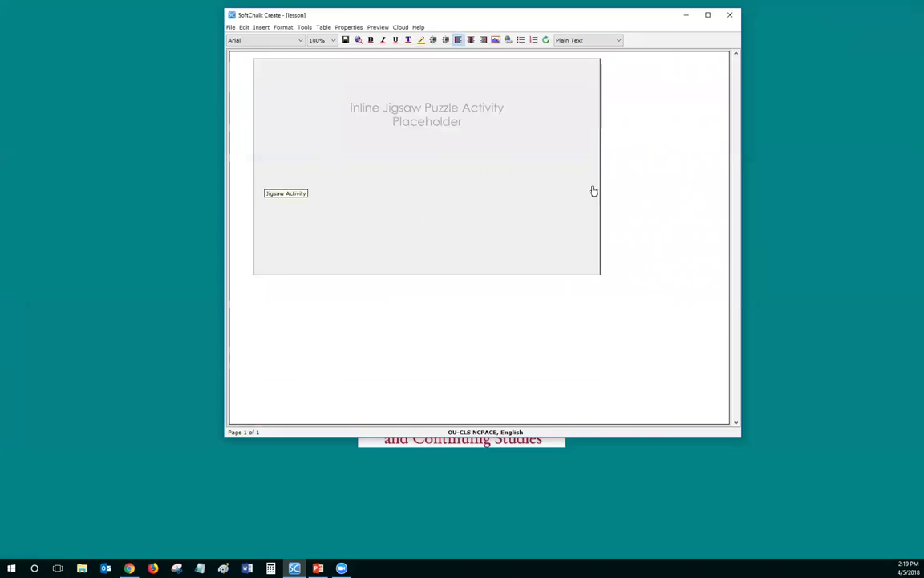
# - Delete the Jigsaw Puzzle activity from the lesson page and start a new Flash Card activity
pyautogui.click(435, 169)
pyautogui.press('Delete')
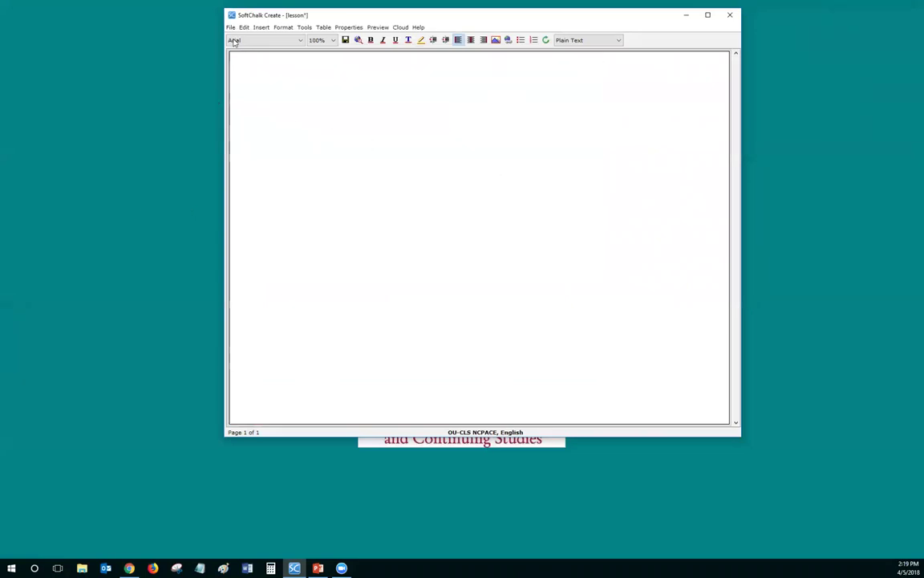
pyautogui.click(262, 28)
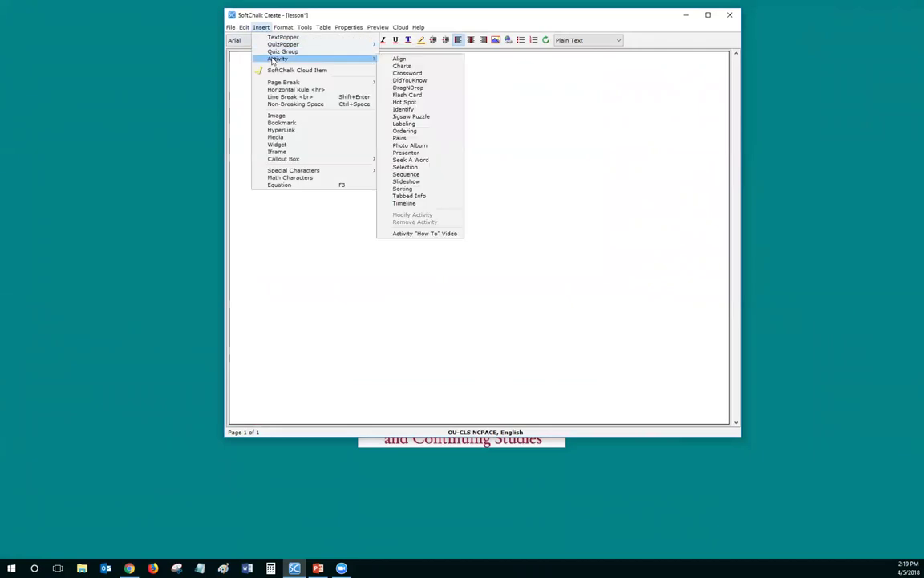
pyautogui.moveTo(374, 61)
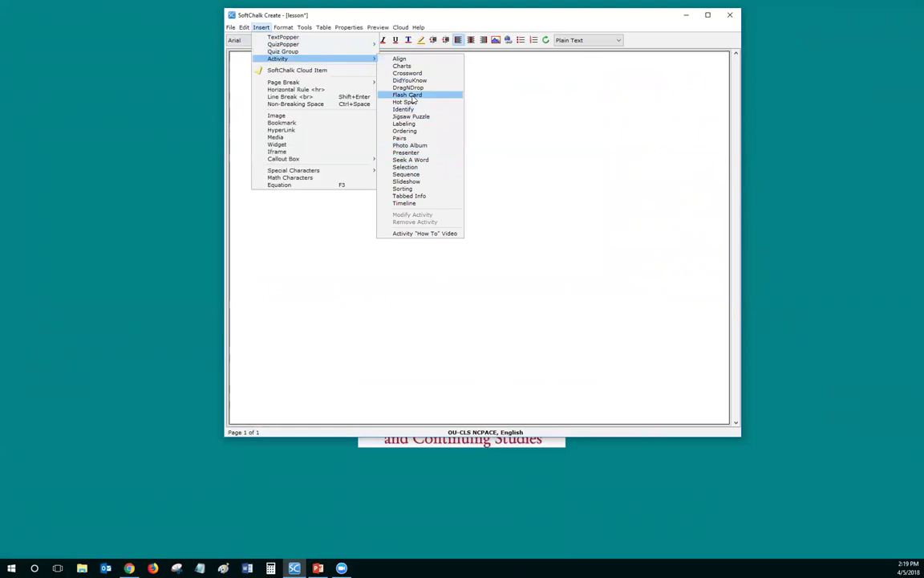
pyautogui.click(407, 95)
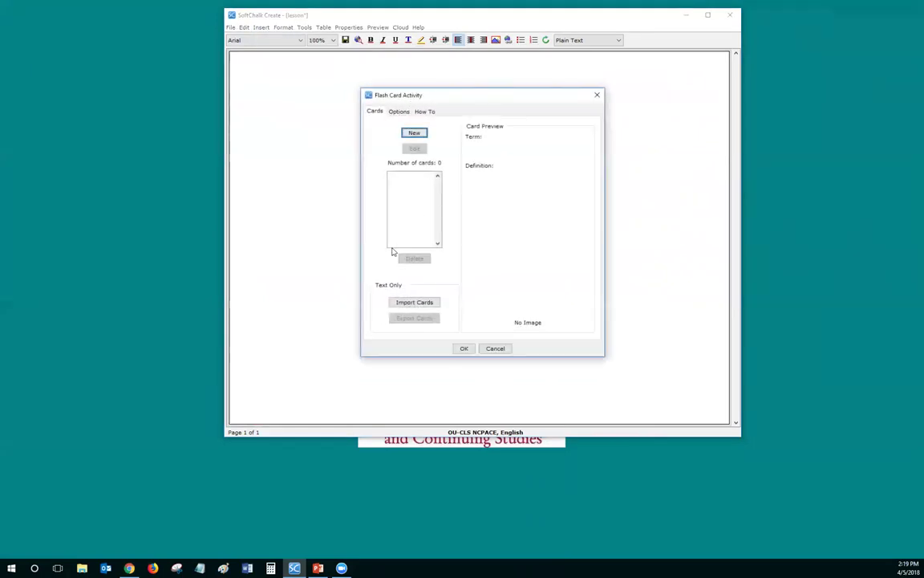
# - Import the flash cards from the multiple_activities text file on the Desktop and insert the activity into the lesson
pyautogui.click(419, 305)
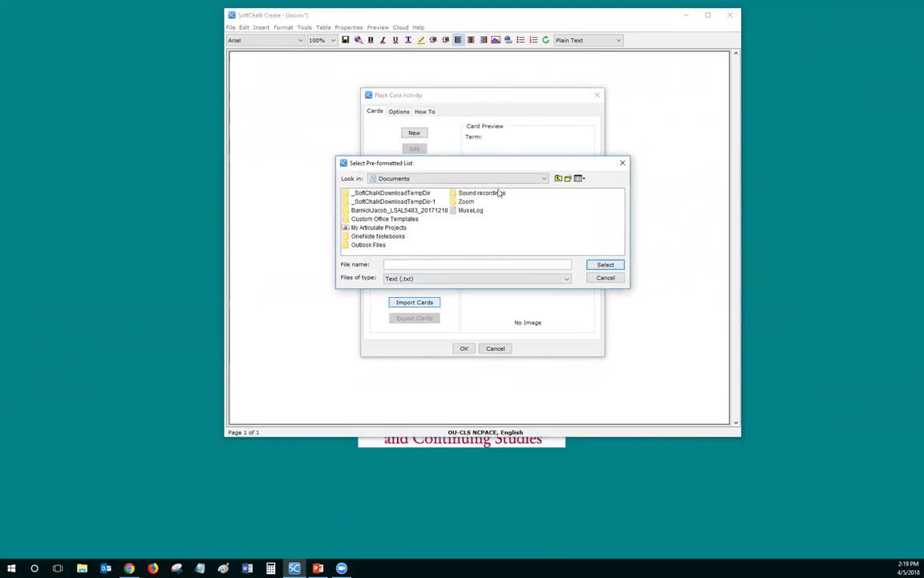
pyautogui.click(451, 179)
pyautogui.click(389, 188)
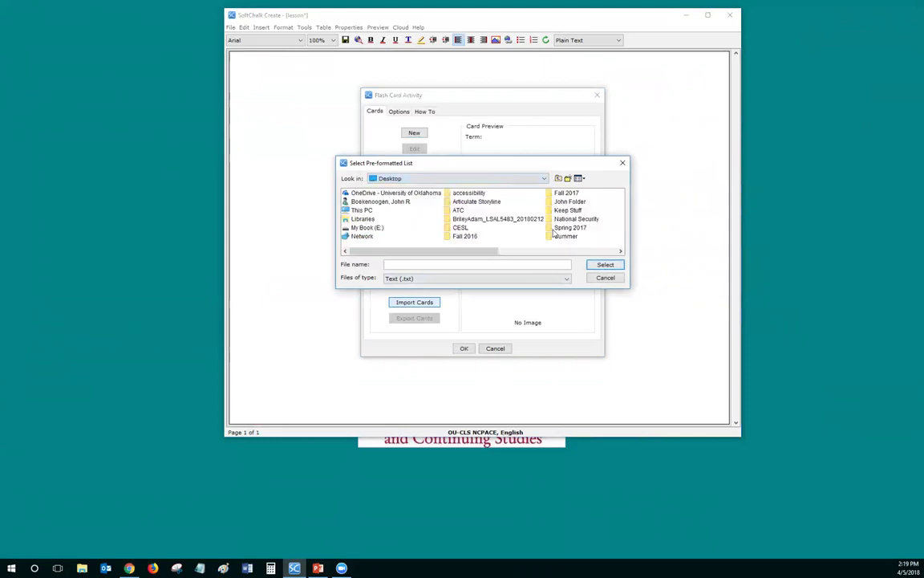
pyautogui.click(558, 251)
pyautogui.click(476, 227)
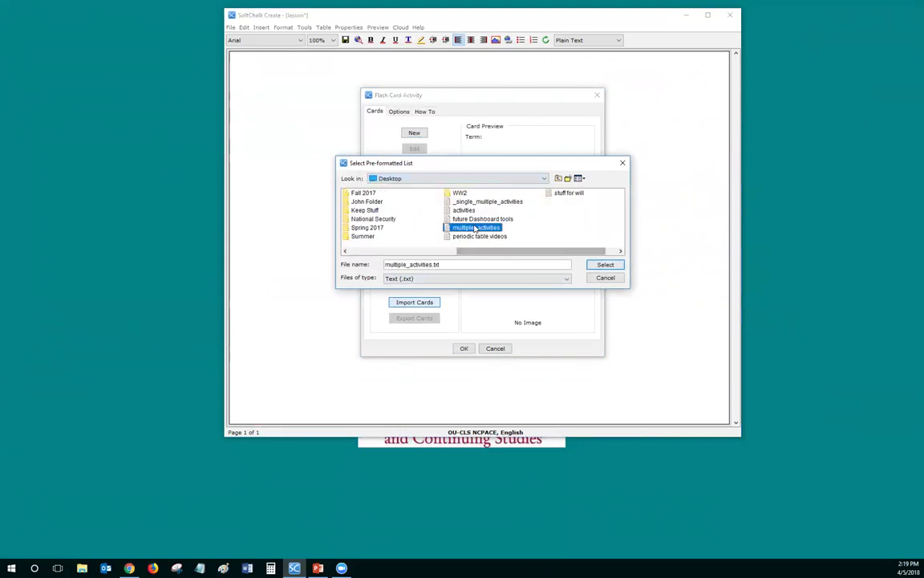
pyautogui.click(606, 265)
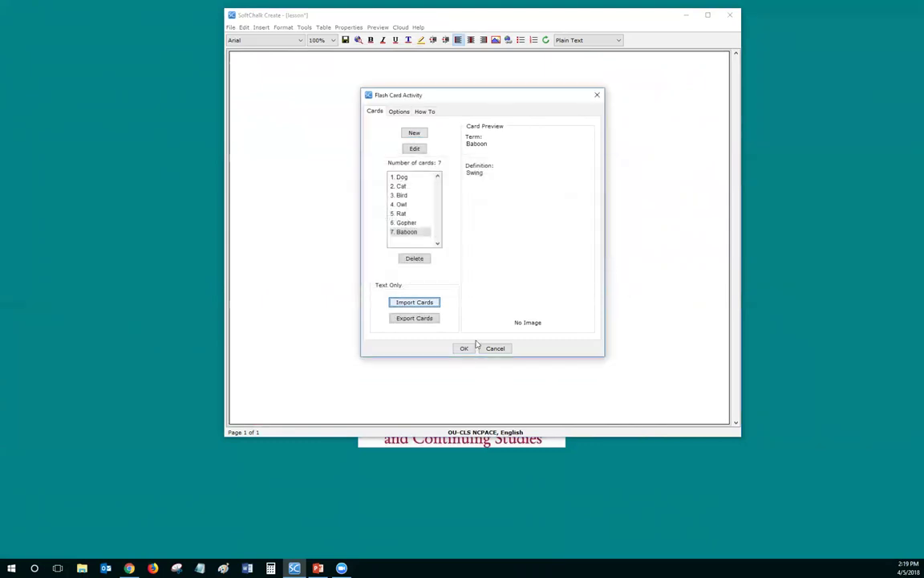
pyautogui.click(464, 348)
# - Reopen the inserted Flash Card activity to review its card list, and cancel without making changes
pyautogui.click(383, 139)
pyautogui.rightClick(395, 141)
pyautogui.click(416, 147)
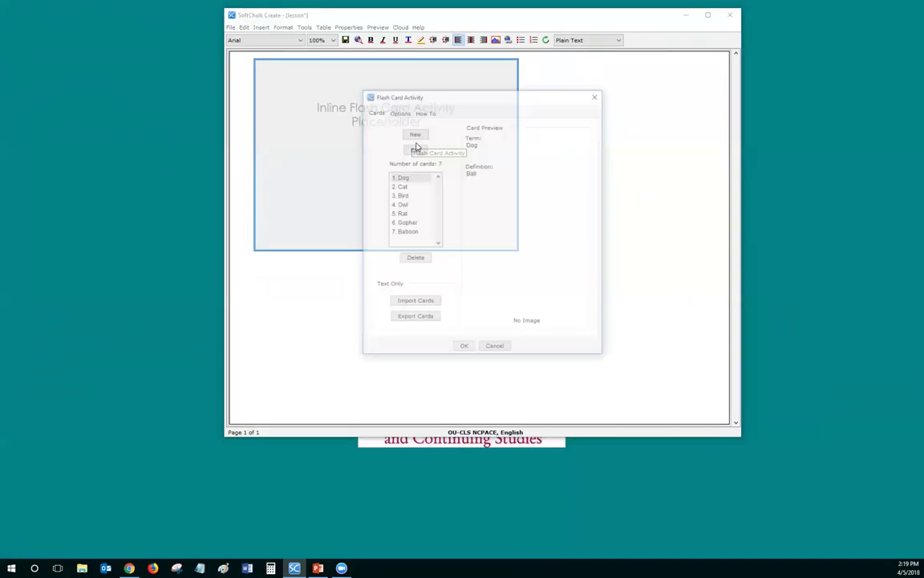
pyautogui.click(495, 348)
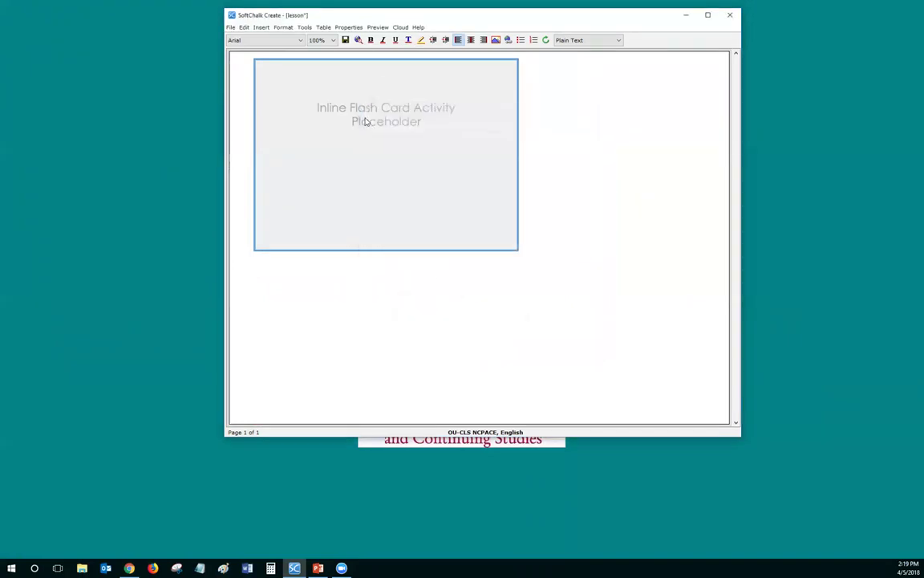
# - Save the lesson, try the flash cards in the browser preview with definitions shown instead of terms, and close the preview
pyautogui.click(346, 40)
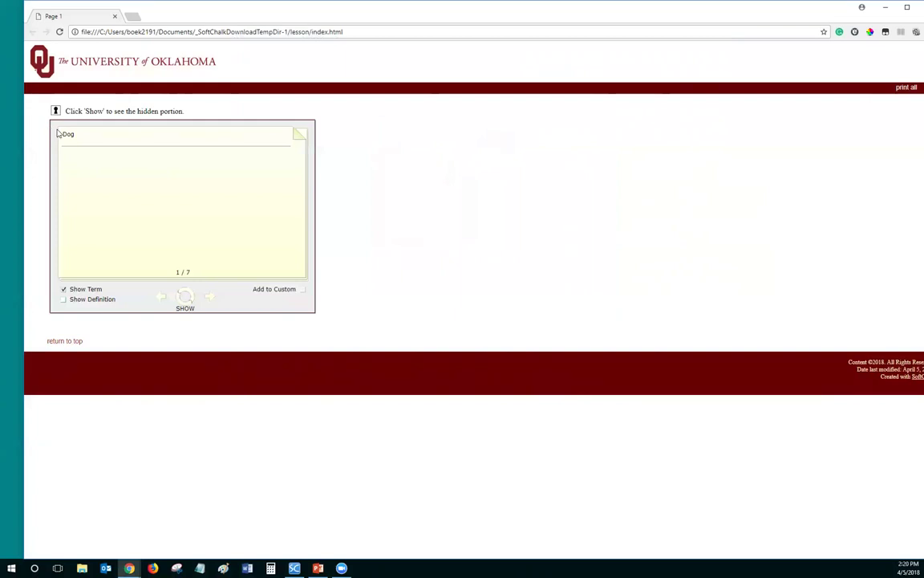
pyautogui.click(63, 300)
pyautogui.click(64, 289)
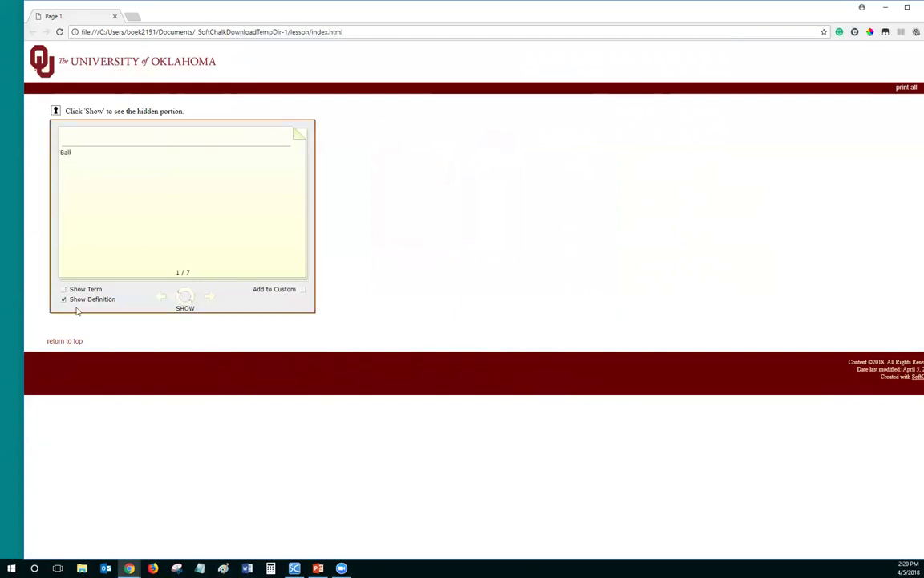
pyautogui.click(186, 301)
pyautogui.click(212, 299)
pyautogui.click(212, 299)
pyautogui.click(214, 302)
pyautogui.click(215, 302)
pyautogui.click(900, 8)
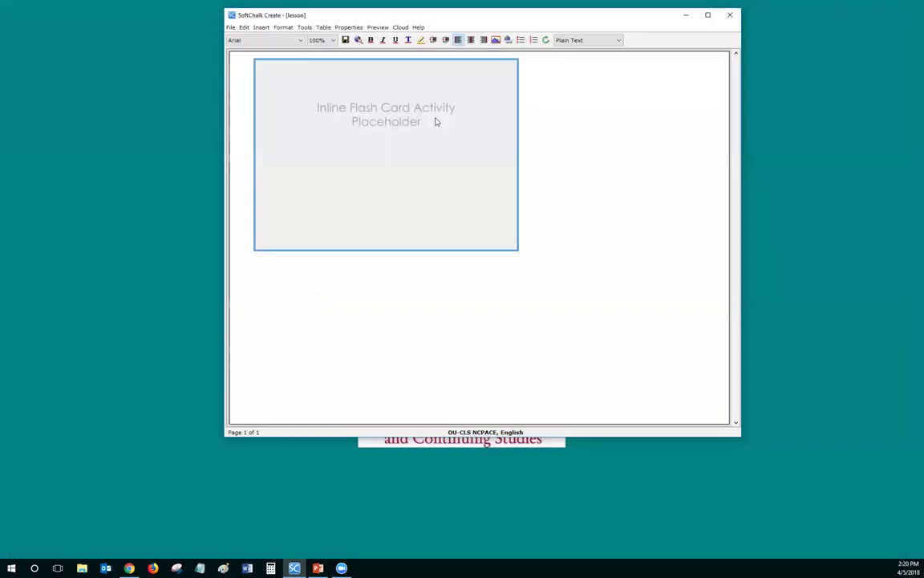
# - Start closing the program to see the lesson's permanent save choices, and cancel to keep the lesson open
pyautogui.click(729, 14)
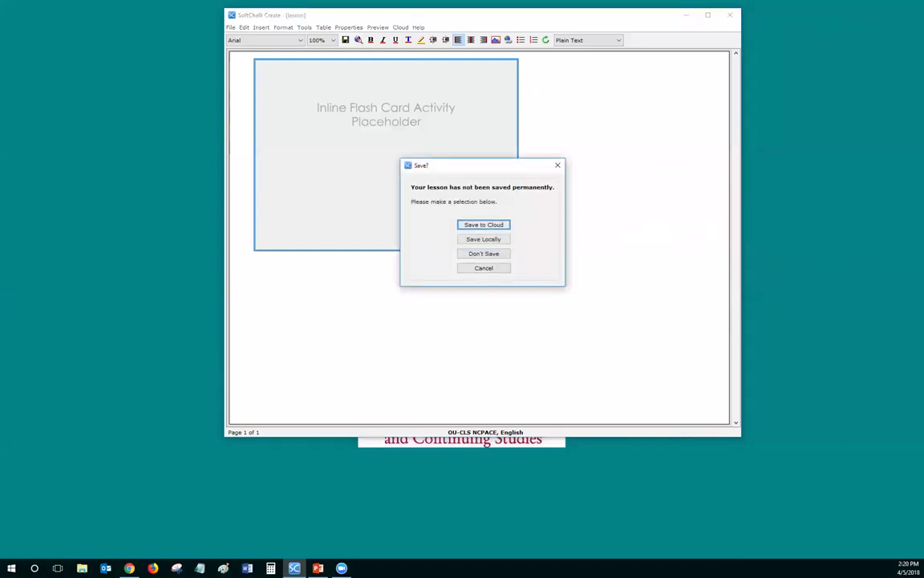
pyautogui.click(483, 268)
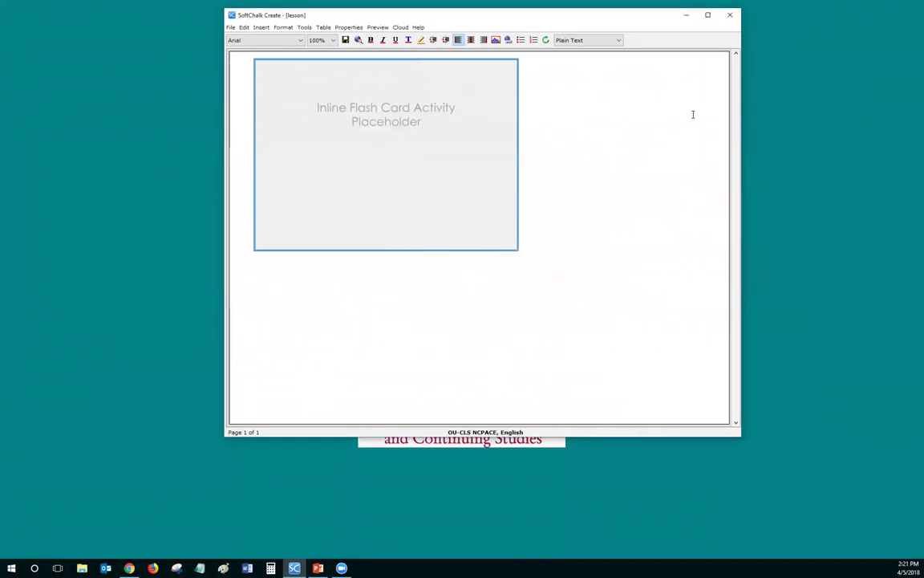
# - Close the lesson editor without saving the lesson
pyautogui.click(730, 16)
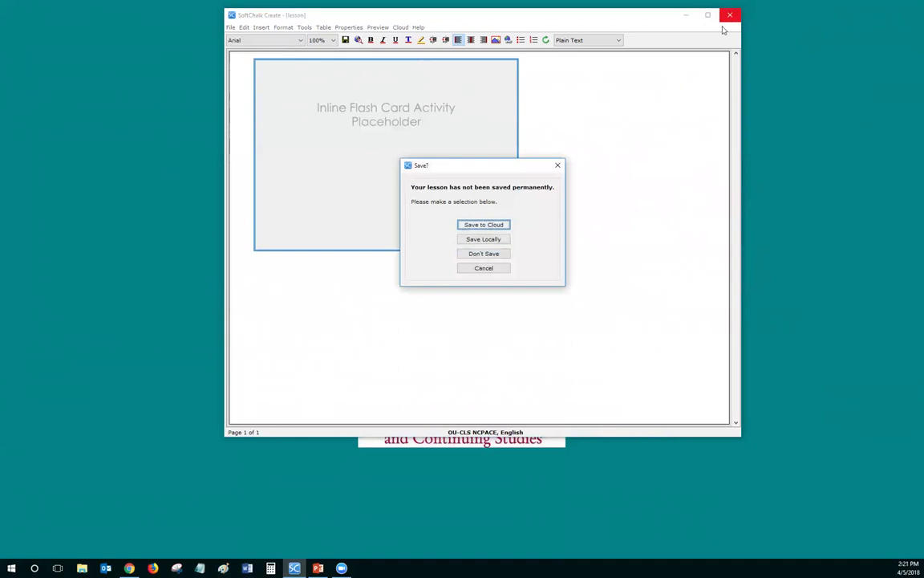
pyautogui.click(483, 253)
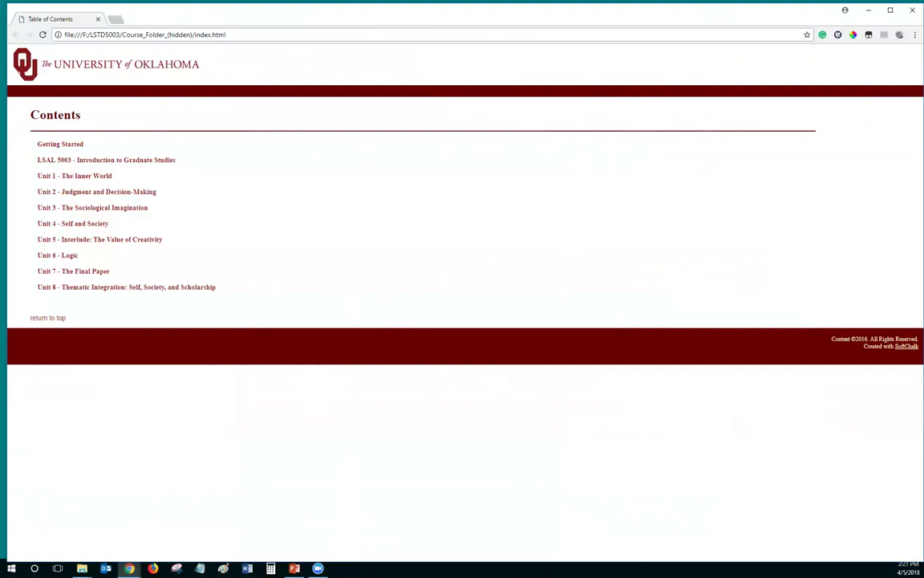
# - Close the LSTD5003 folder window and view the course's LSAL 5003 - Introduction to Graduate Studies page in the browser
pyautogui.hotkey('alt', 'Tab')
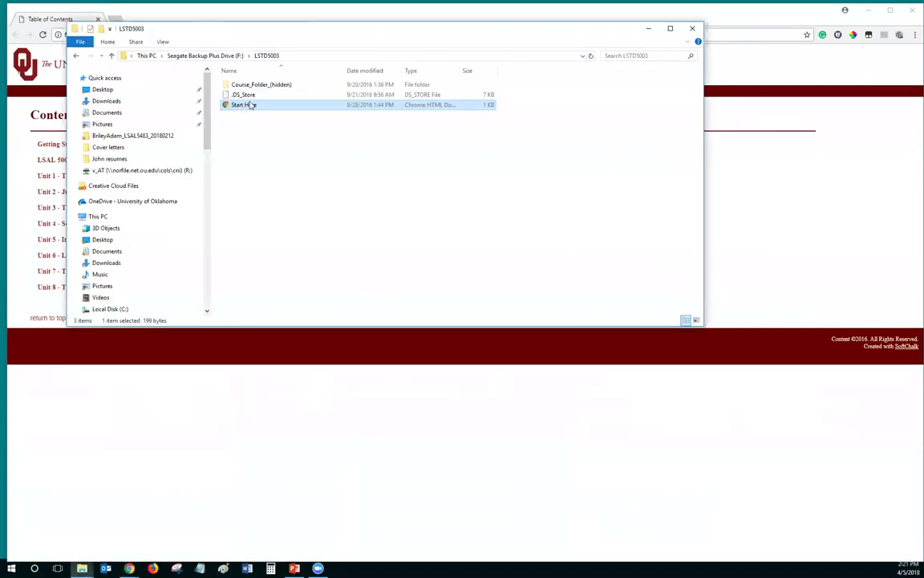
pyautogui.click(693, 30)
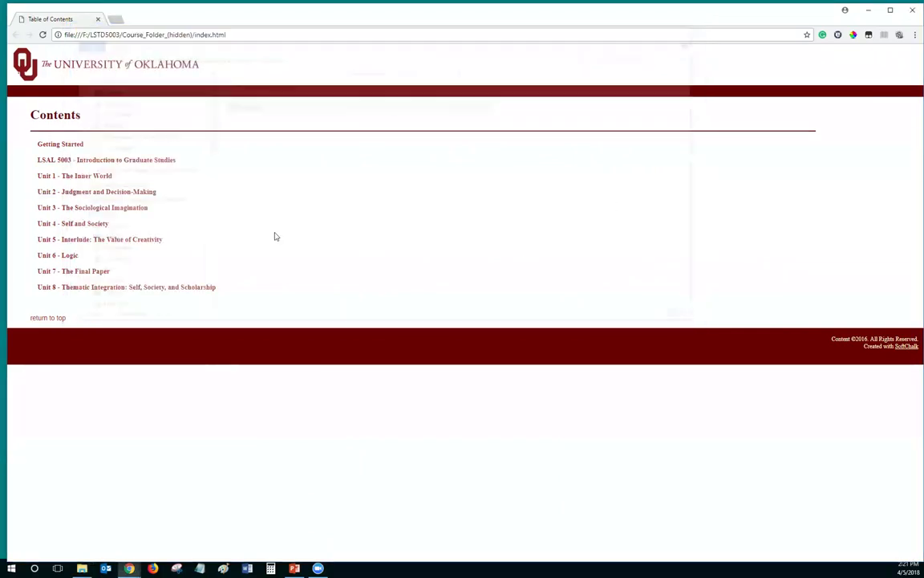
pyautogui.click(90, 161)
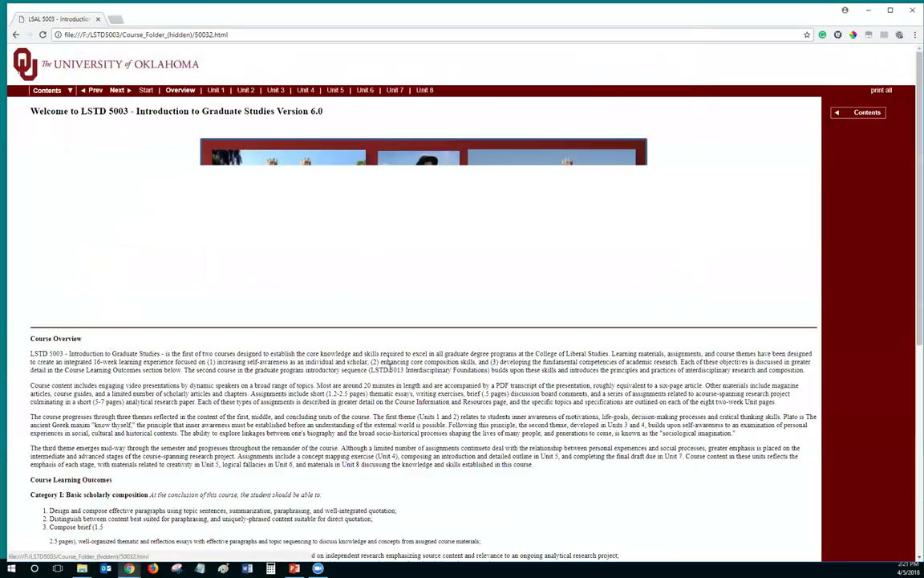
pyautogui.scroll(-3, 392, 371)
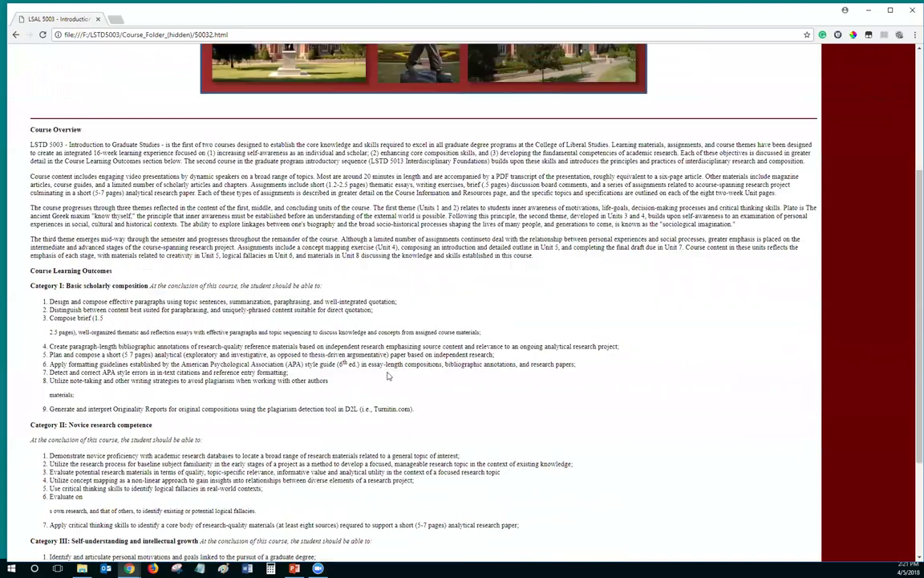
pyautogui.scroll(2, 390, 365)
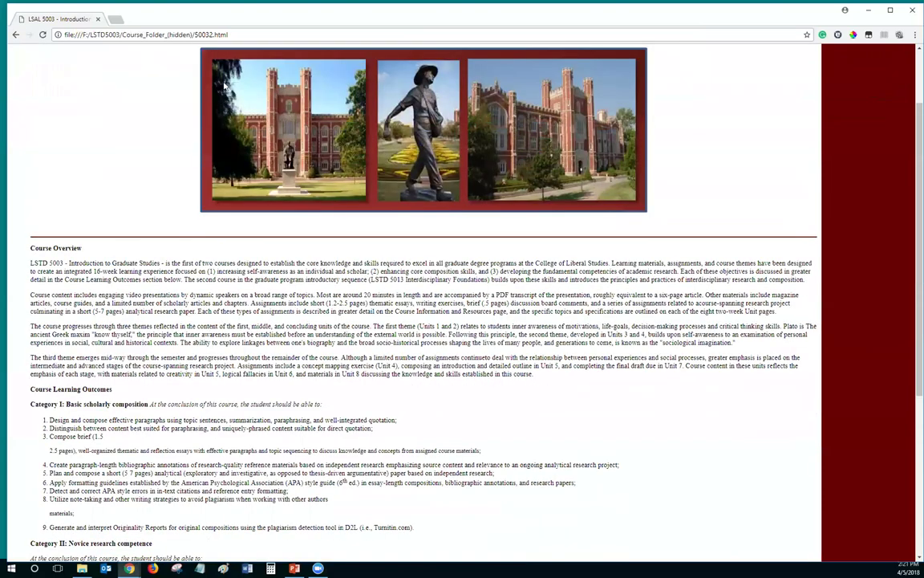
# - Open the Unit 1 page of the exported course and look through its overview, learning materials and assignments
pyautogui.scroll(4, 215, 95)
pyautogui.click(215, 90)
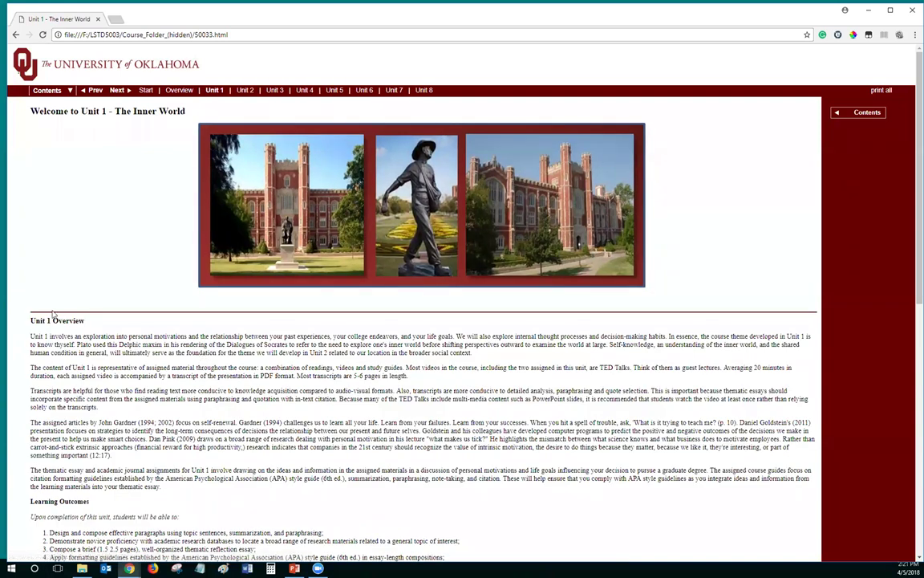
pyautogui.scroll(-3, 50, 285)
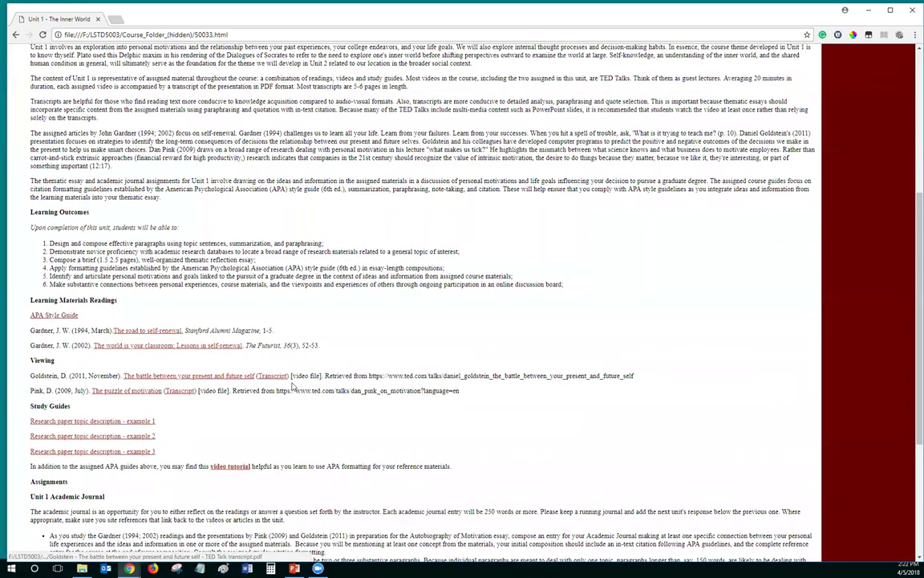
pyautogui.scroll(-1, 482, 401)
pyautogui.scroll(-2, 562, 417)
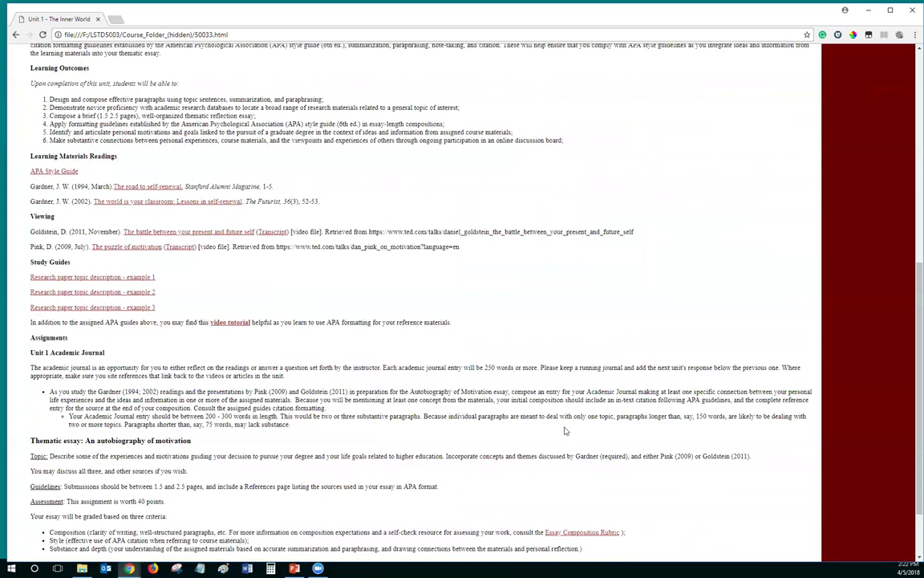
pyautogui.scroll(1, 321, 201)
pyautogui.scroll(5, 241, 95)
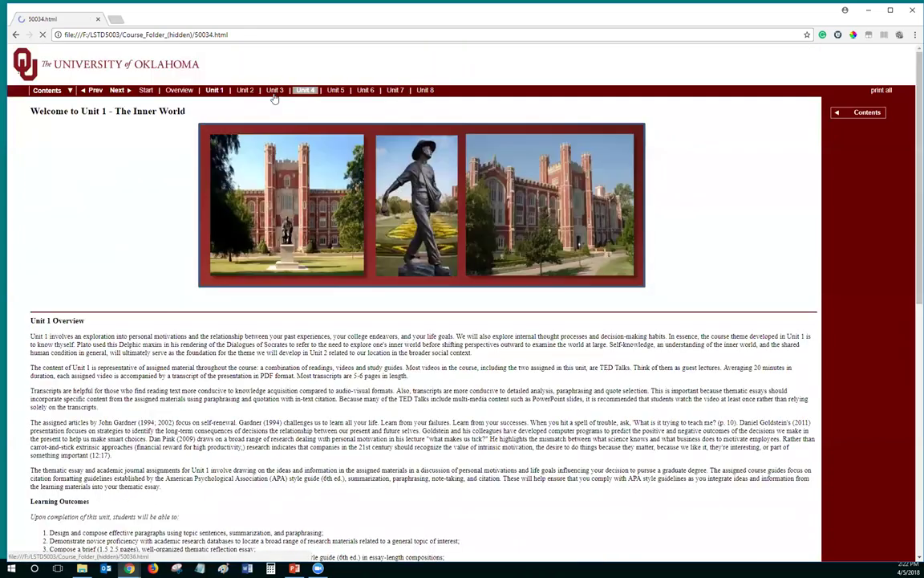
# - Look through the course pages from Unit 3 to Unit 7, and close the browser window
pyautogui.click(273, 89)
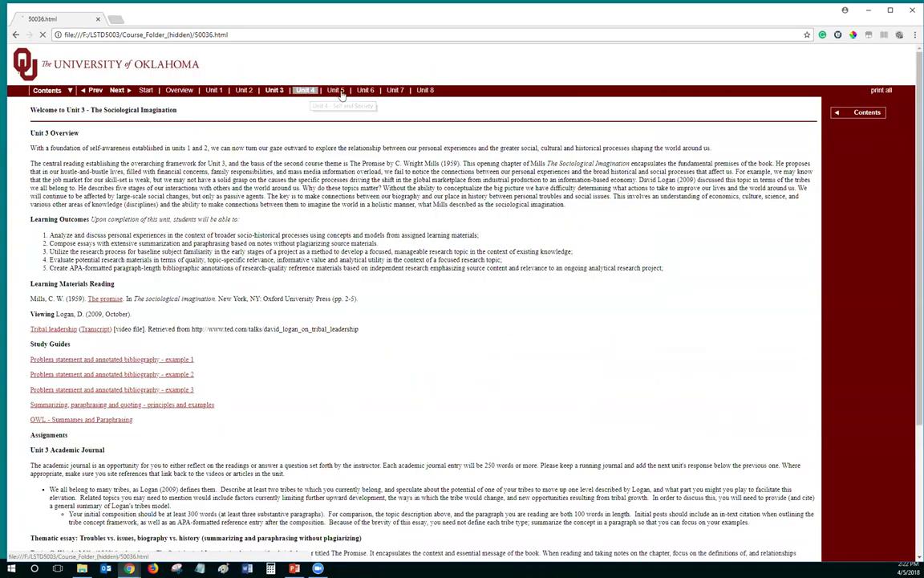
pyautogui.click(306, 90)
pyautogui.click(363, 90)
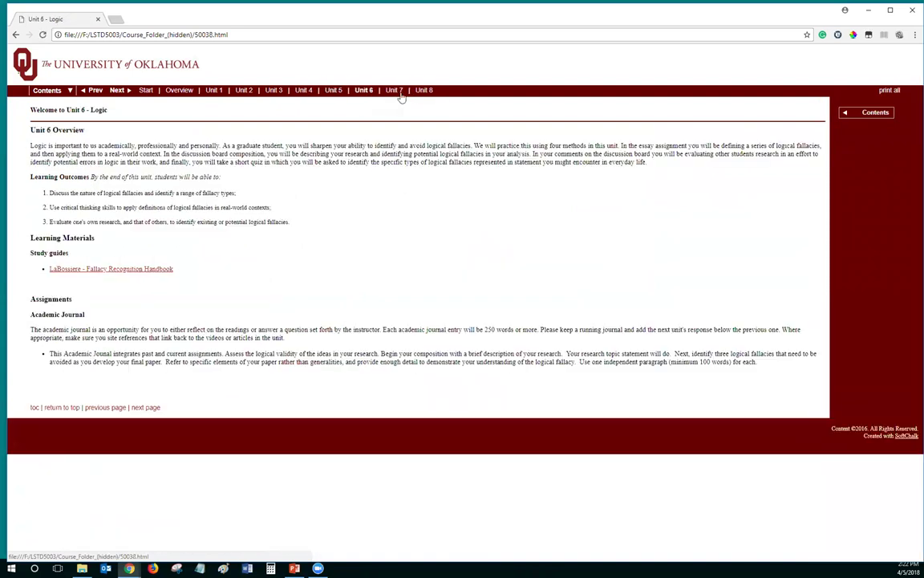
pyautogui.click(394, 90)
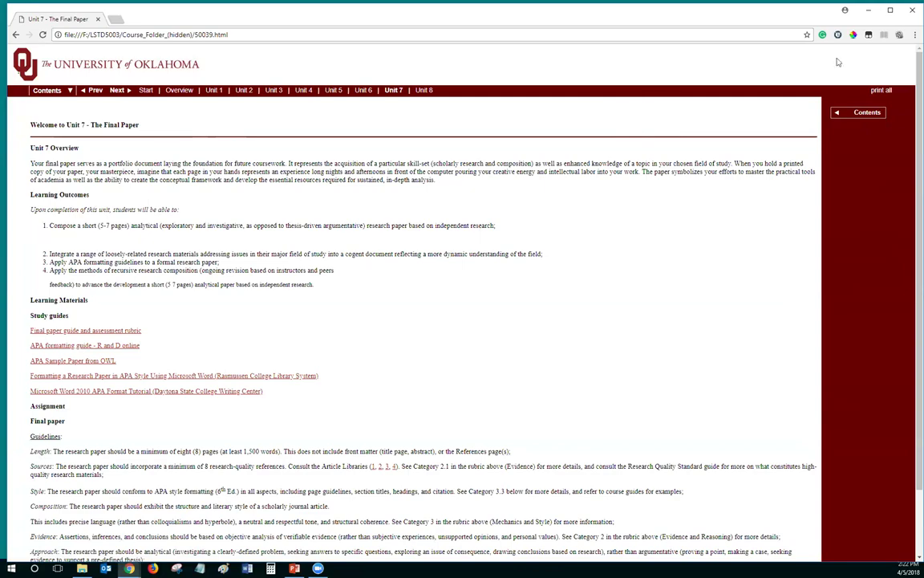
pyautogui.click(911, 15)
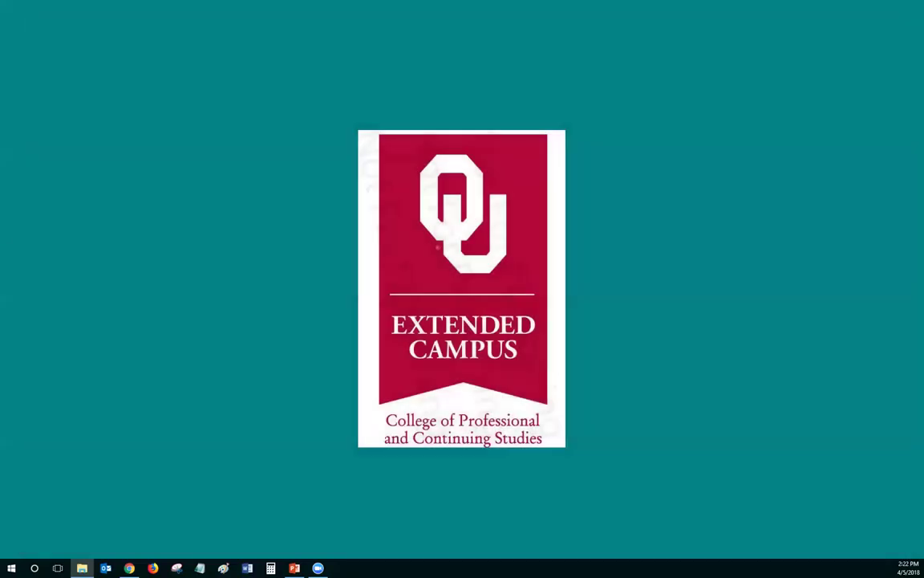
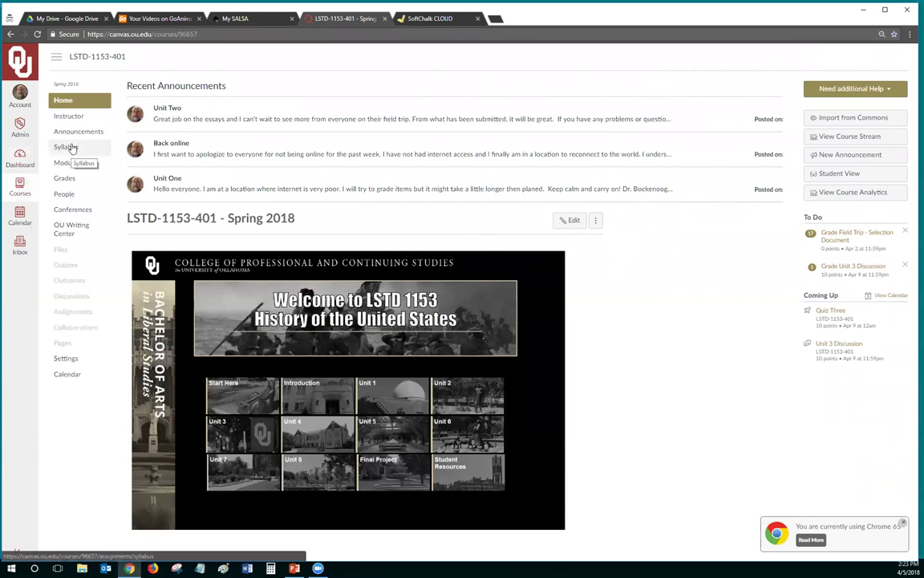
# - Check the Admin account list in Canvas, and open the Syllabus page of the test course from the dashboard
pyautogui.click(20, 125)
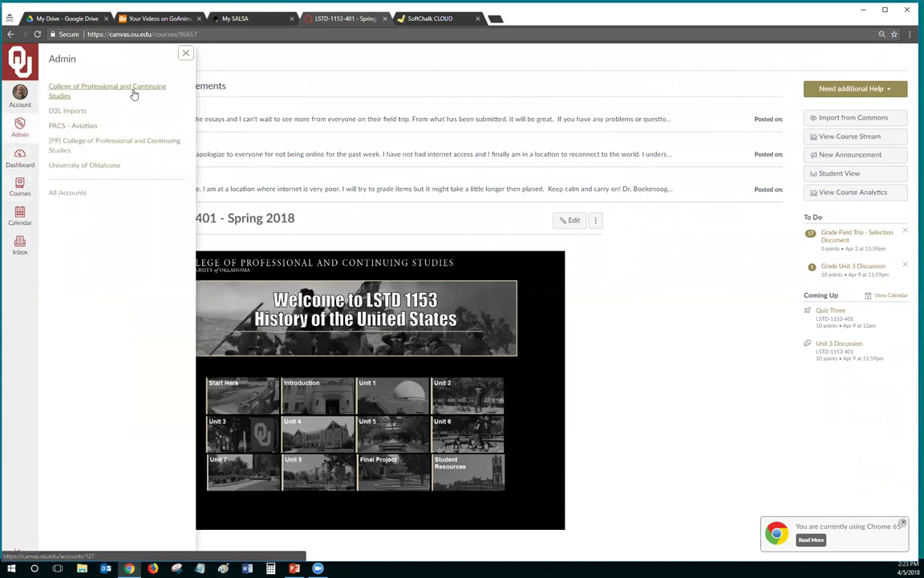
pyautogui.click(414, 85)
pyautogui.click(21, 164)
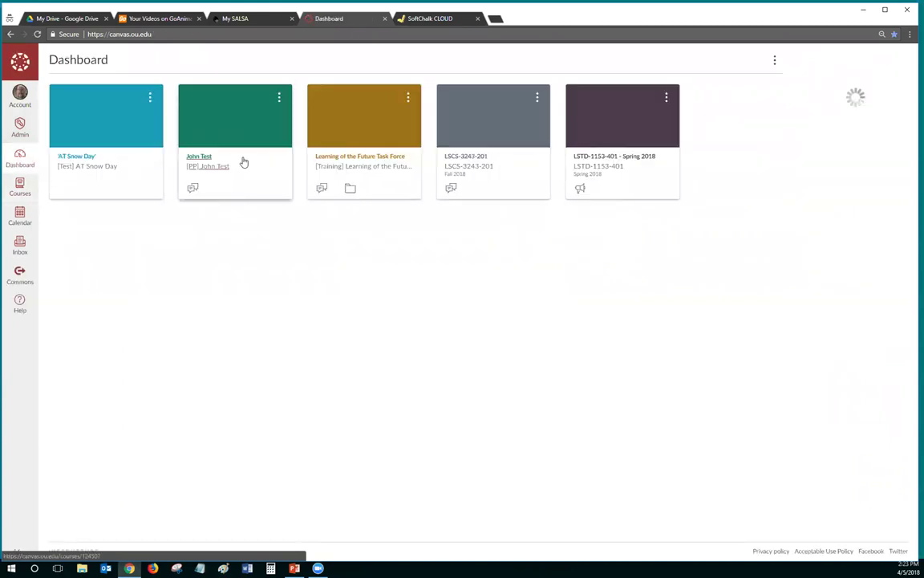
pyautogui.click(201, 156)
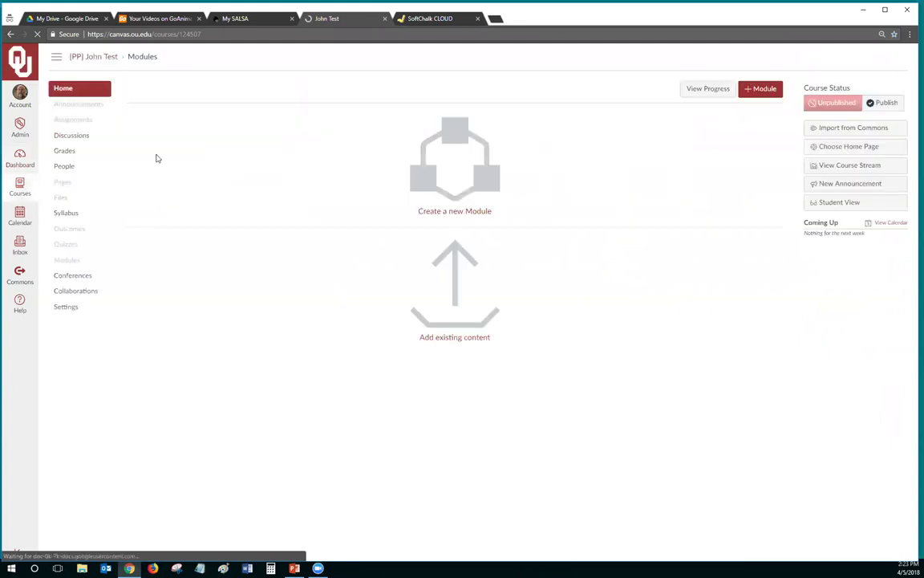
pyautogui.click(65, 231)
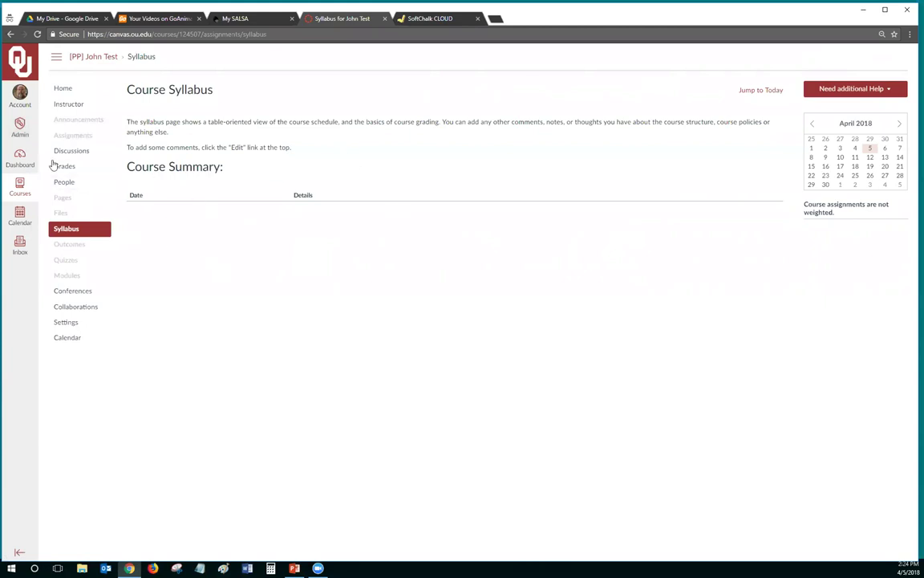
# - Return to the Canvas dashboard and open the LSTD-1153-401 - Spring 2018 course
pyautogui.click(22, 130)
pyautogui.click(20, 157)
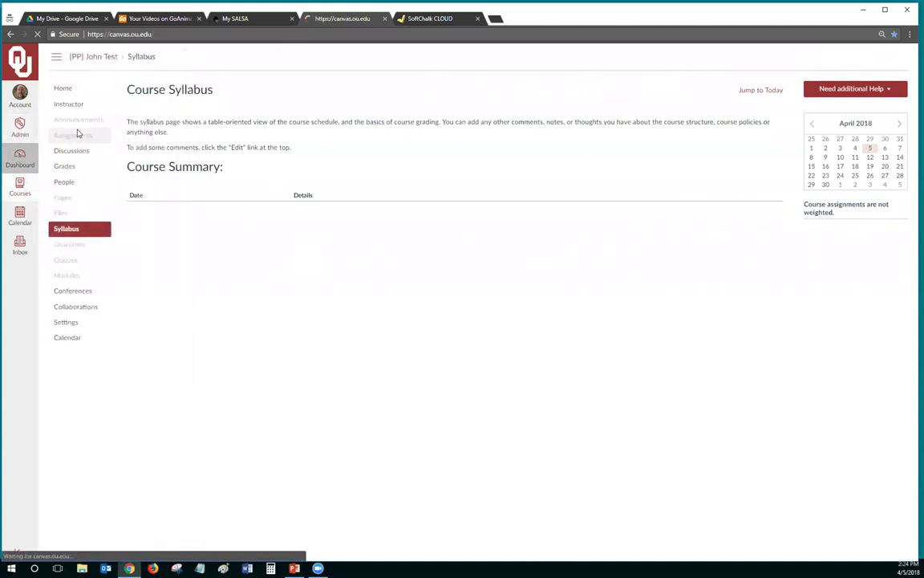
pyautogui.click(629, 158)
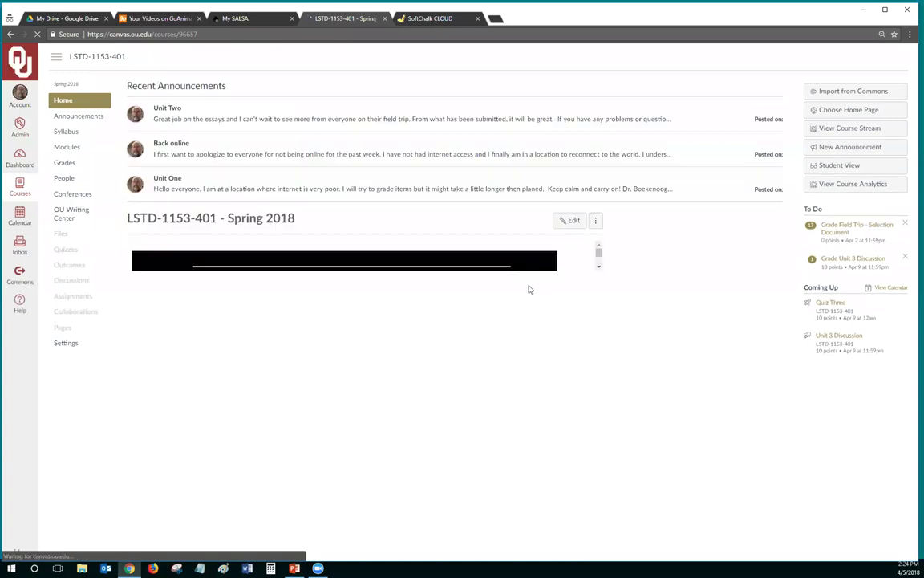
# - Open the Canvas Community welcome page in a new browser tab
pyautogui.click(494, 19)
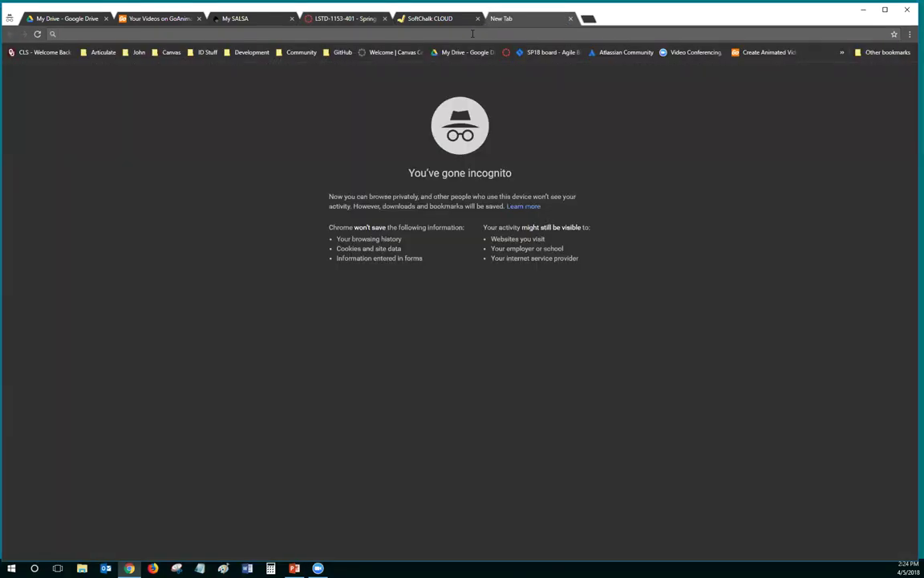
pyautogui.write('canvas co mm')
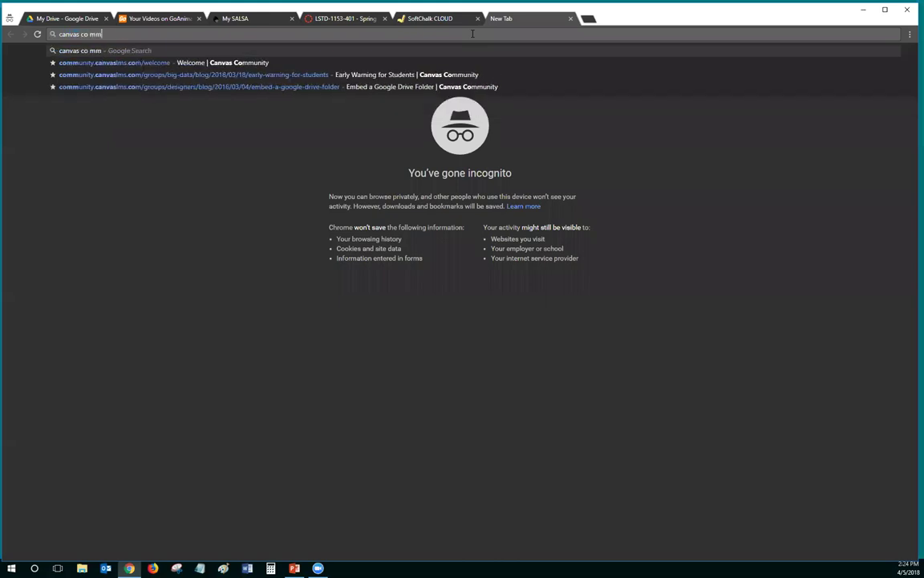
pyautogui.press('BackSpace')
pyautogui.press('BackSpace')
pyautogui.press('BackSpace')
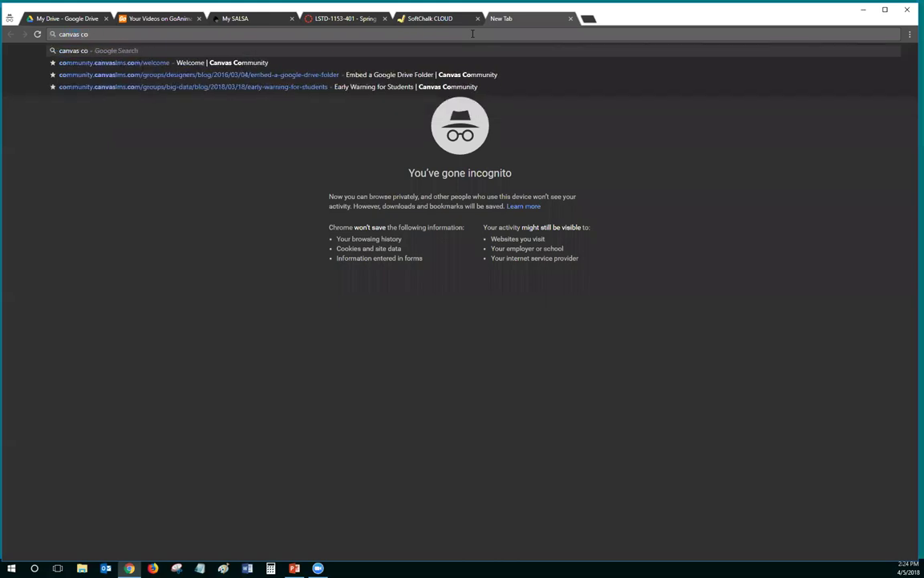
pyautogui.click(225, 62)
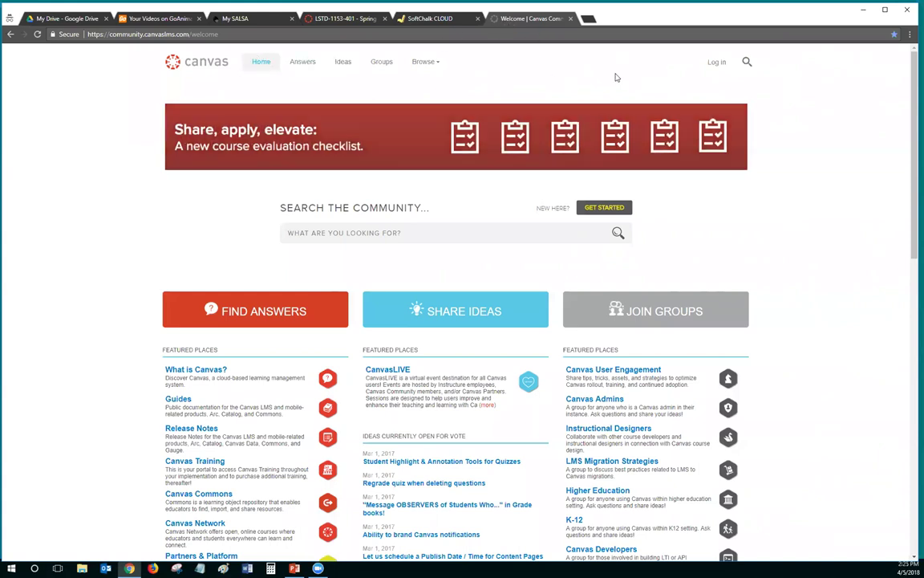
# - Switch back to the LSTD-1153-401 course and view the Information and Outcomes sections of its syllabus
pyautogui.click(347, 18)
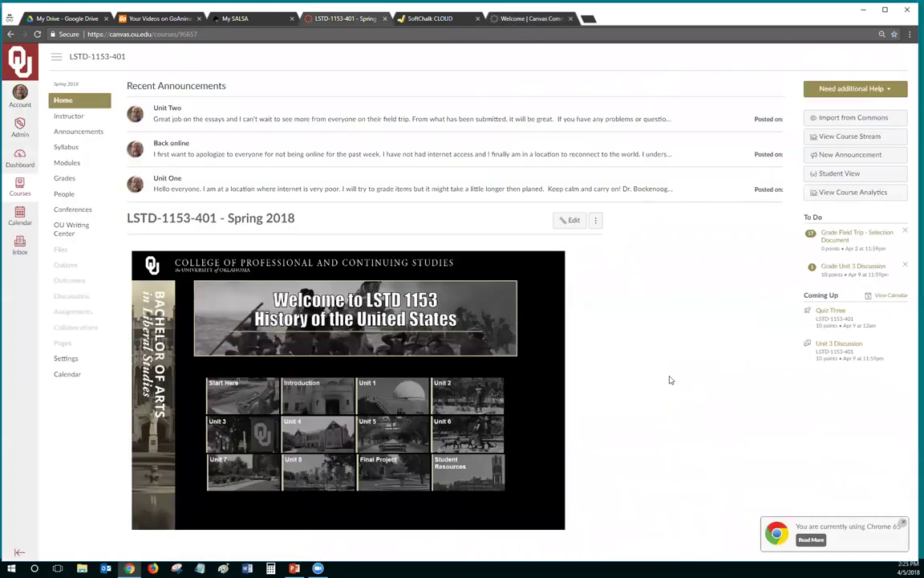
pyautogui.click(70, 147)
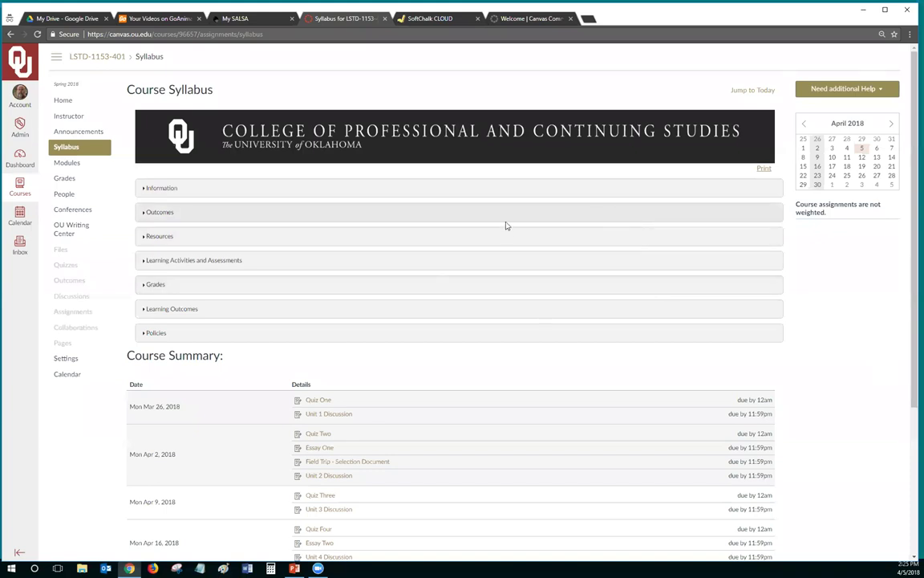
pyautogui.click(146, 189)
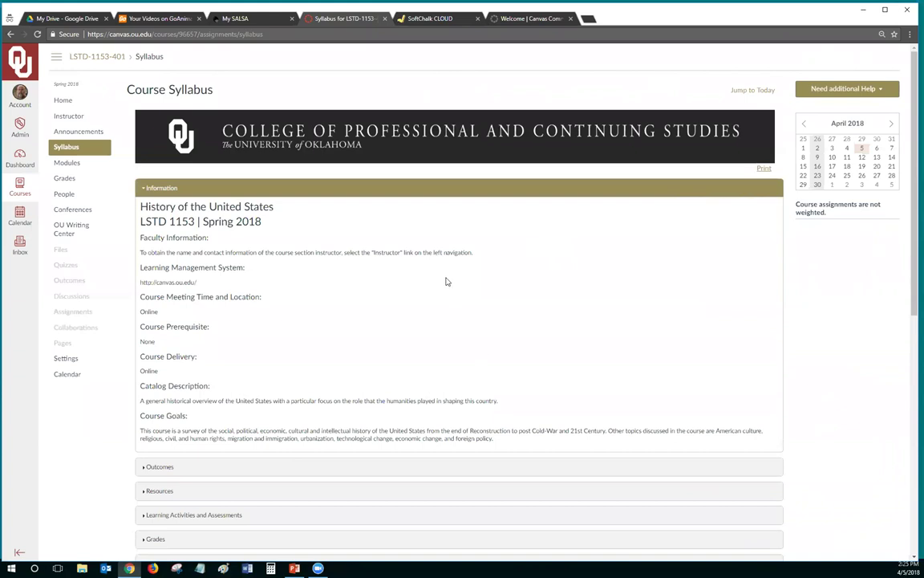
pyautogui.click(146, 188)
pyautogui.click(142, 214)
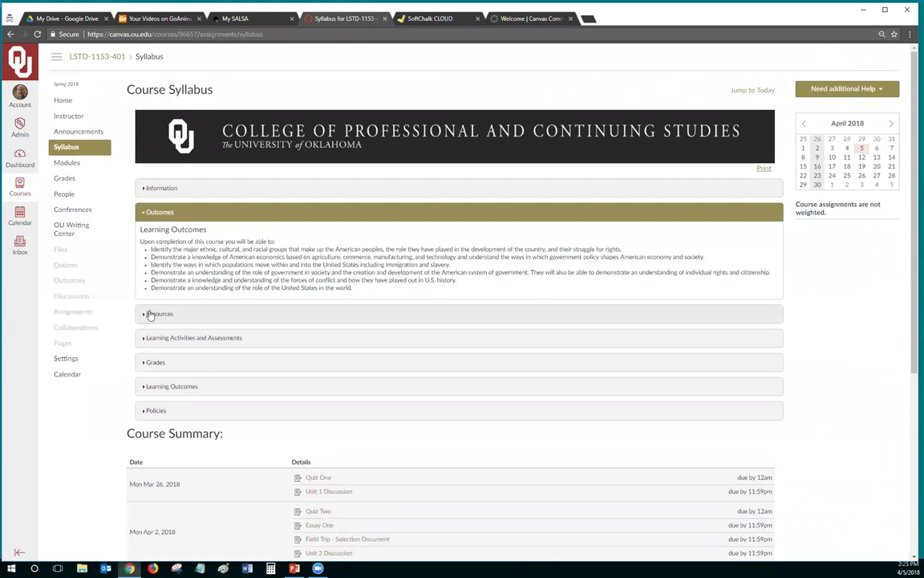
# - Review the syllabus sections Resources, Learning Activities and Assessments, Grades, Learning Outcomes and Policies one after another
pyautogui.click(142, 315)
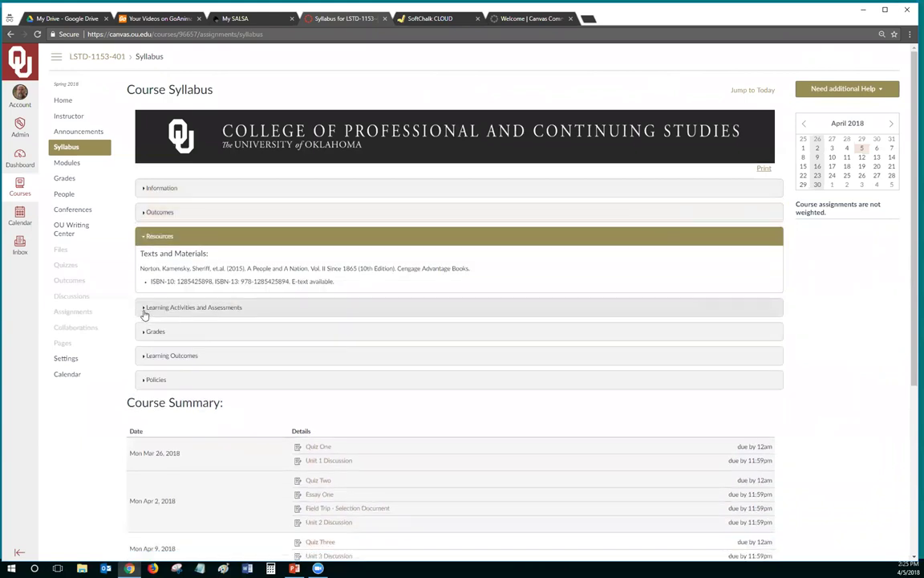
pyautogui.click(145, 311)
pyautogui.click(146, 388)
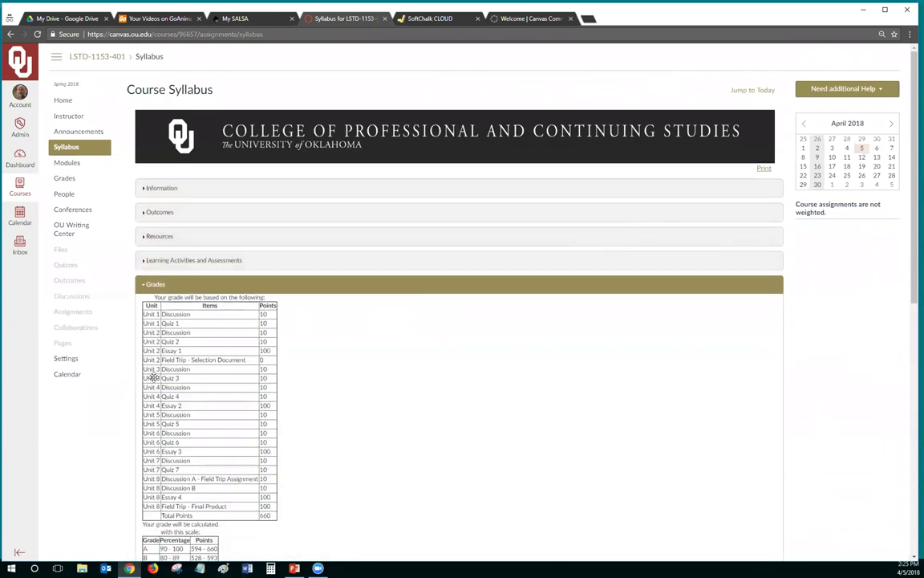
pyautogui.scroll(-2, 151, 377)
pyautogui.scroll(-4, 151, 377)
pyautogui.click(145, 321)
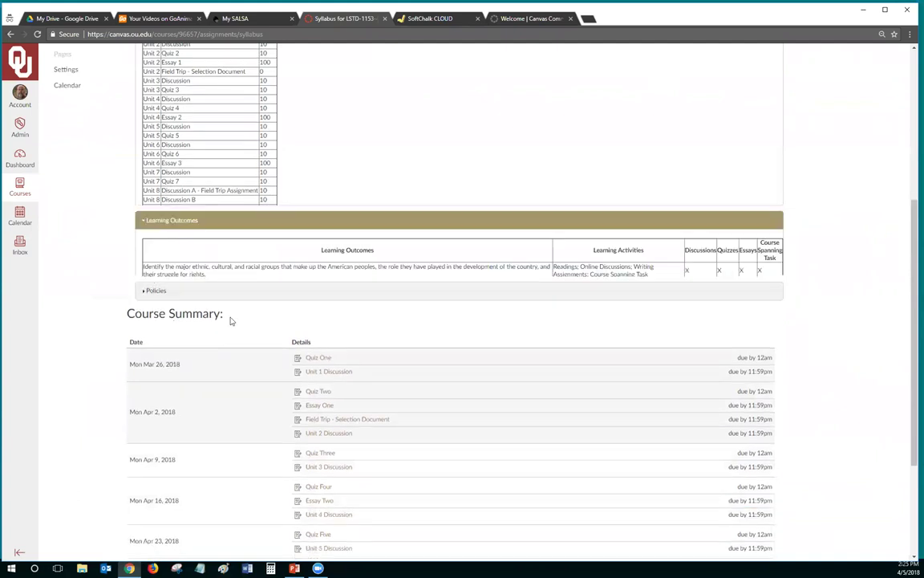
pyautogui.scroll(-2, 231, 320)
pyautogui.scroll(2, 275, 200)
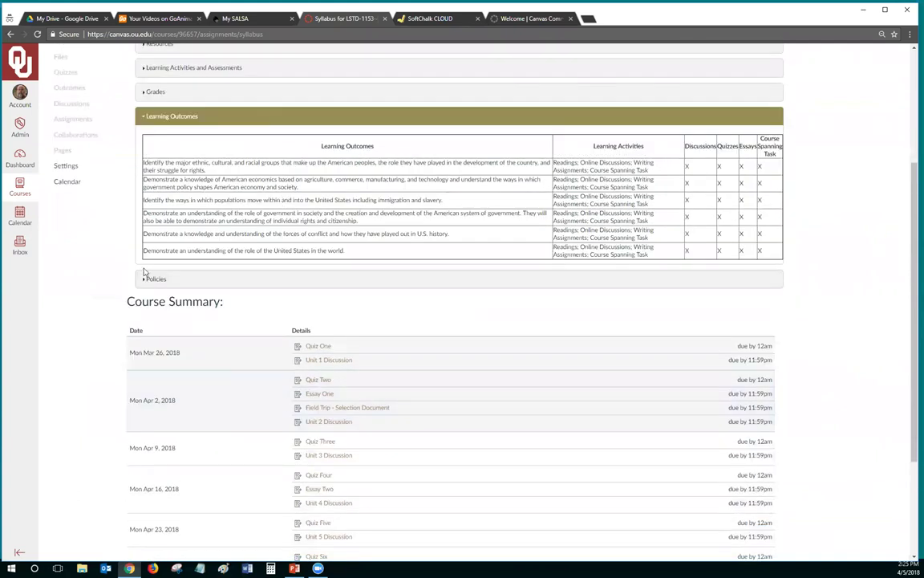
pyautogui.click(145, 278)
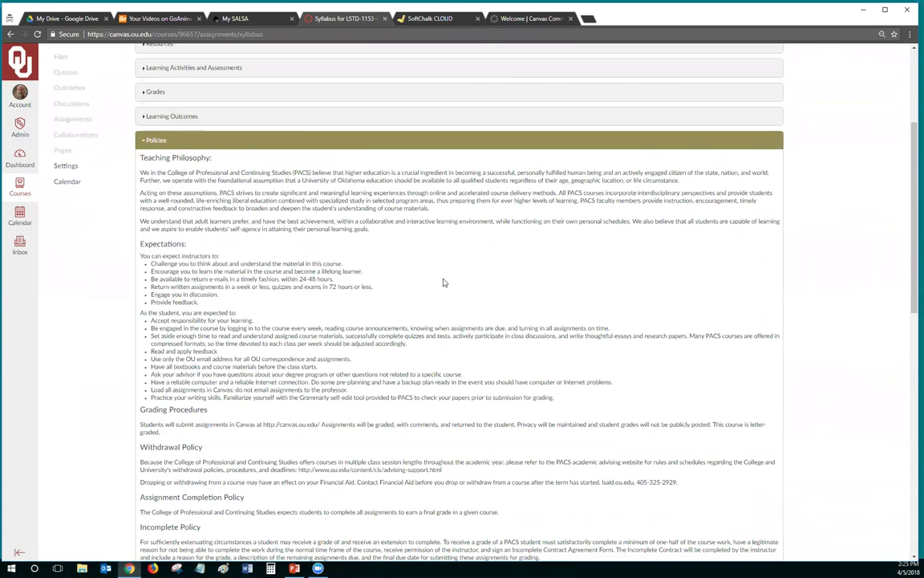
# - Read through the syllabus's Policies section and the Course Summary of due dates
pyautogui.scroll(-3, 444, 284)
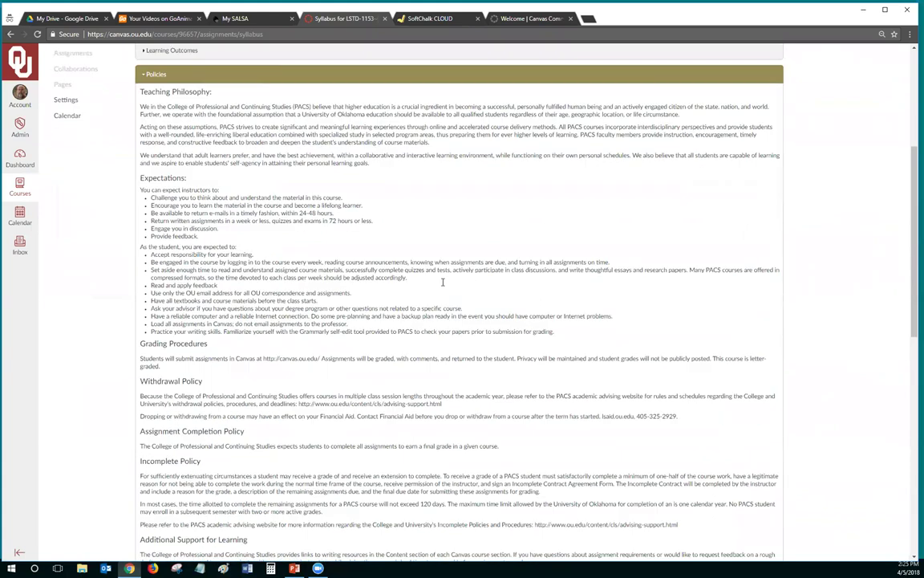
pyautogui.scroll(-3, 441, 284)
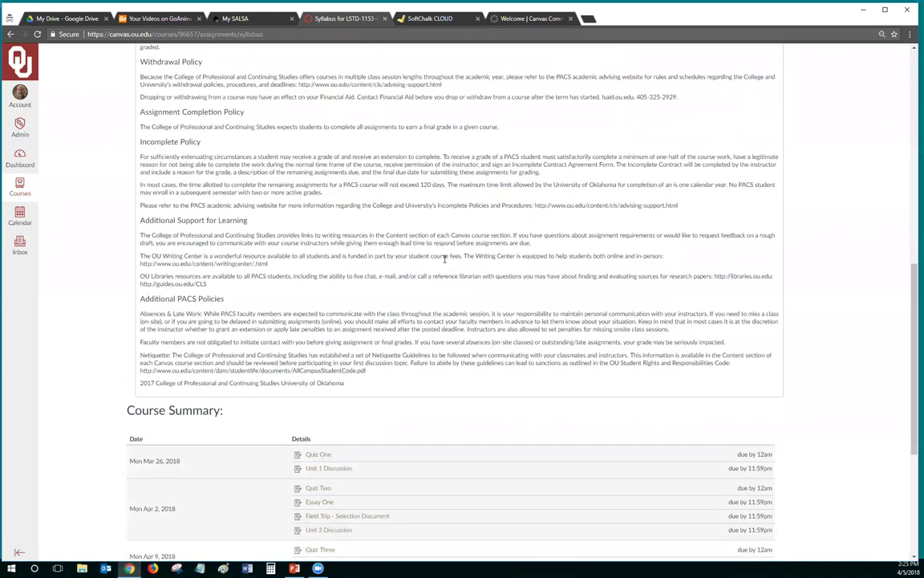
pyautogui.scroll(-3, 472, 265)
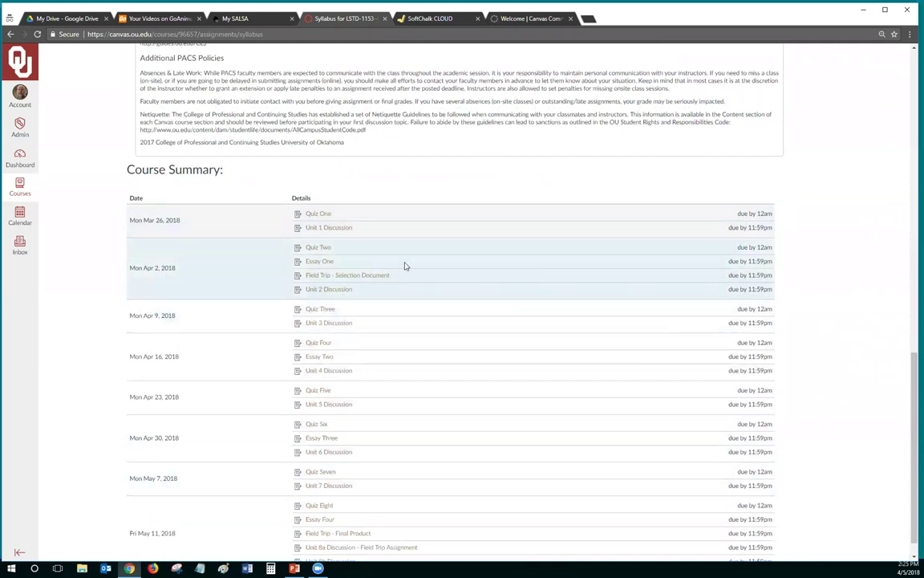
pyautogui.scroll(-1, 402, 257)
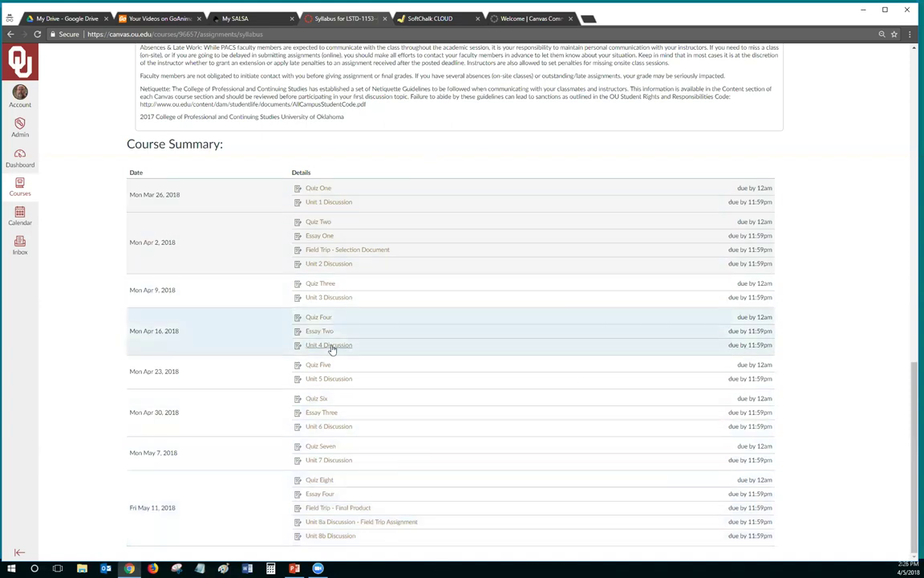
pyautogui.scroll(15, 337, 341)
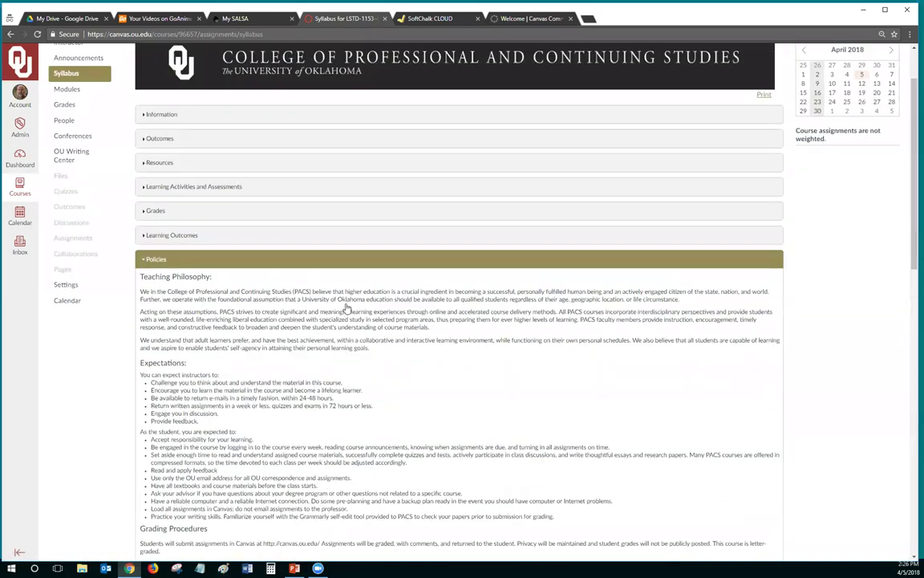
pyautogui.scroll(3, 347, 308)
# - Switch to the My SALSA syllabus template and examine the editable catalog description, course title, course number and faculty information fields
pyautogui.click(216, 19)
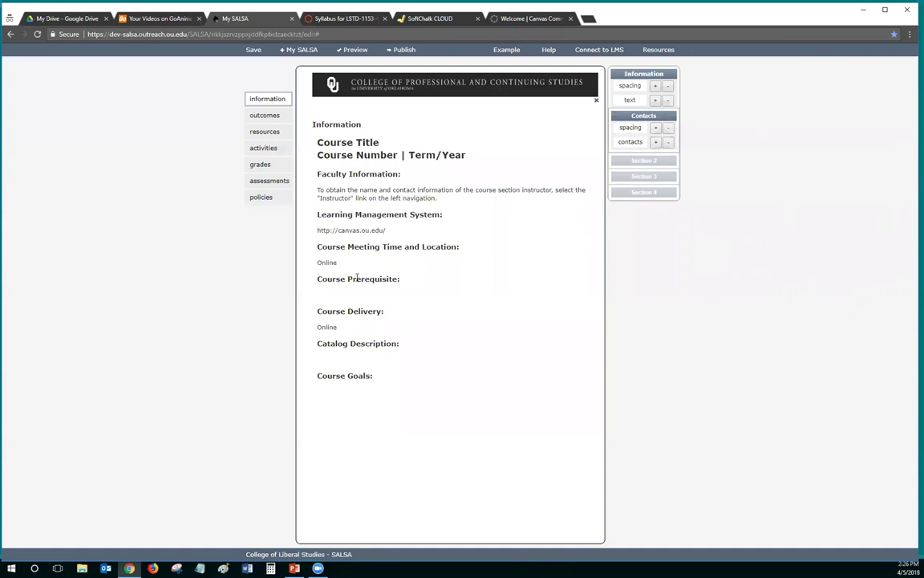
pyautogui.click(350, 354)
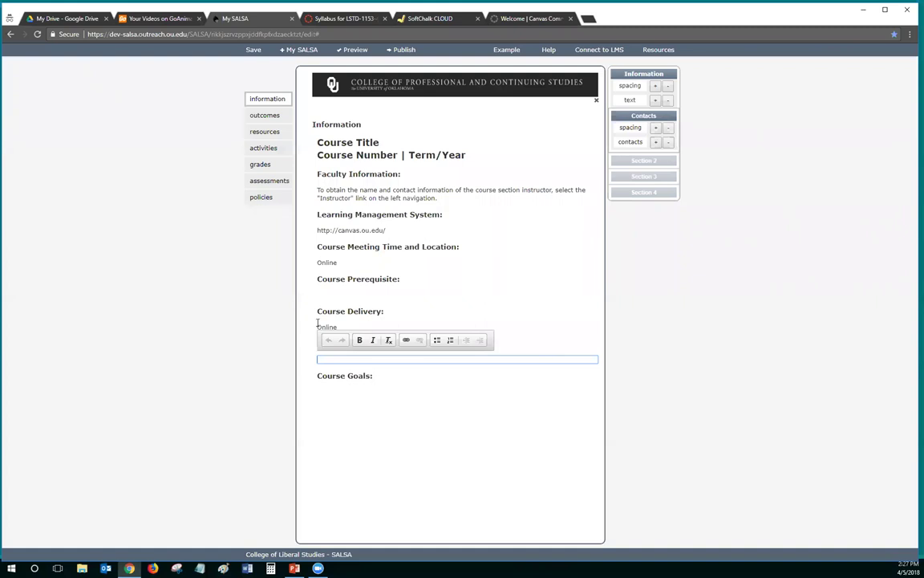
pyautogui.click(371, 142)
pyautogui.press('Tab')
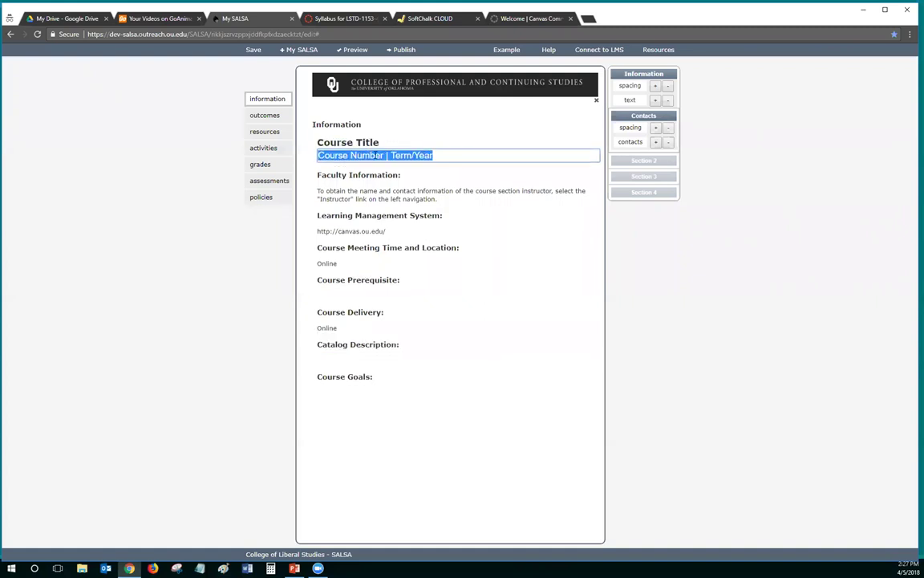
pyautogui.press('Return')
pyautogui.tripleClick(365, 191)
pyautogui.tripleClick(366, 191)
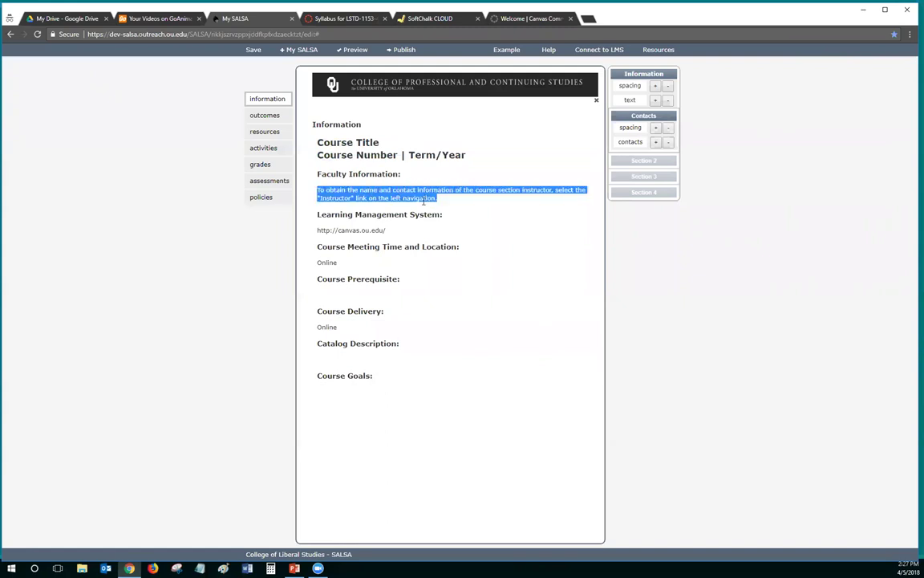
# - On the outcomes page, split the placeholder outcome text within "here" by inserting six line breaks in the bulleted list
pyautogui.click(260, 119)
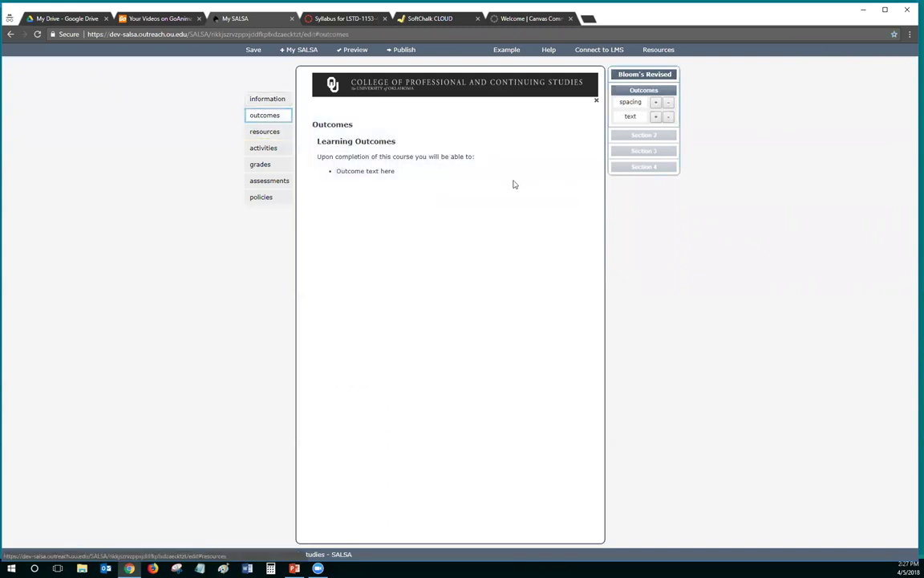
pyautogui.click(388, 171)
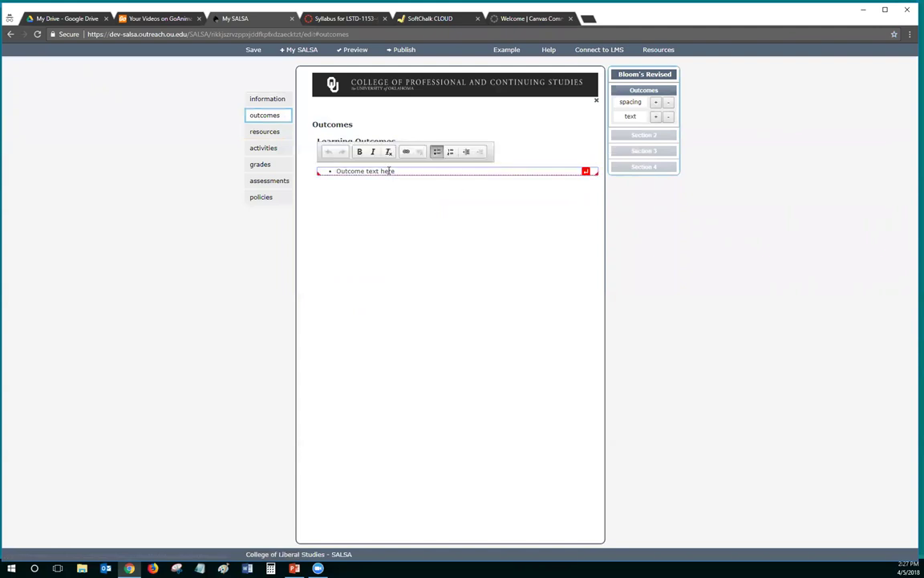
pyautogui.press('Return')
pyautogui.press('Return')
pyautogui.press('Return')
pyautogui.press('Return')
pyautogui.press('Return')
pyautogui.press('Return')
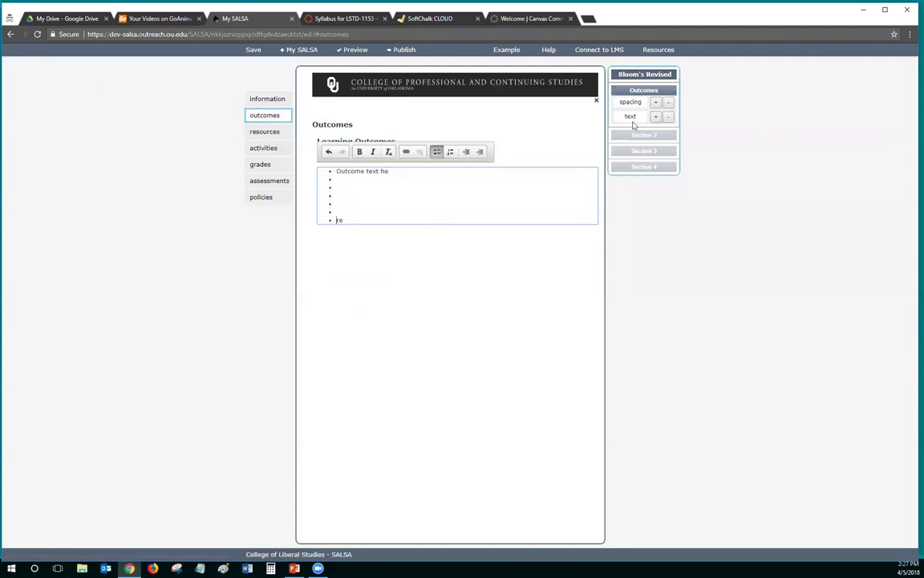
# - Add Section 2, Section 3 and Section 4 to the outcomes page
pyautogui.click(644, 134)
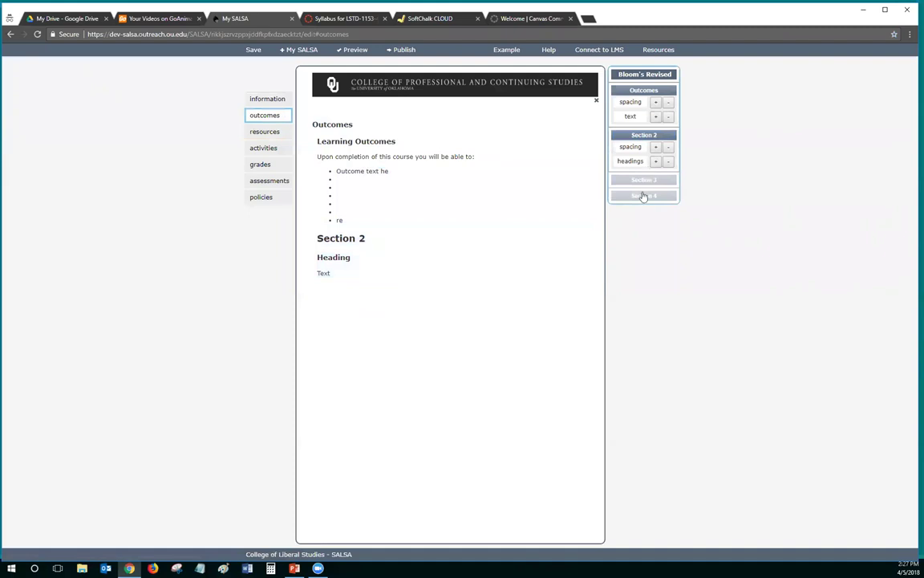
pyautogui.click(642, 181)
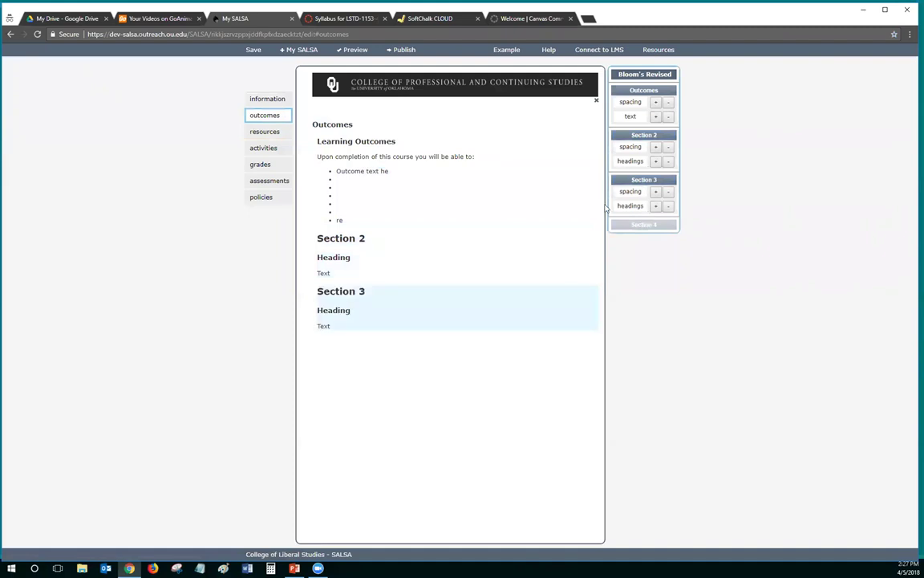
pyautogui.click(652, 226)
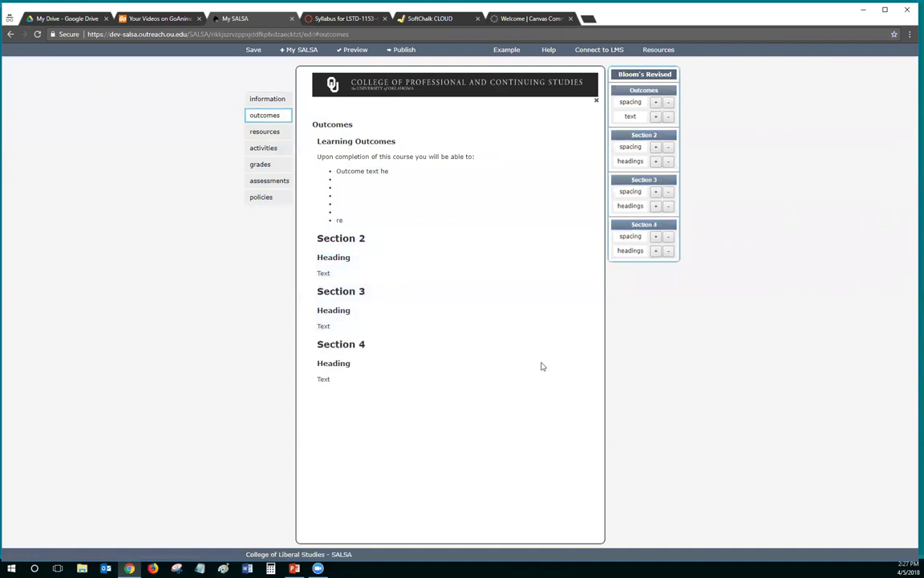
# - On the resources page, enter "ddgndgndgndgn" under Texts and Materials and add Sections 2, 3 and 4
pyautogui.click(256, 132)
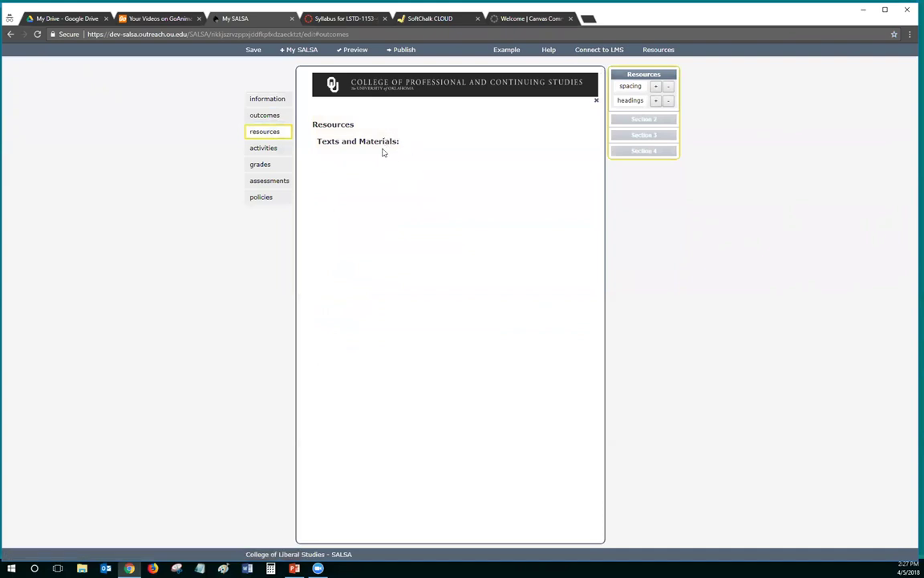
pyautogui.click(357, 157)
pyautogui.write('ddgndgndgndgn')
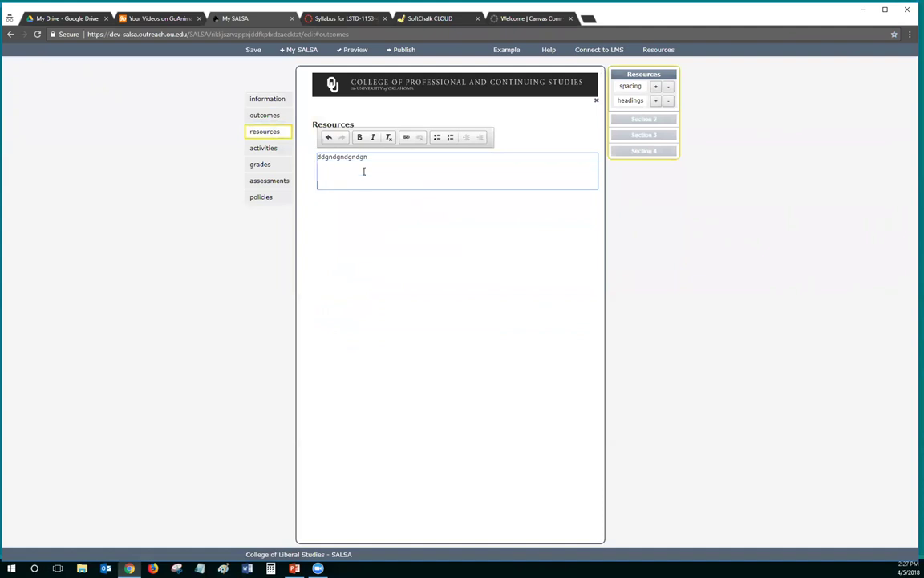
pyautogui.click(651, 120)
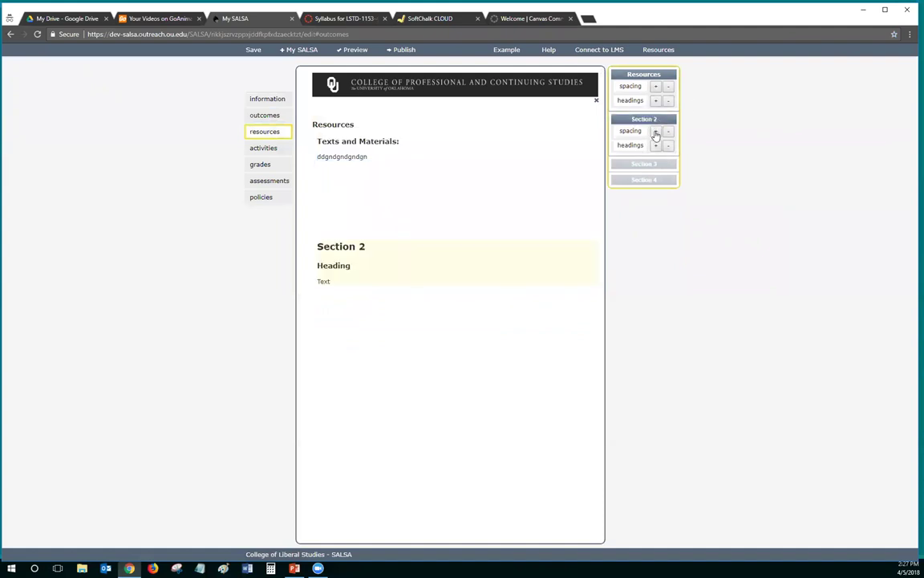
pyautogui.click(646, 168)
pyautogui.click(644, 210)
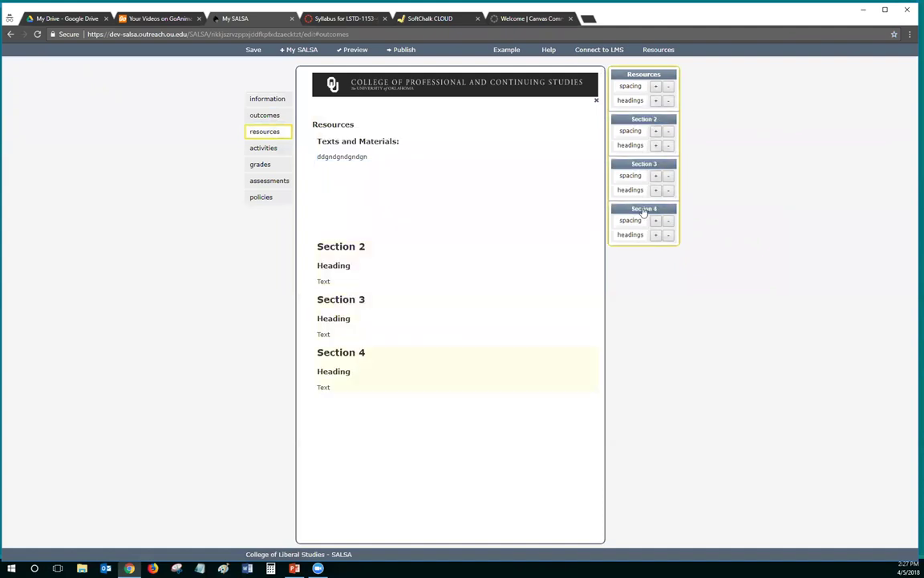
# - On the grades page, set the points of the first item to 25 and the second to 58
pyautogui.click(263, 148)
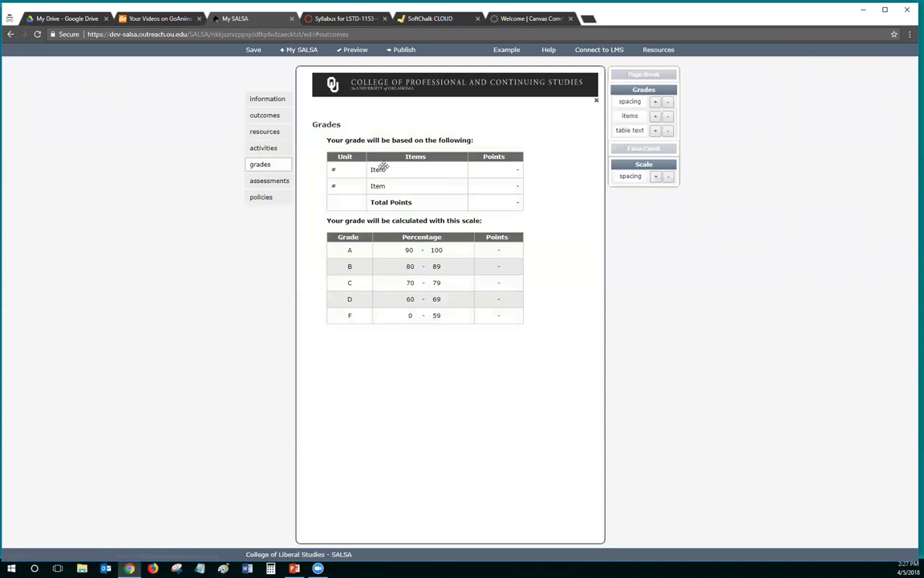
pyautogui.click(383, 168)
pyautogui.click(495, 174)
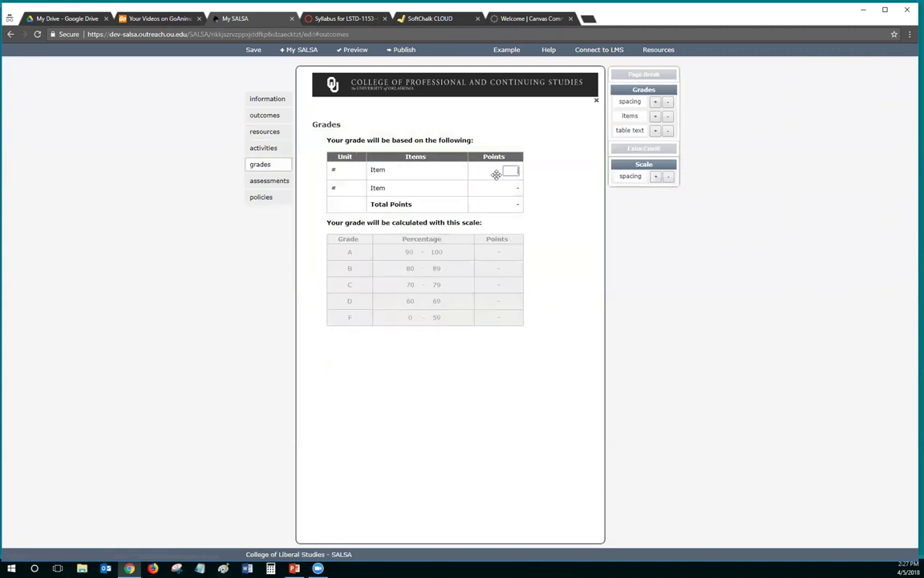
pyautogui.write('25')
pyautogui.click(497, 187)
pyautogui.write('50')
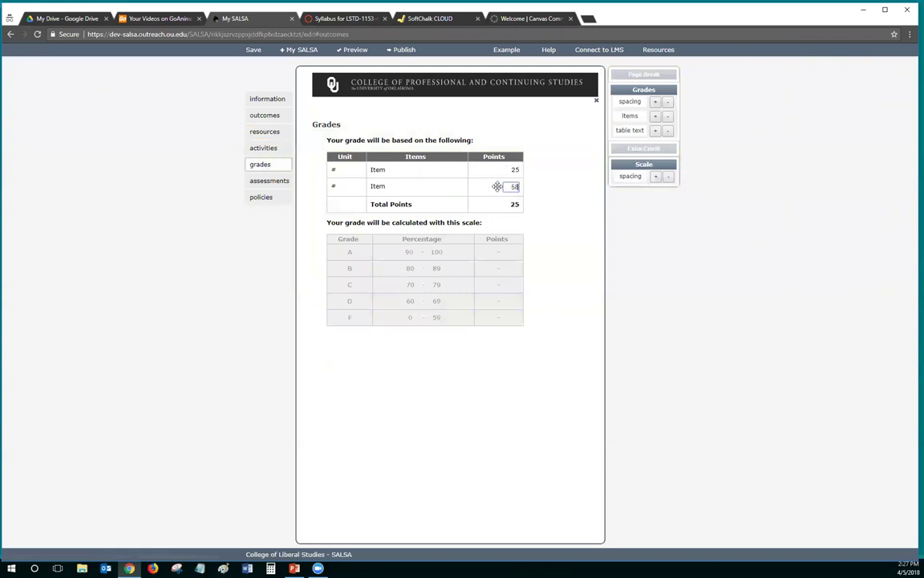
pyautogui.click(540, 205)
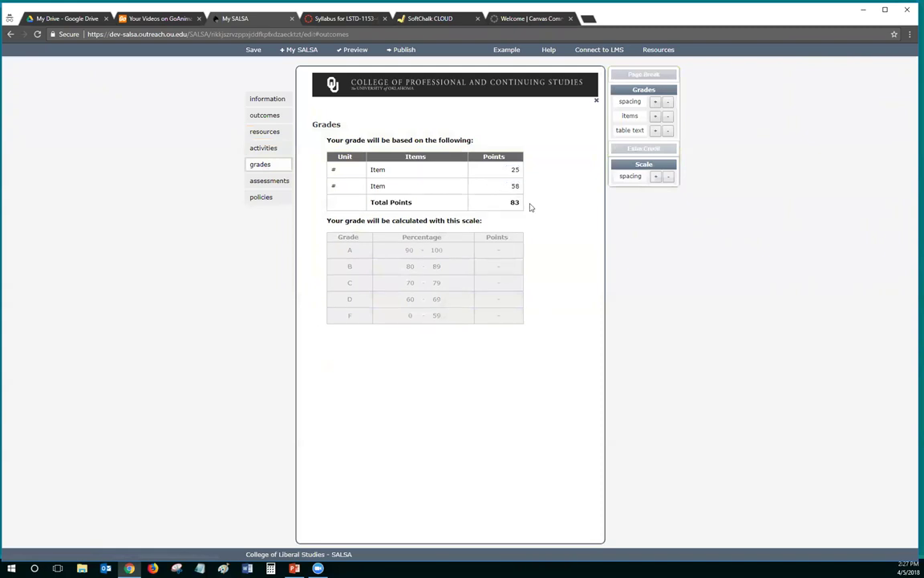
# - Add two more items to the grades table and give them 10 and 100 points
pyautogui.click(654, 117)
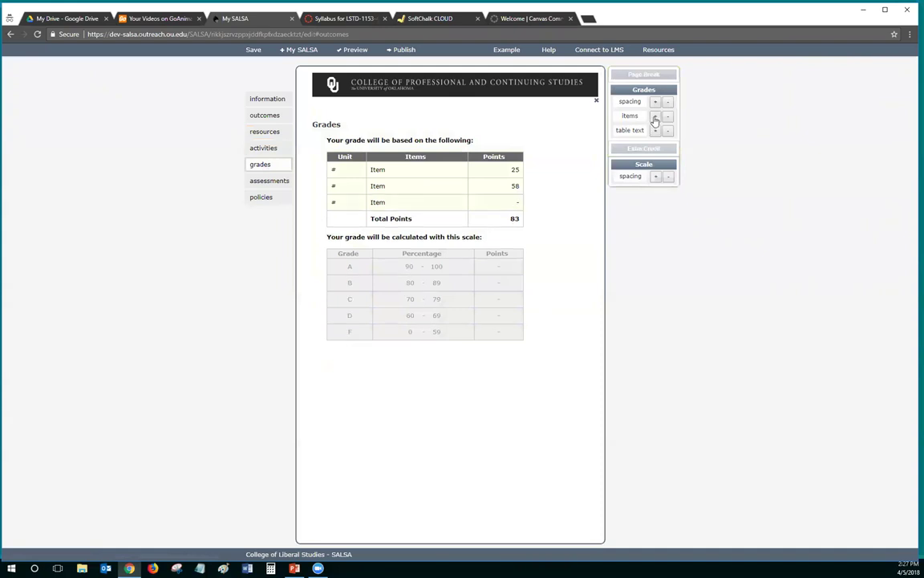
pyautogui.click(655, 117)
pyautogui.click(506, 200)
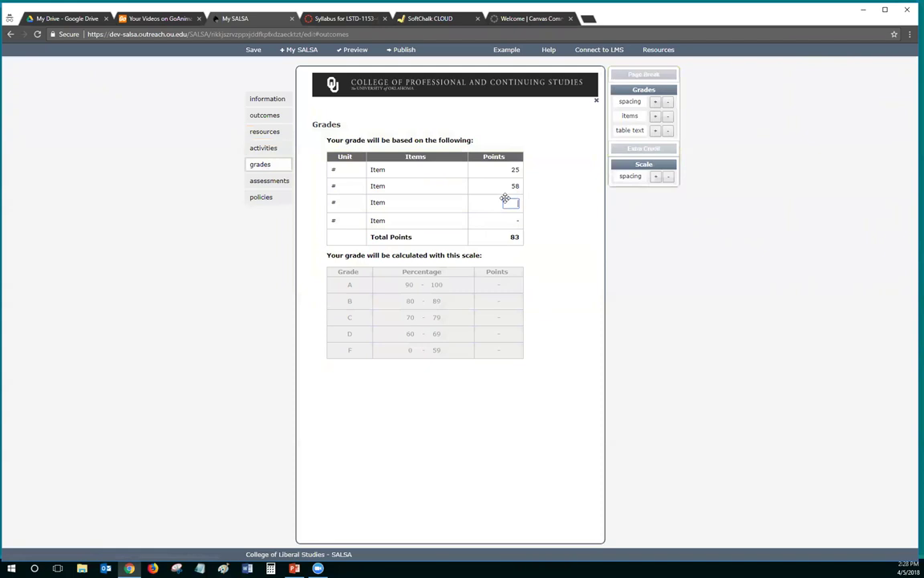
pyautogui.write('10')
pyautogui.press('Return')
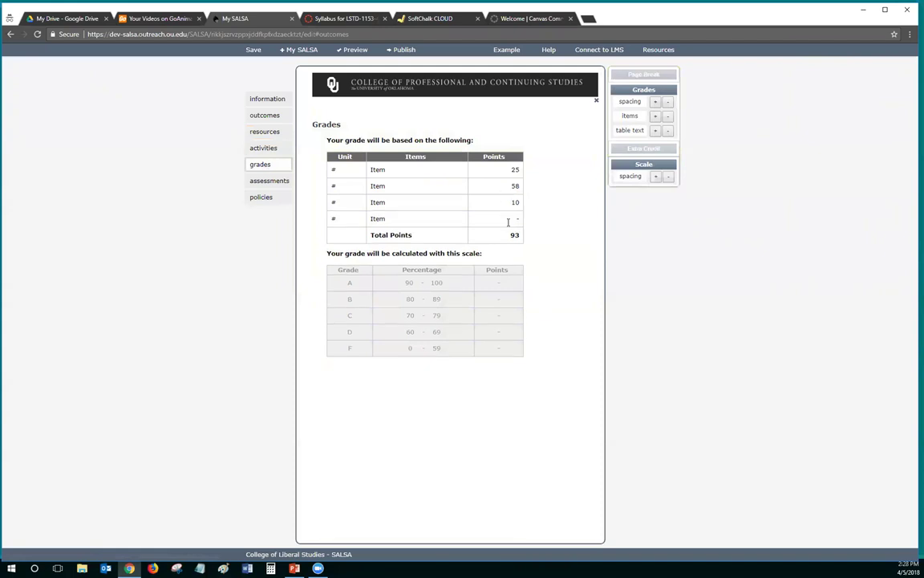
pyautogui.click(508, 220)
pyautogui.write('100')
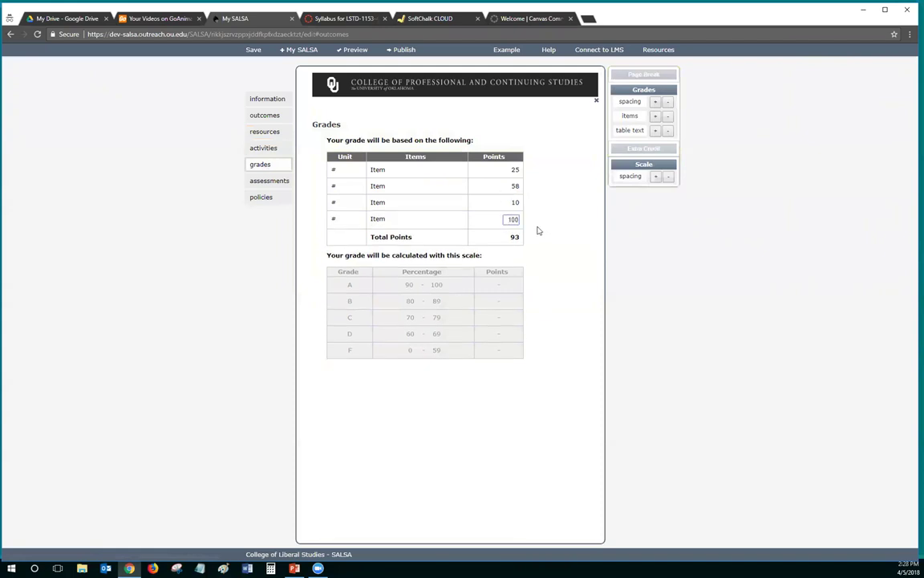
pyautogui.press('Return')
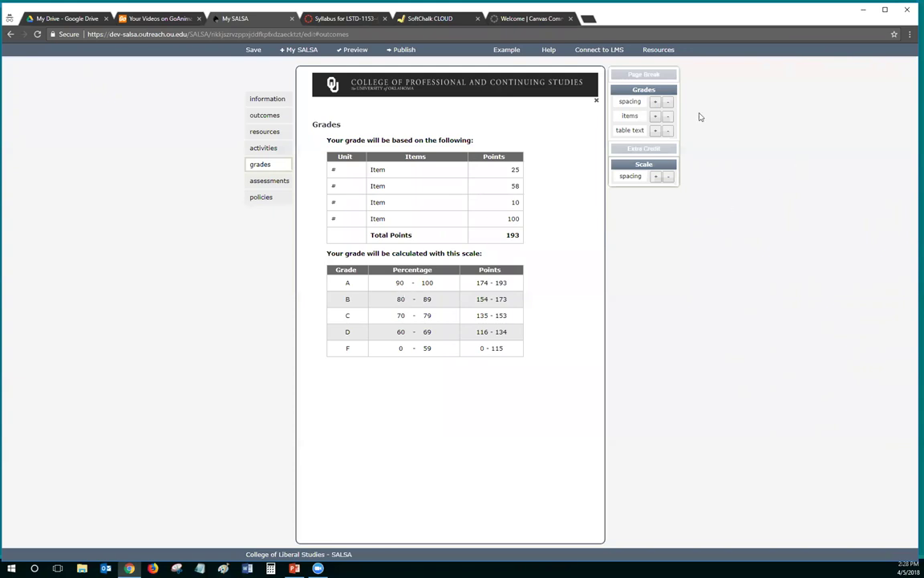
# - Remove the last grade item, then add three new items worth 122, 1000 and 1414 points
pyautogui.click(666, 117)
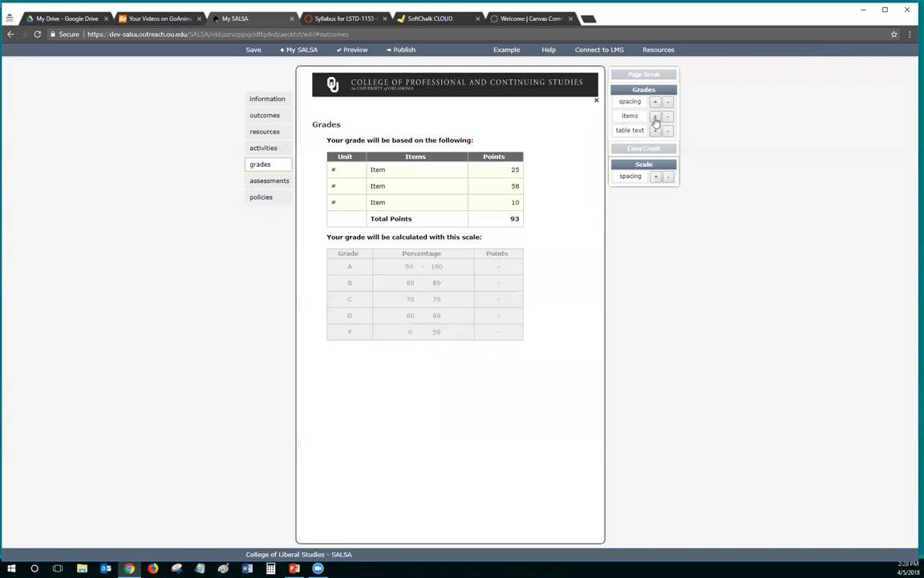
pyautogui.tripleClick(656, 118)
pyautogui.click(510, 217)
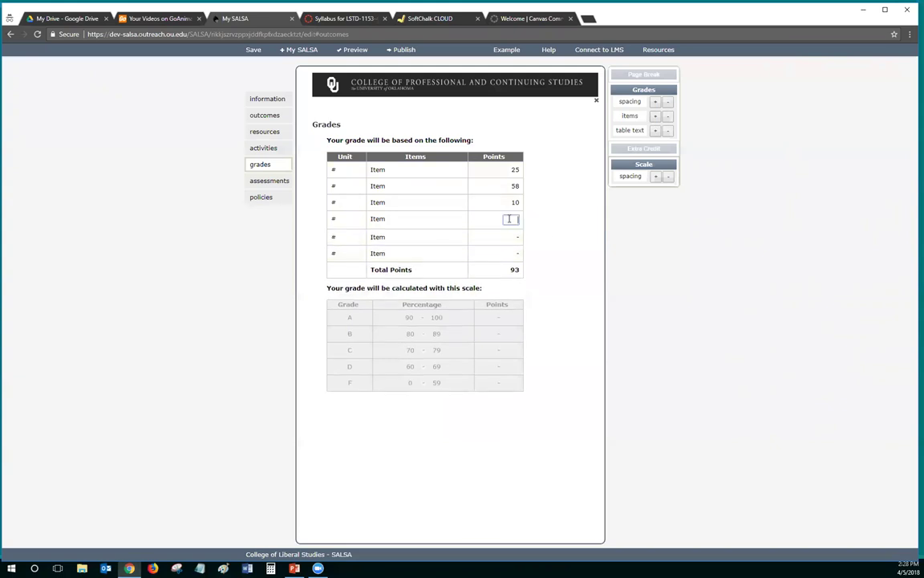
pyautogui.write('122')
pyautogui.click(512, 234)
pyautogui.write('1000')
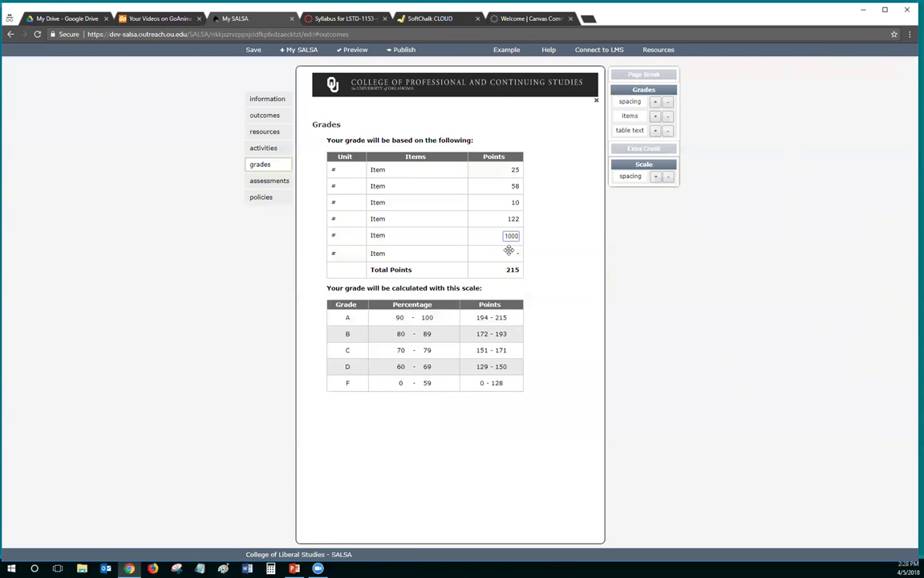
pyautogui.click(511, 251)
pyautogui.write('1414')
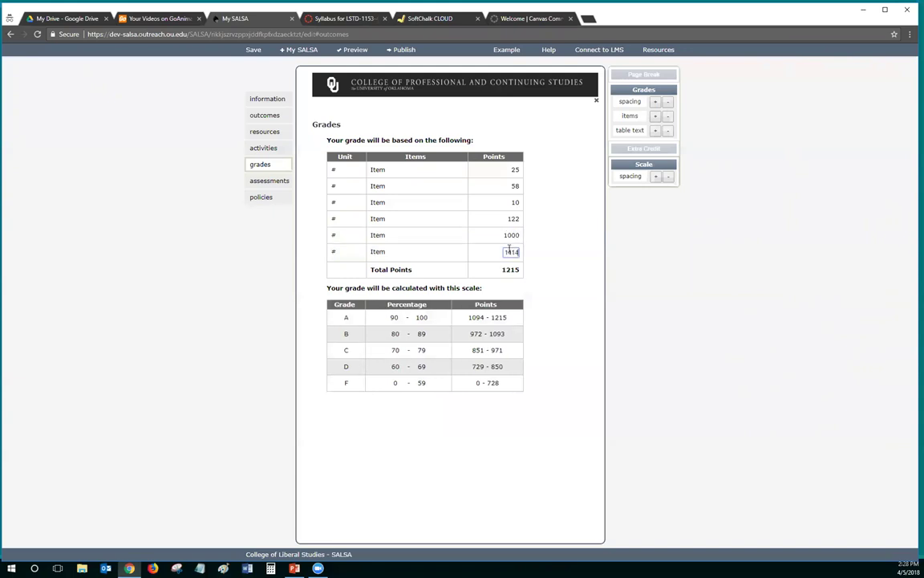
pyautogui.click(560, 293)
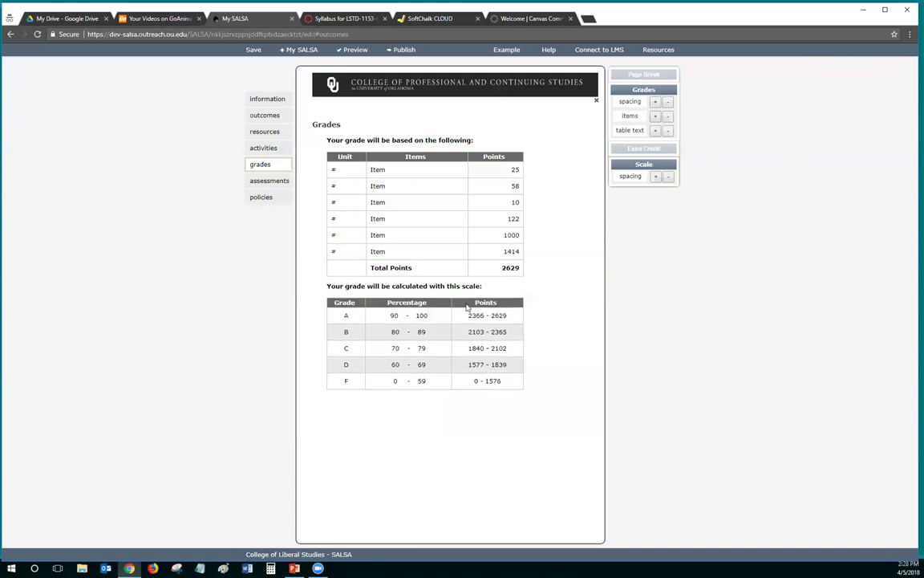
# - View the assessments page with its Learning Outcomes table, followed by the policies page of the template
pyautogui.click(258, 185)
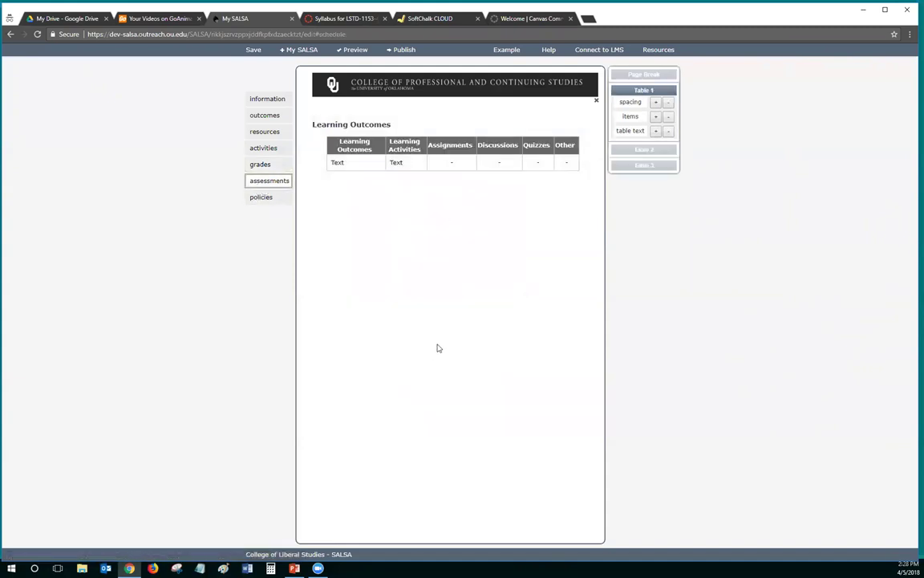
pyautogui.click(262, 196)
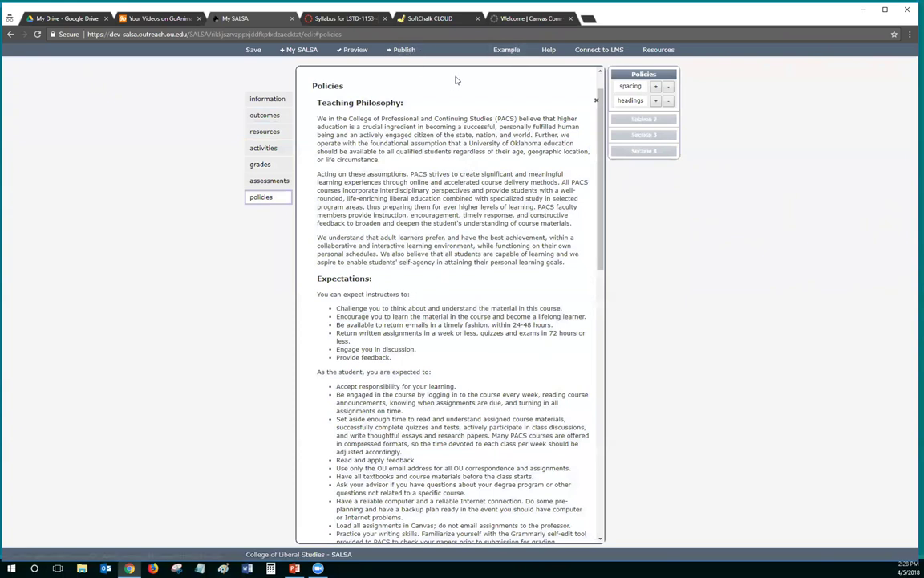
# - Connect the syllabus template to Canvas, authorize DEV-SALSA's access to the account, and select the personal test course as the target
pyautogui.click(590, 55)
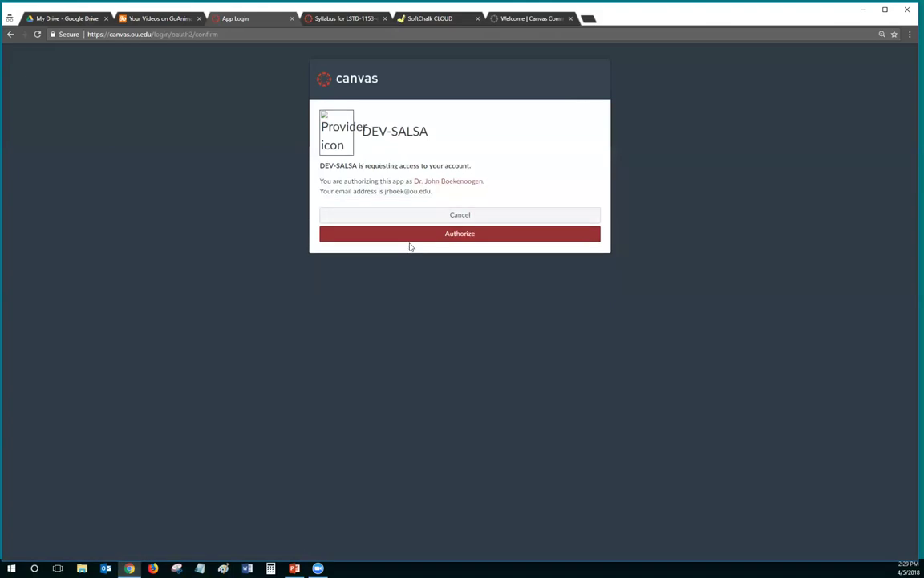
pyautogui.click(418, 233)
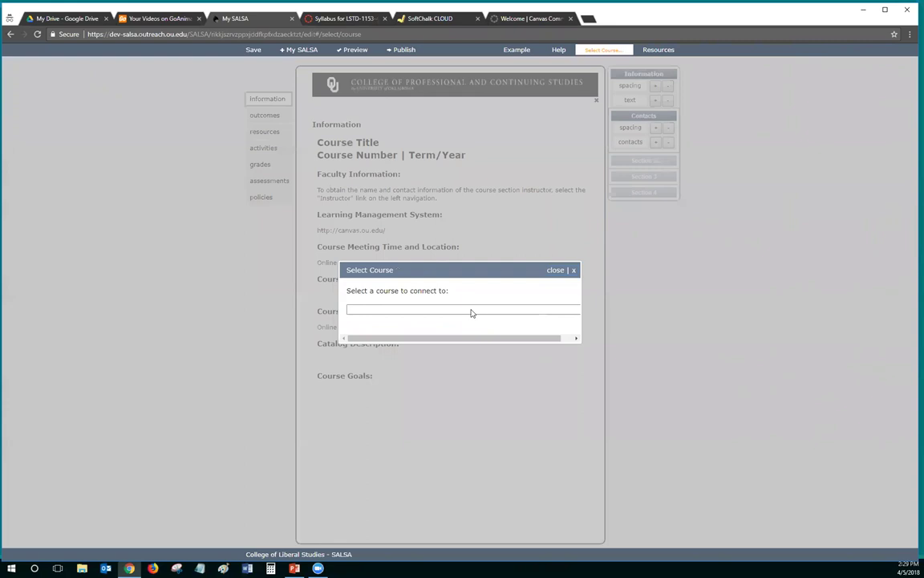
pyautogui.click(472, 311)
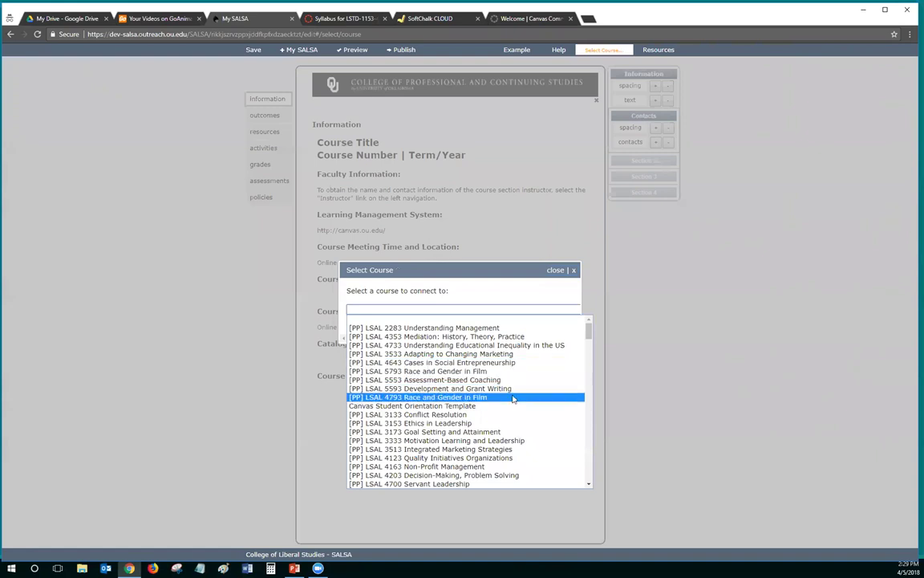
pyautogui.scroll(-3, 489, 353)
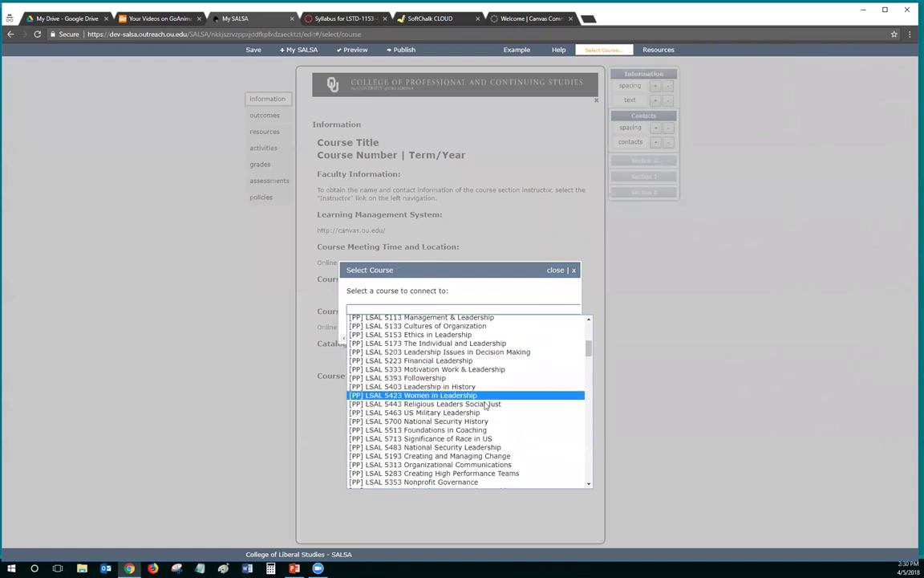
pyautogui.scroll(-1, 475, 385)
pyautogui.scroll(-5, 473, 385)
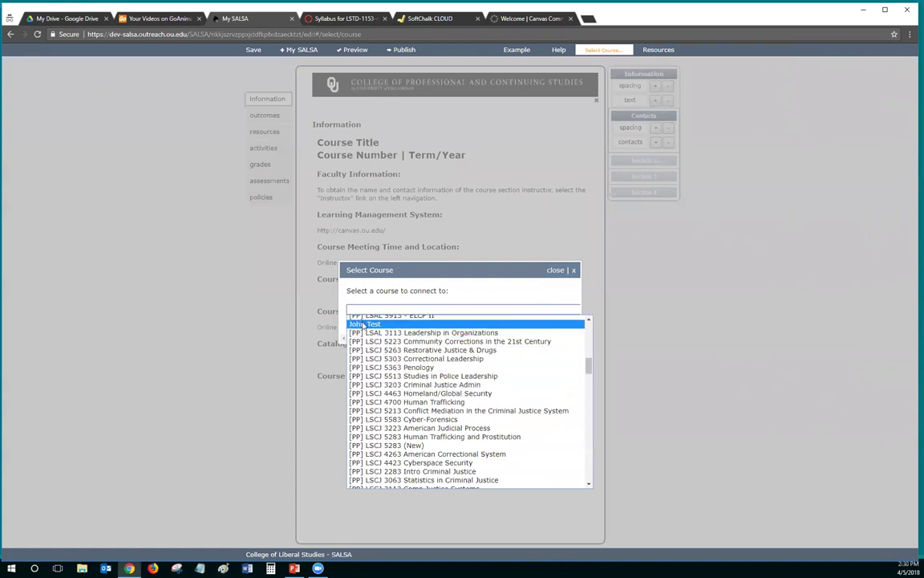
pyautogui.click(365, 325)
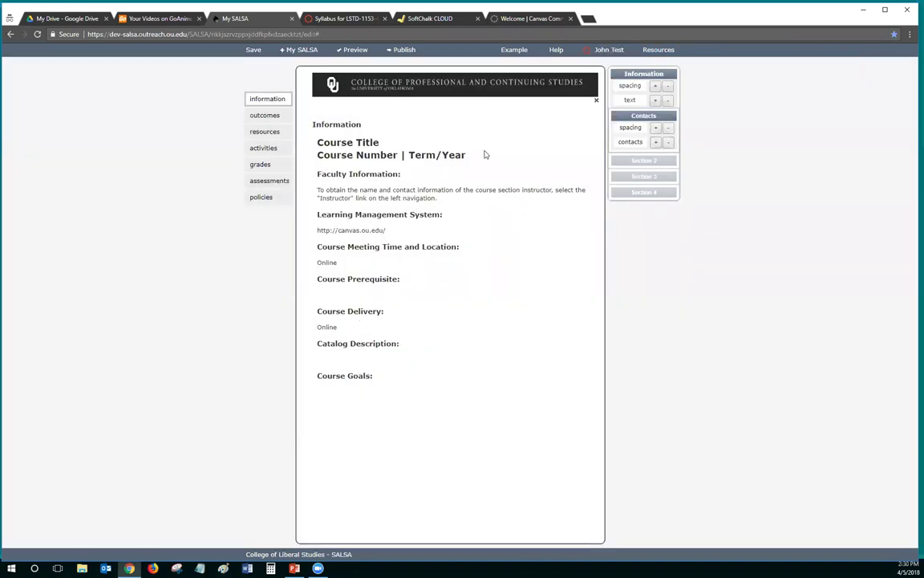
# - Save the syllabus and publish it to the connected Canvas course
pyautogui.click(254, 51)
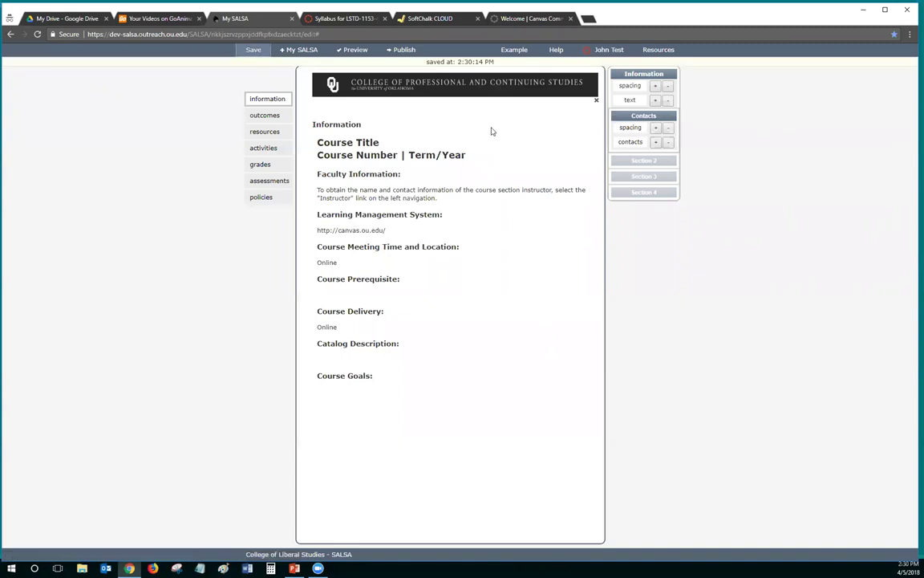
pyautogui.click(404, 50)
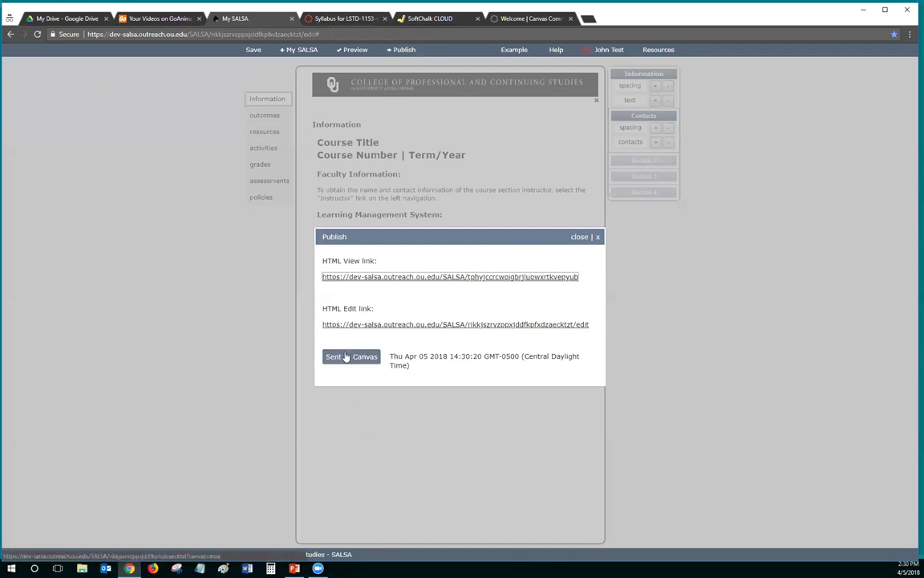
# - Switch to Canvas and open the Syllabus page of the personal test course from the dashboard
pyautogui.click(321, 17)
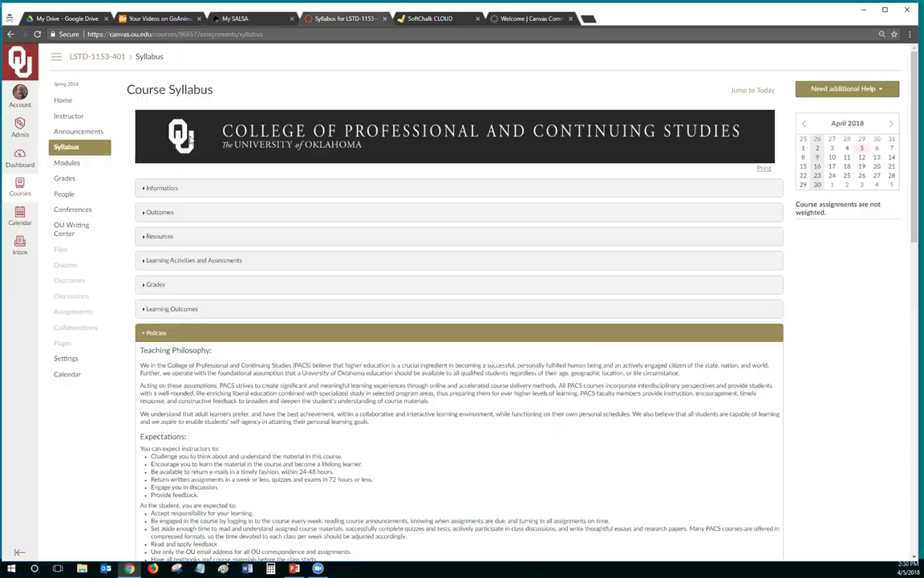
pyautogui.click(21, 157)
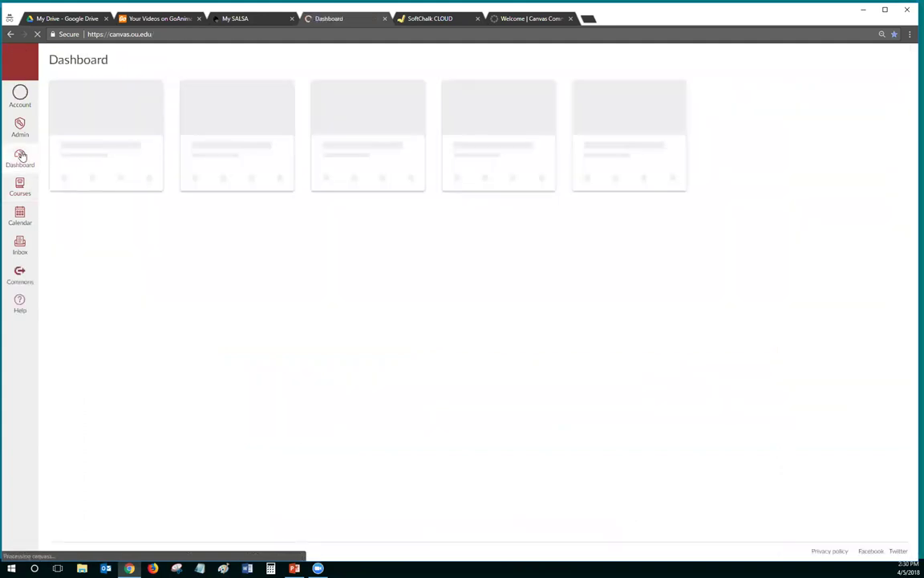
pyautogui.click(199, 155)
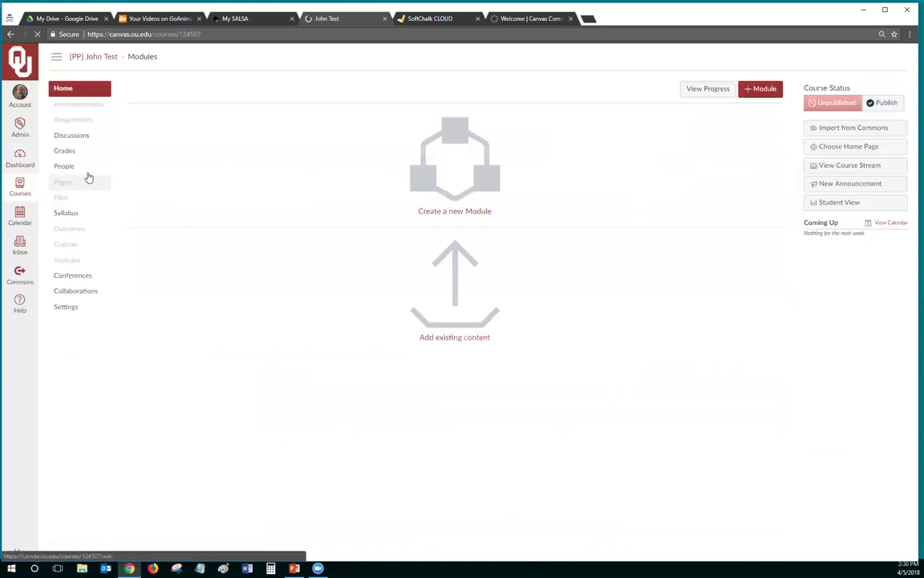
pyautogui.click(64, 198)
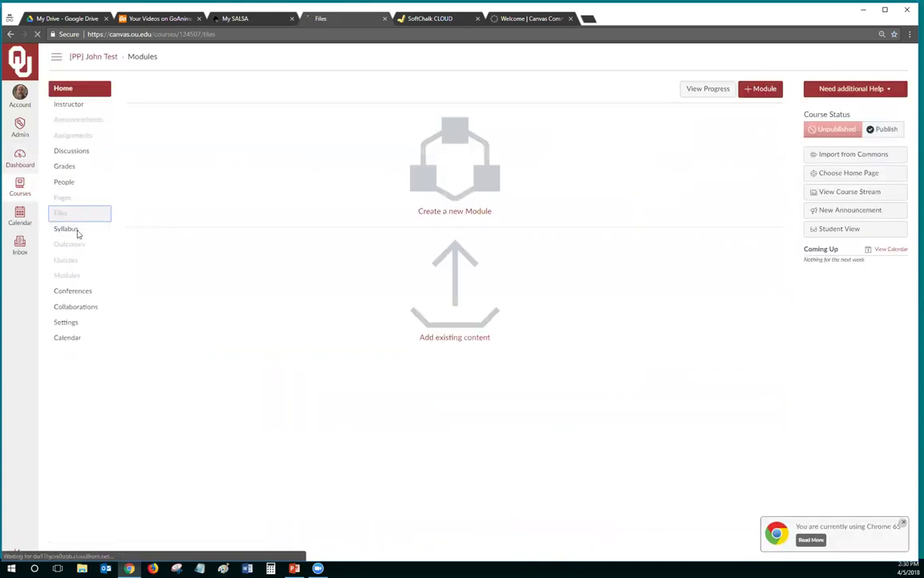
pyautogui.click(65, 187)
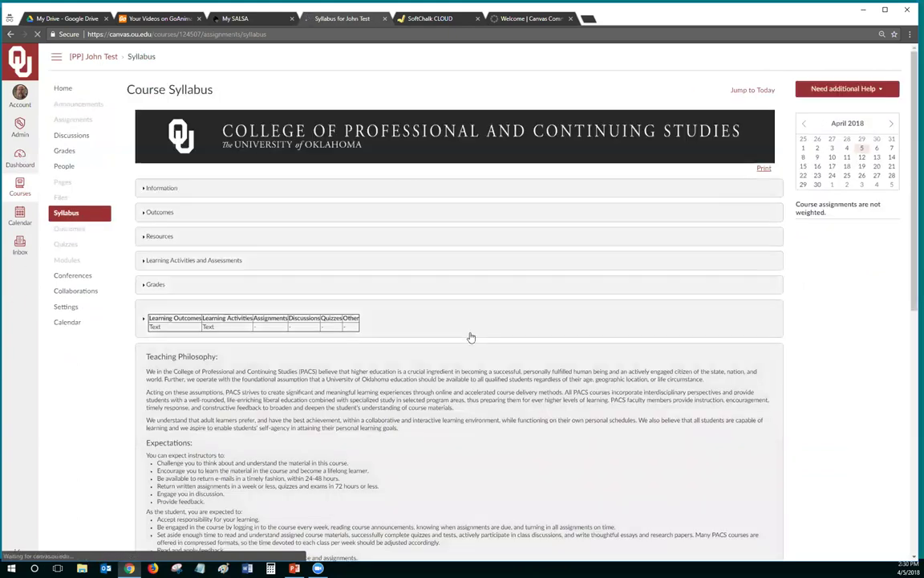
# - Examine the published syllabus, from its collapsed sections and Learning Outcomes table through the full policies text
pyautogui.scroll(-2, 475, 290)
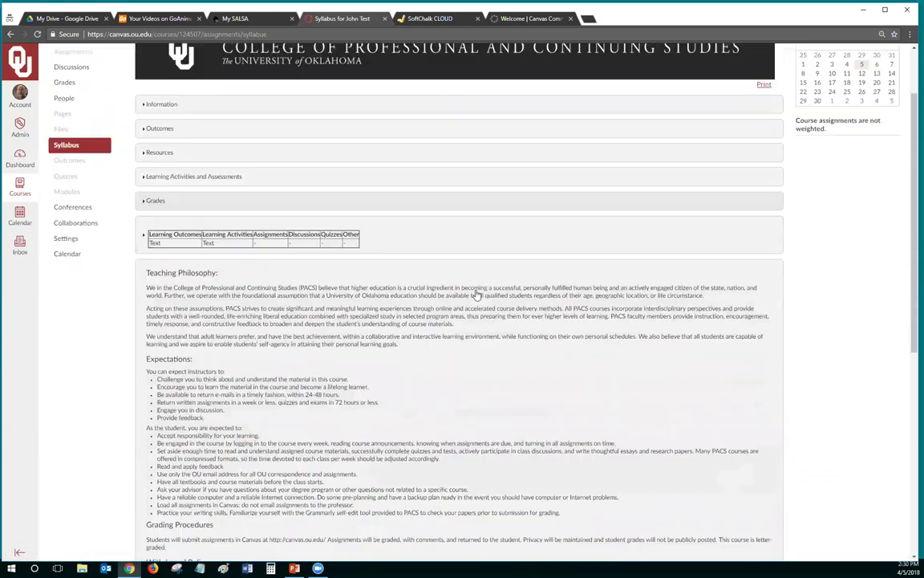
pyautogui.scroll(-3, 476, 296)
pyautogui.scroll(4, 433, 361)
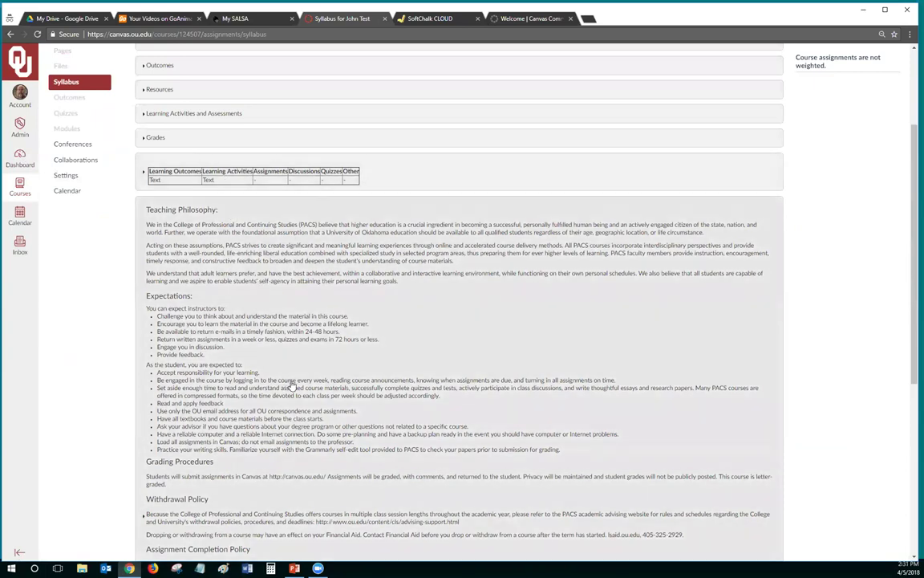
pyautogui.scroll(3, 263, 350)
pyautogui.scroll(-6, 294, 385)
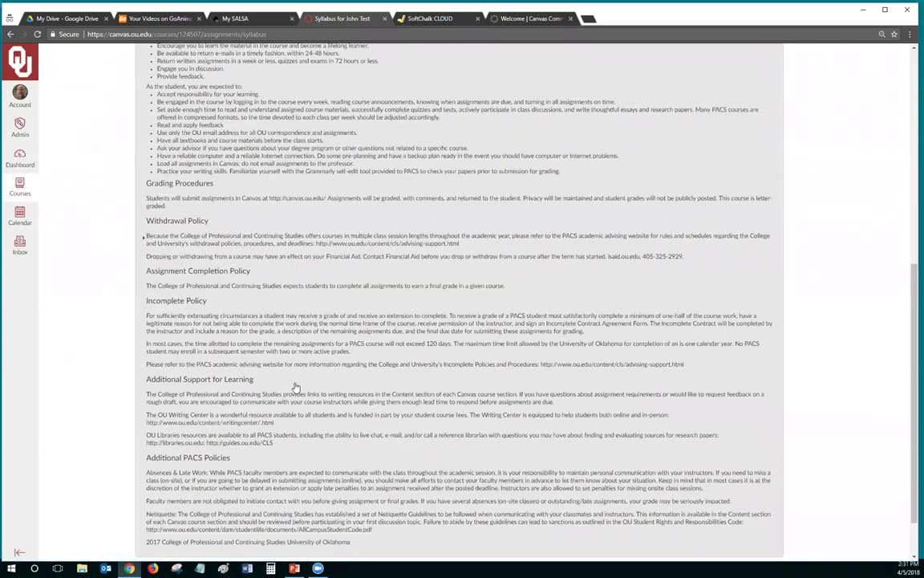
pyautogui.scroll(4, 296, 387)
pyautogui.scroll(4, 295, 385)
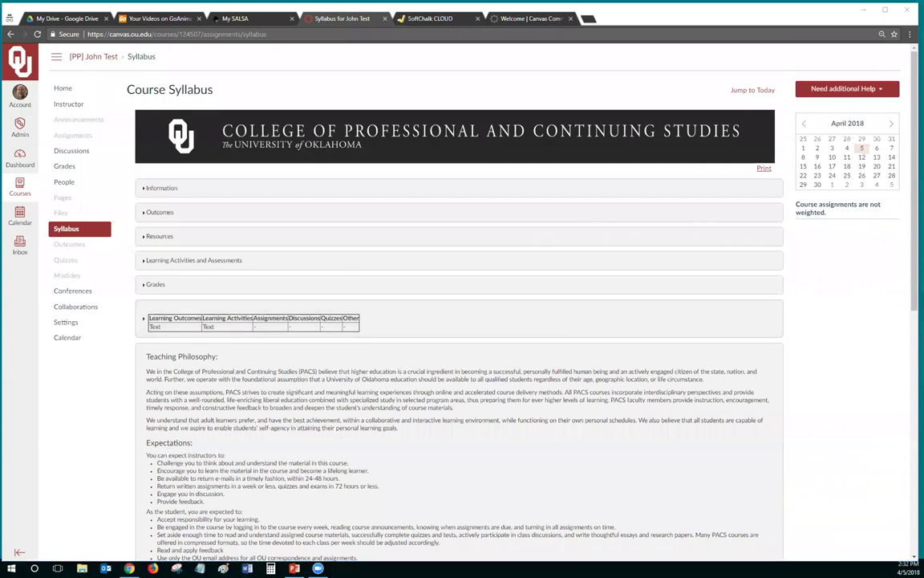
# - In a new browser window, open the PACS Faculty Dashboard and launch the Syllabus Tracker from its Course Tools
pyautogui.hotkey('ctrl', 'n')
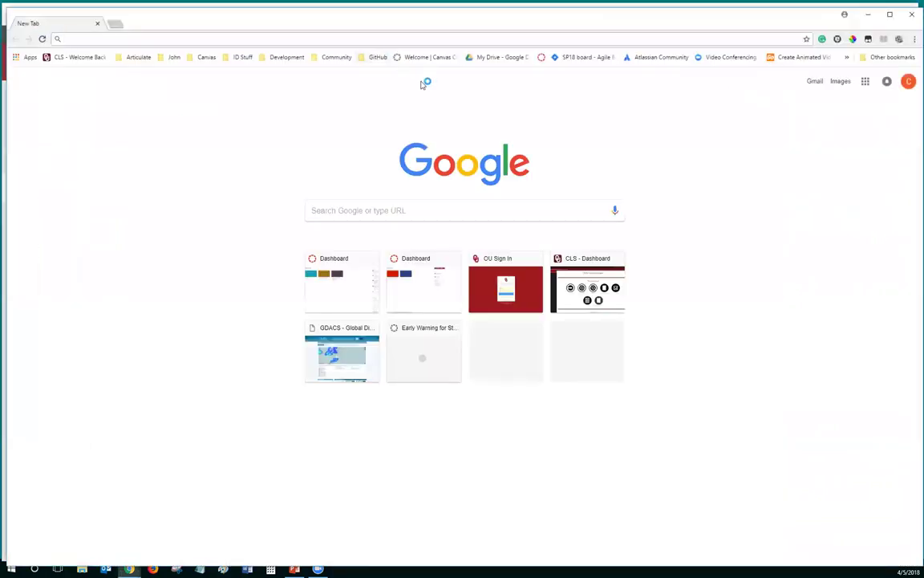
pyautogui.click(568, 265)
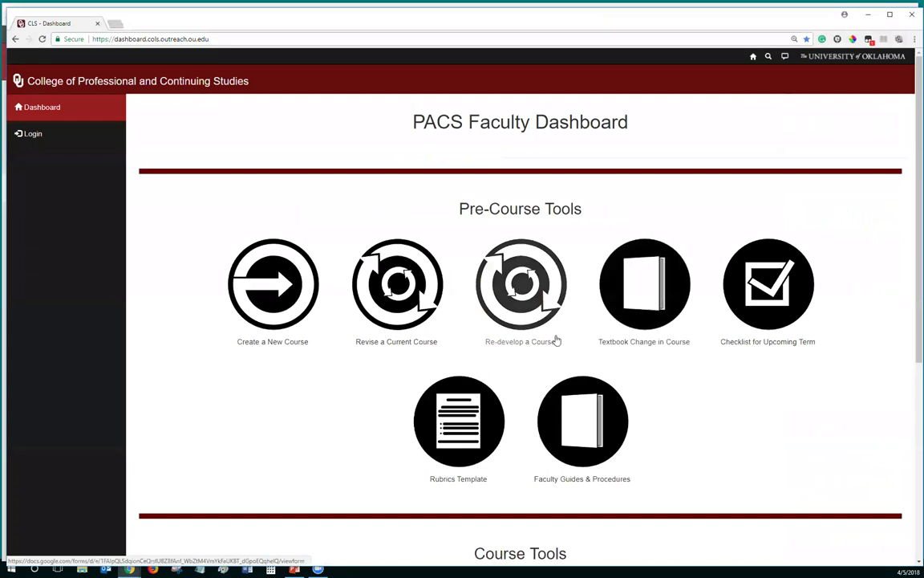
pyautogui.scroll(-3, 591, 412)
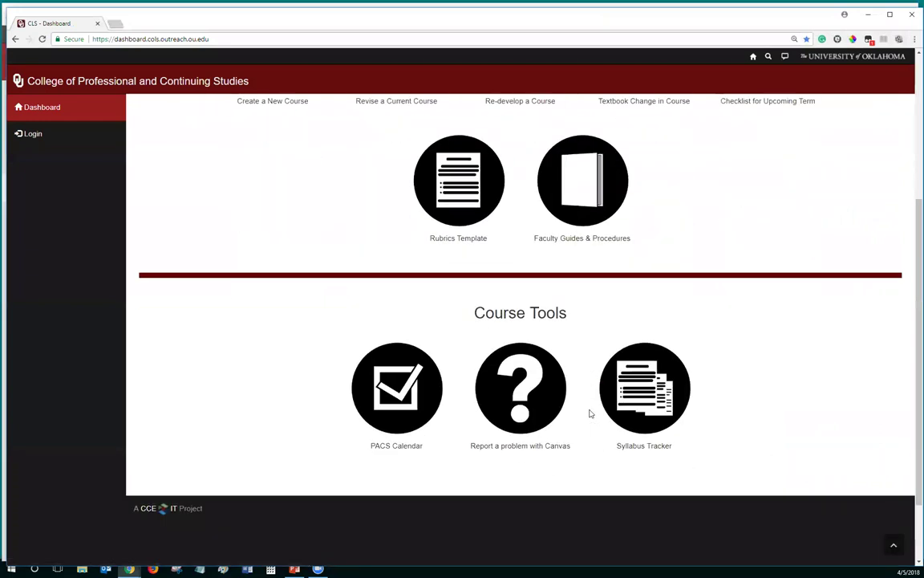
pyautogui.click(634, 385)
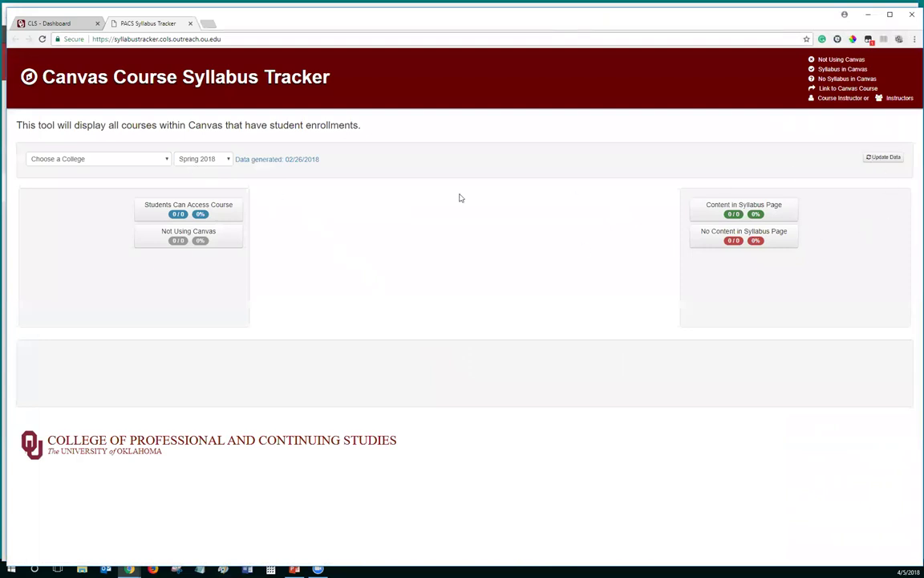
# - Retrieve all Spring 2018 courses for All Colleges in the Syllabus Tracker
pyautogui.click(152, 159)
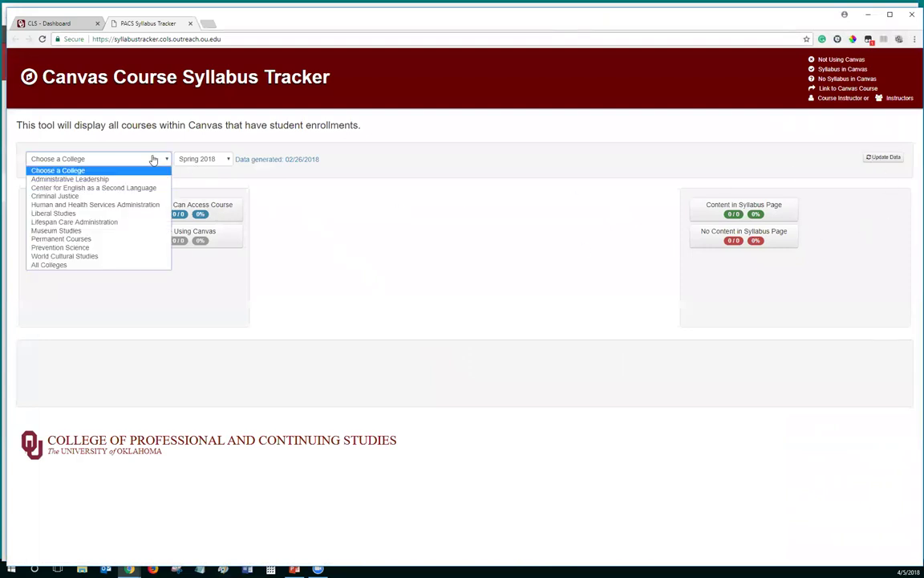
pyautogui.click(96, 273)
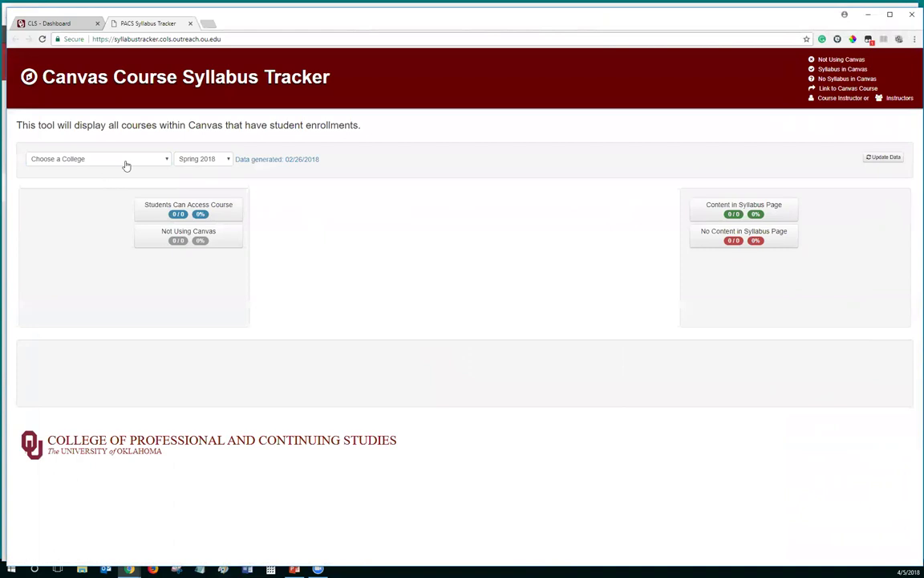
pyautogui.click(126, 162)
pyautogui.click(80, 264)
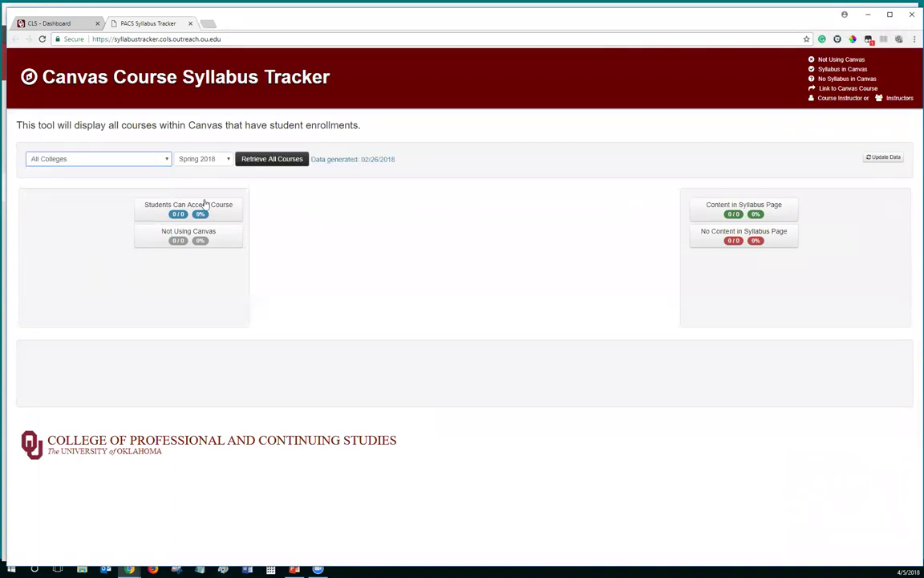
pyautogui.click(263, 161)
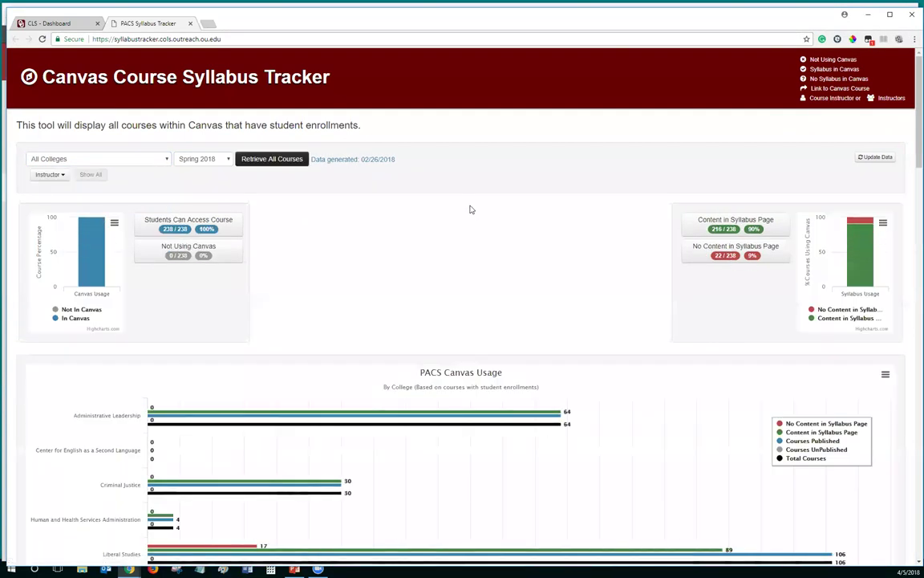
# - Examine the Canvas and syllabus usage charts by college, followed by the course lists down to Liberal Studies
pyautogui.scroll(-3, 437, 210)
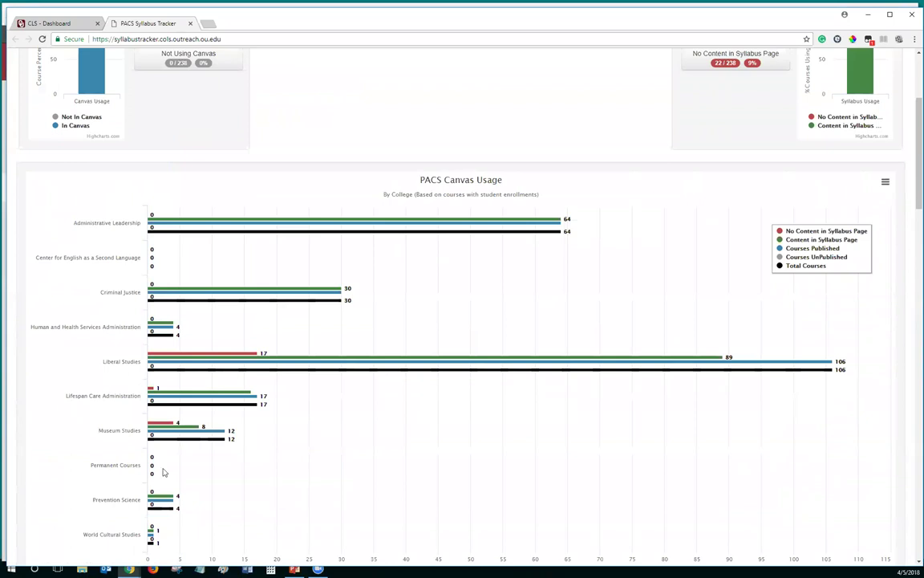
pyautogui.scroll(1, 775, 237)
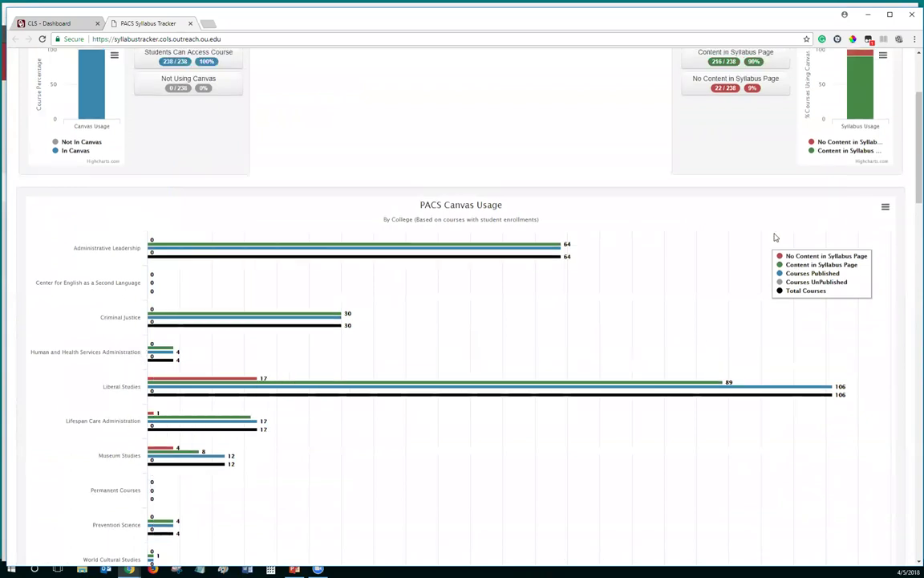
pyautogui.scroll(1, 775, 238)
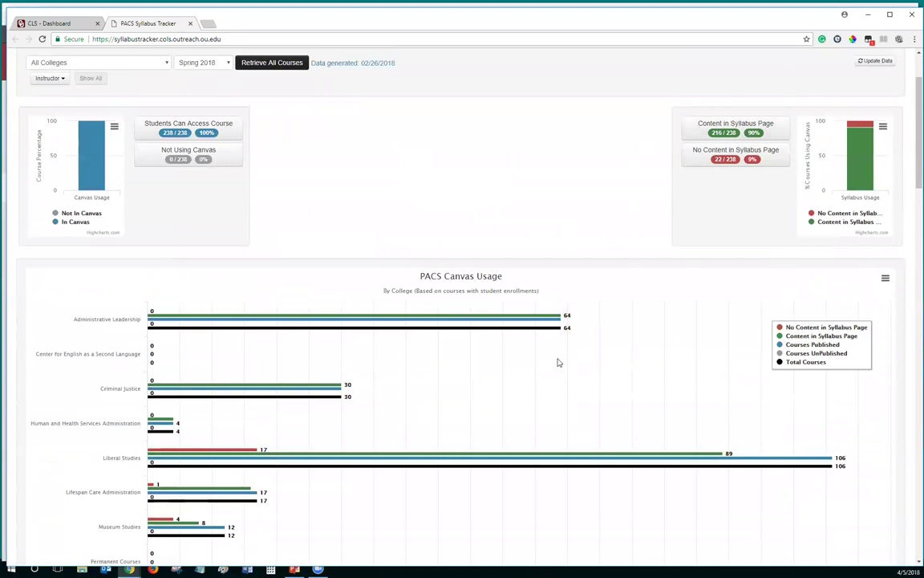
pyautogui.scroll(-3, 555, 357)
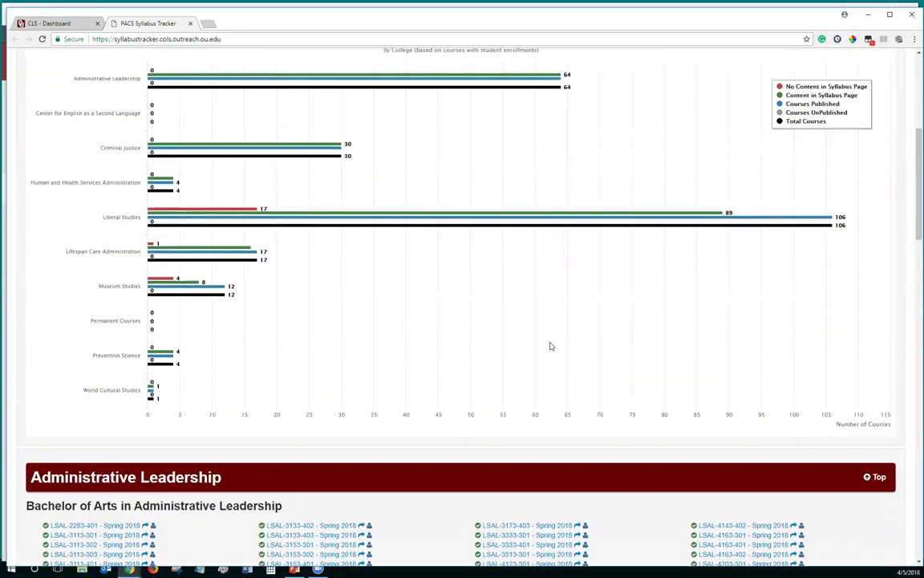
pyautogui.scroll(-4, 550, 347)
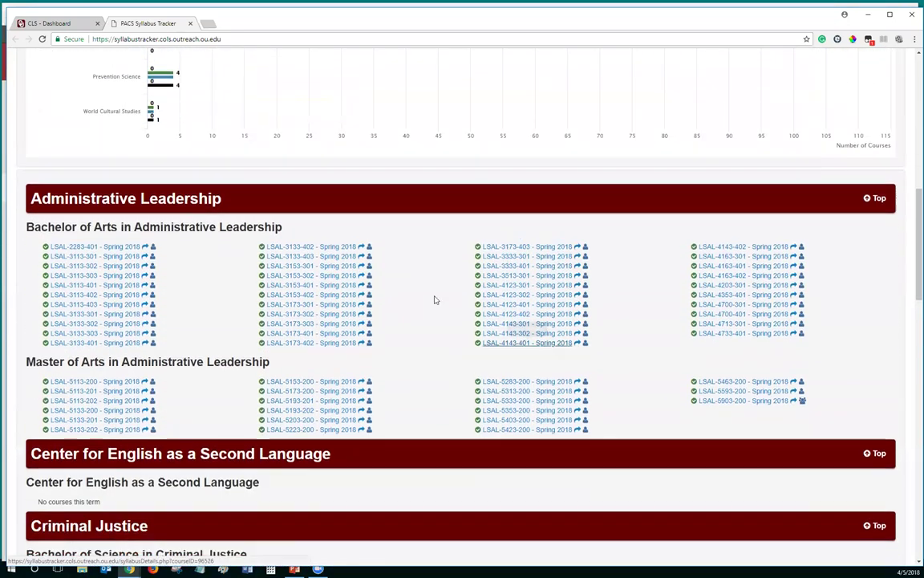
pyautogui.scroll(-1, 310, 365)
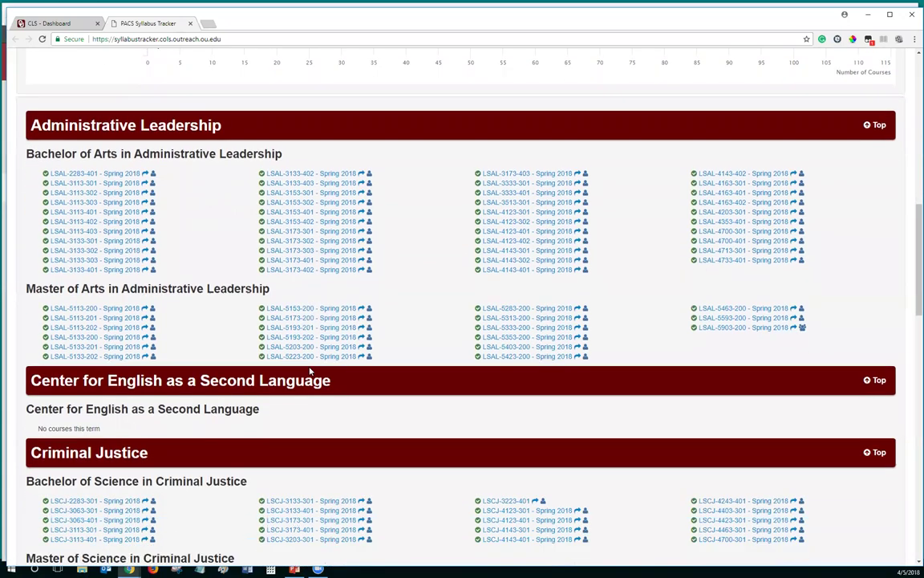
pyautogui.scroll(-3, 310, 369)
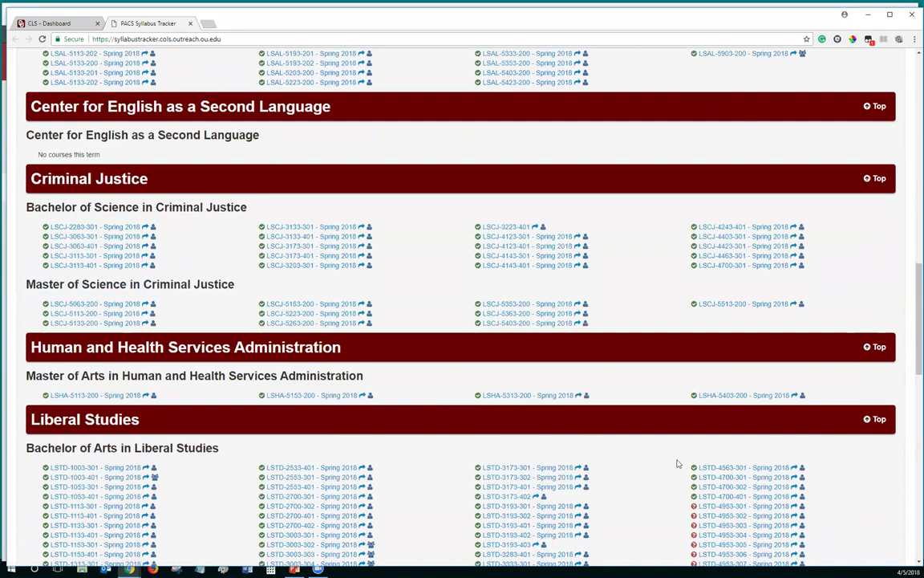
pyautogui.scroll(-1, 256, 454)
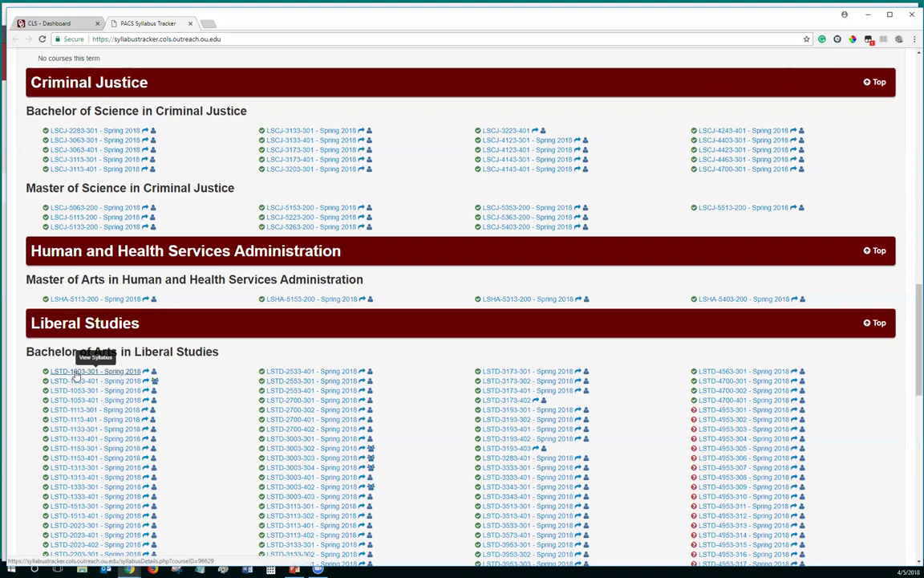
# - View the syllabus of LSTD-1003-301 - Spring 2018 and look through its print preview
pyautogui.click(77, 372)
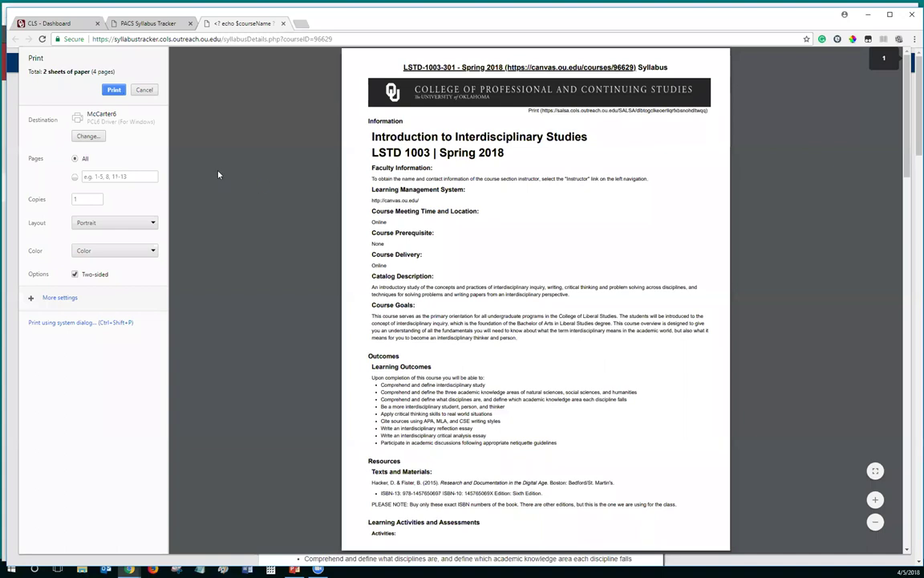
pyautogui.scroll(-20, 523, 184)
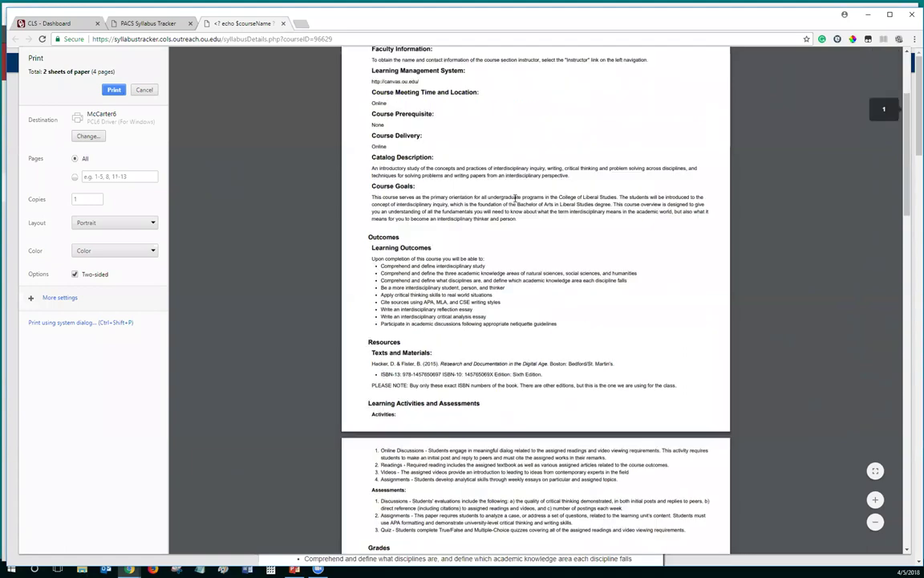
# - Look through the rest of the syllabus print preview, close the syllabus page, and minimize the Syllabus Tracker window
pyautogui.scroll(20, 513, 203)
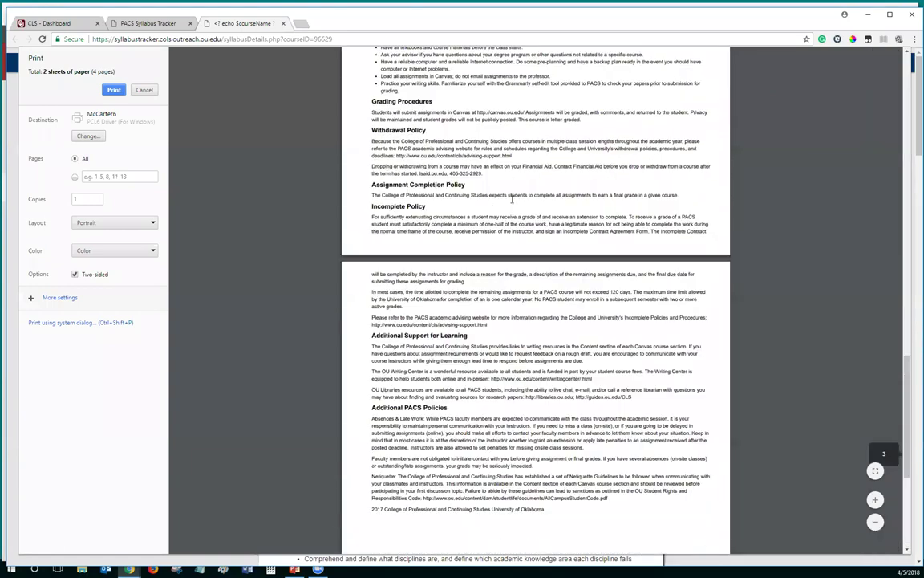
pyautogui.click(282, 23)
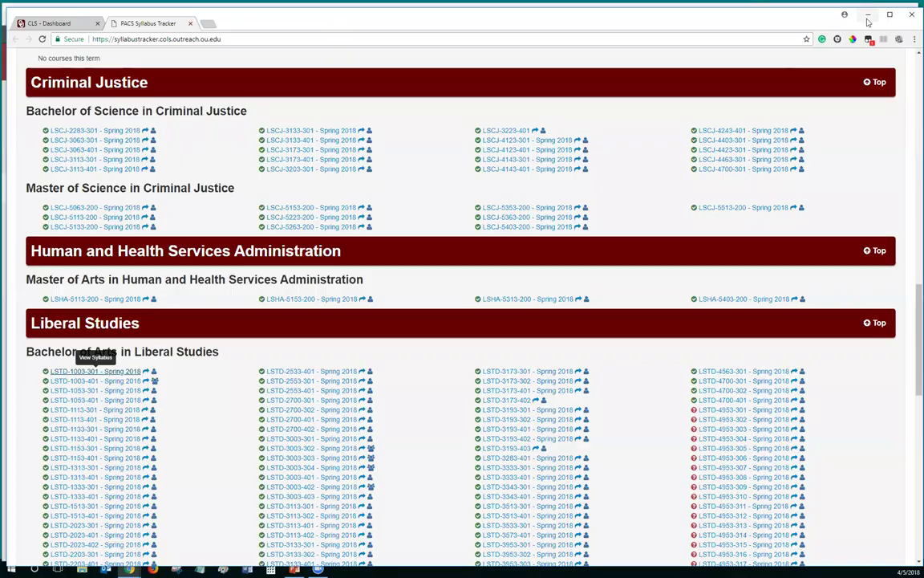
pyautogui.click(868, 19)
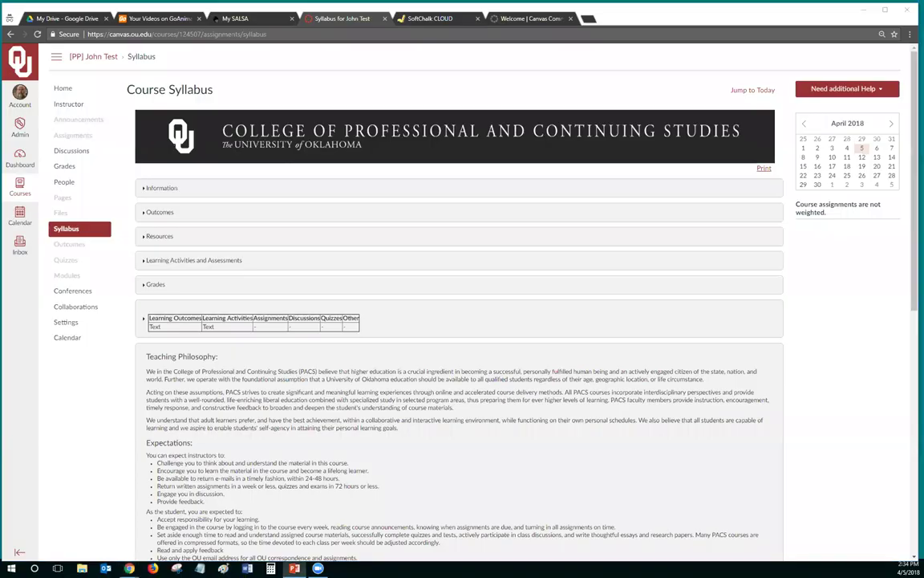
# - Switch to the PowerPoint slide show and advance from the Plug-ins to LMS slide to the Web based slide
pyautogui.hotkey('alt', 'Tab')
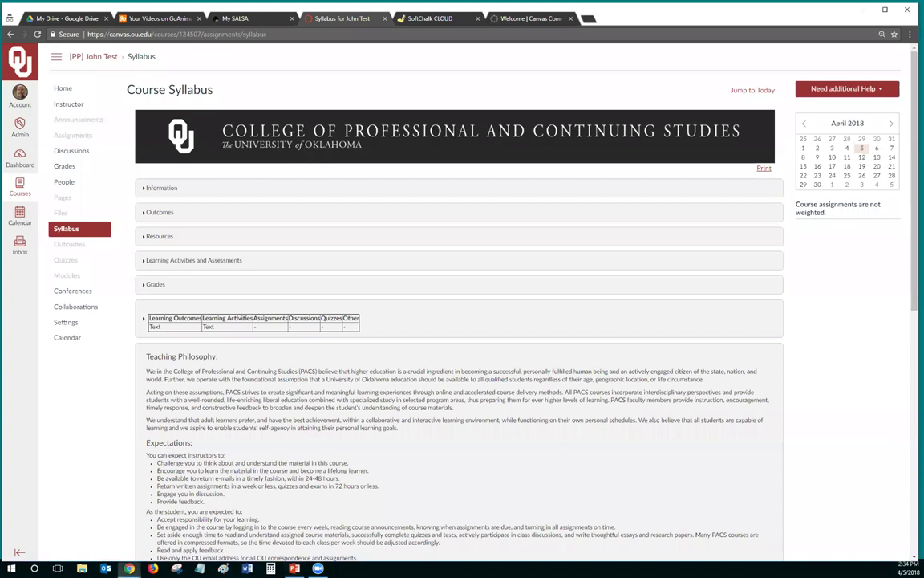
pyautogui.hotkey('alt', 'Tab')
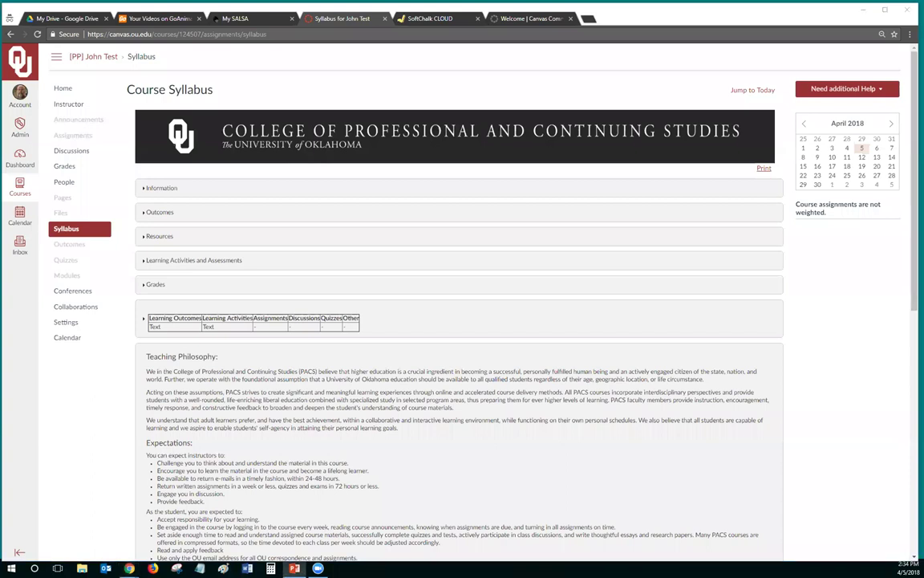
pyautogui.hotkey('alt', 'Tab')
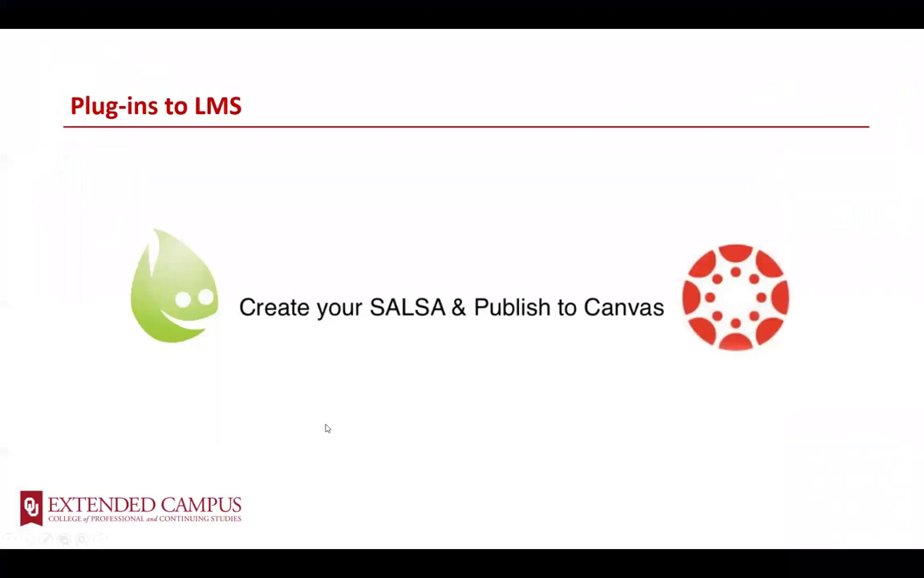
pyautogui.click(342, 417)
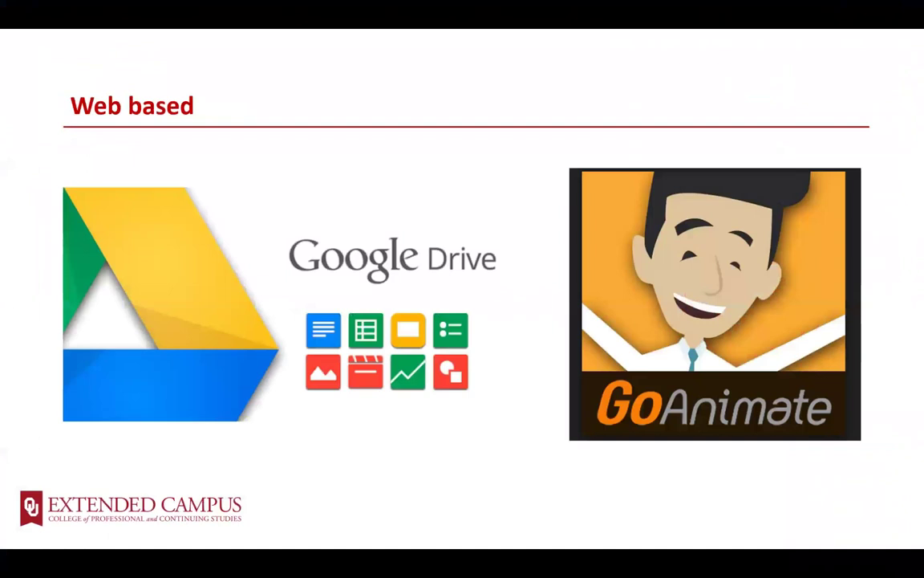
# - Switch back to the Chrome window with Canvas and open the [Test] AT Snow Day course from the Dashboard
pyautogui.hotkey('alt', 'Tab')
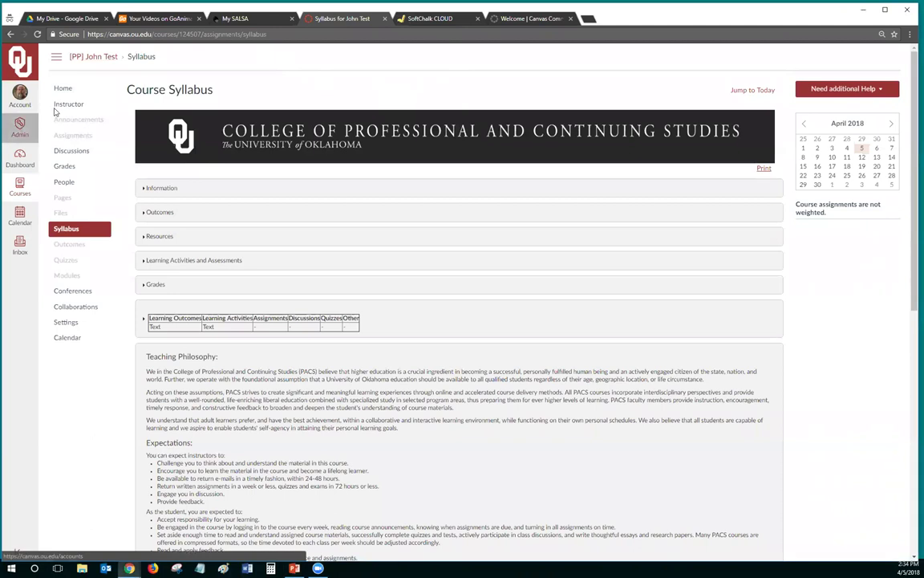
pyautogui.click(20, 127)
pyautogui.click(21, 164)
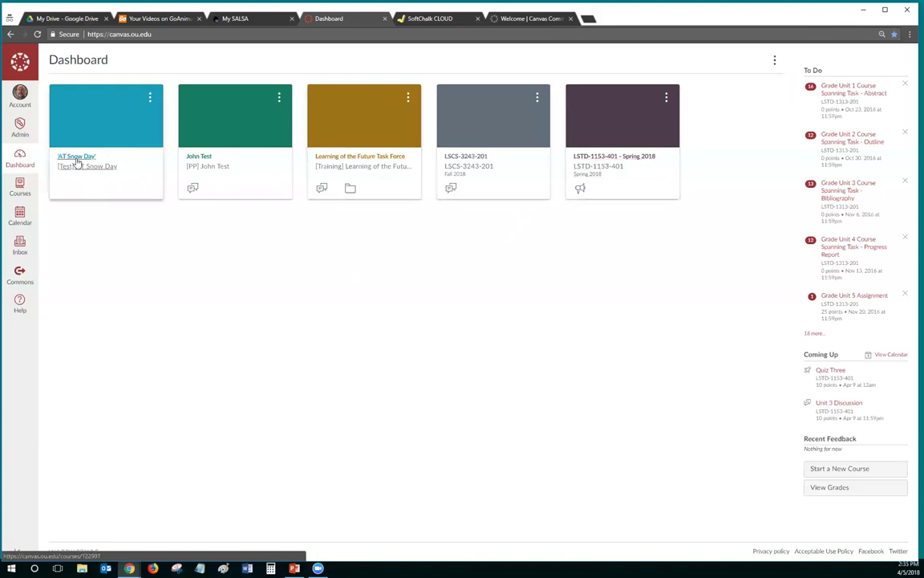
pyautogui.click(108, 166)
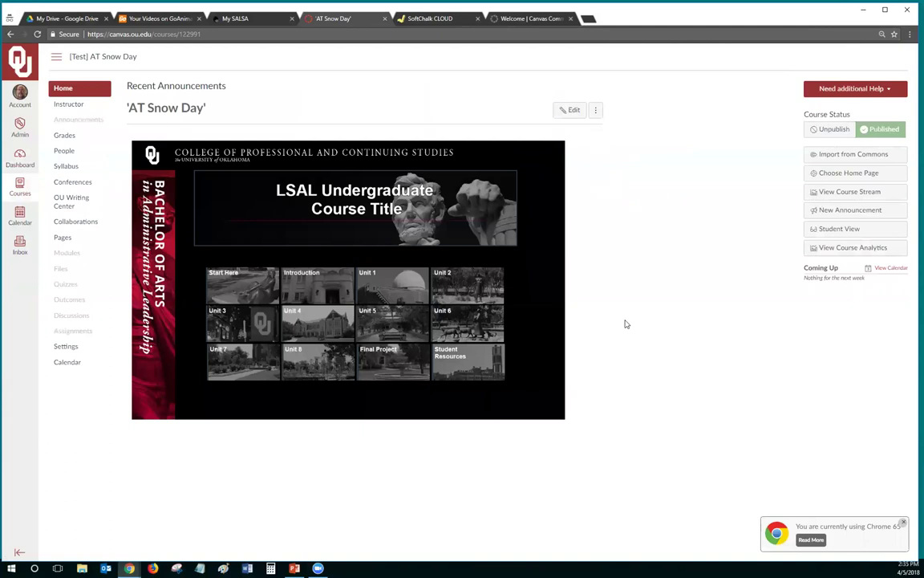
# - In Google Drive, browse through Canvas, Programs, LSAL and Commons to view the images in the Buttons folder
pyautogui.click(67, 16)
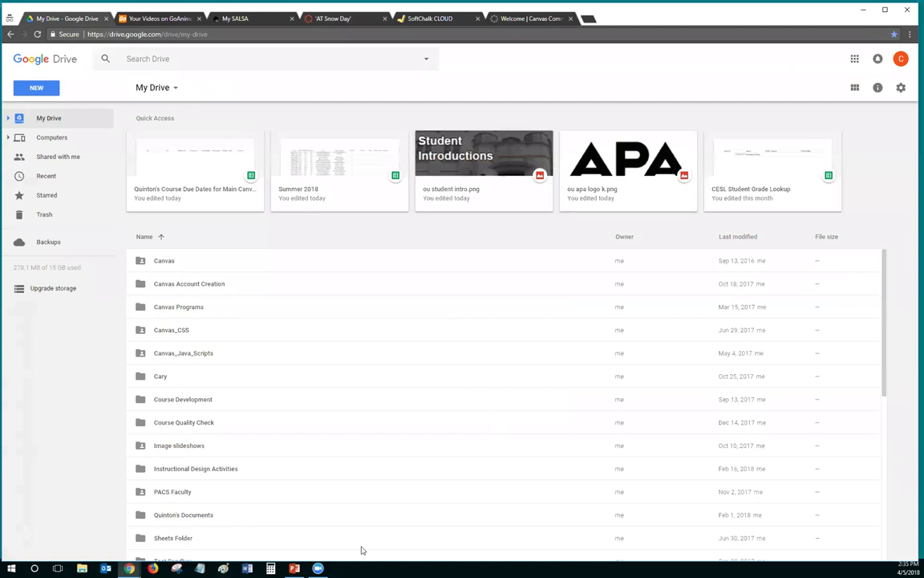
pyautogui.doubleClick(163, 265)
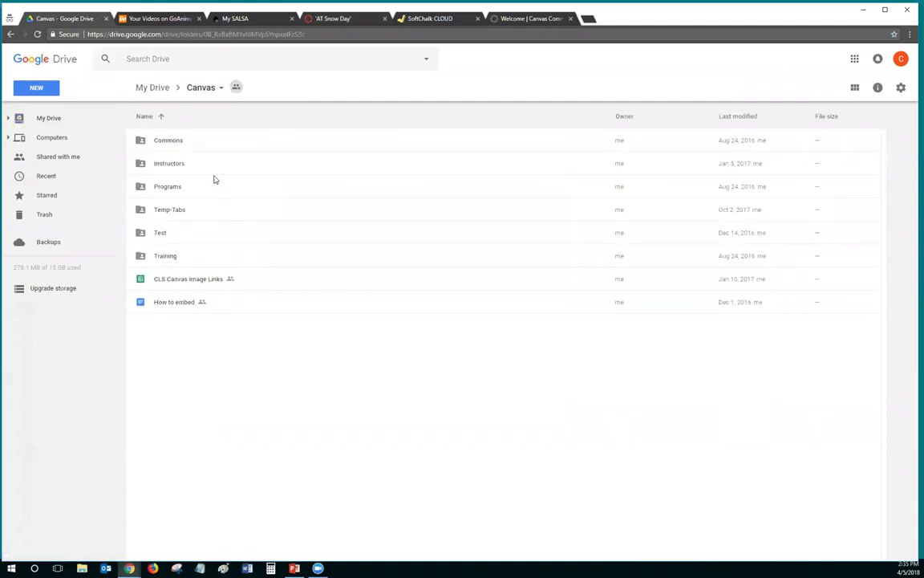
pyautogui.doubleClick(171, 186)
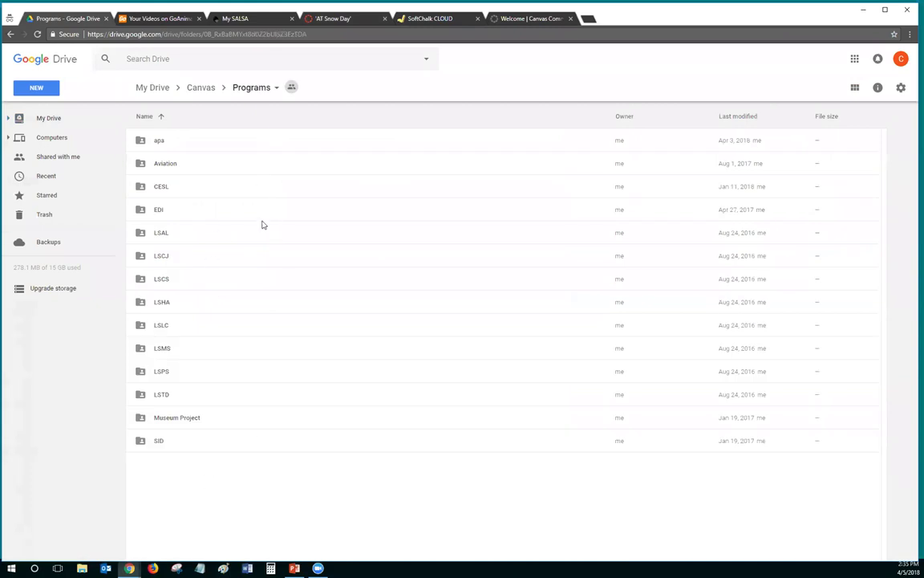
pyautogui.click(165, 232)
pyautogui.doubleClick(166, 232)
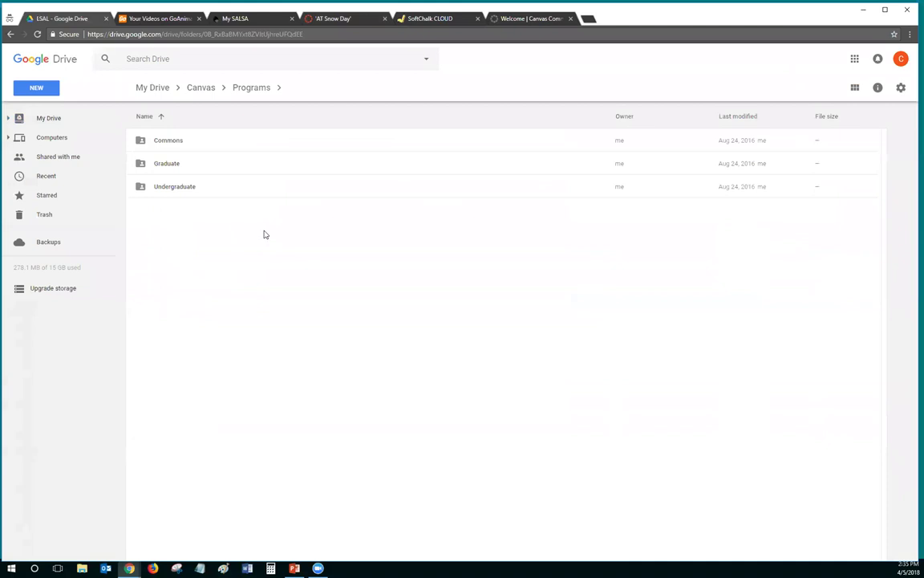
pyautogui.doubleClick(166, 138)
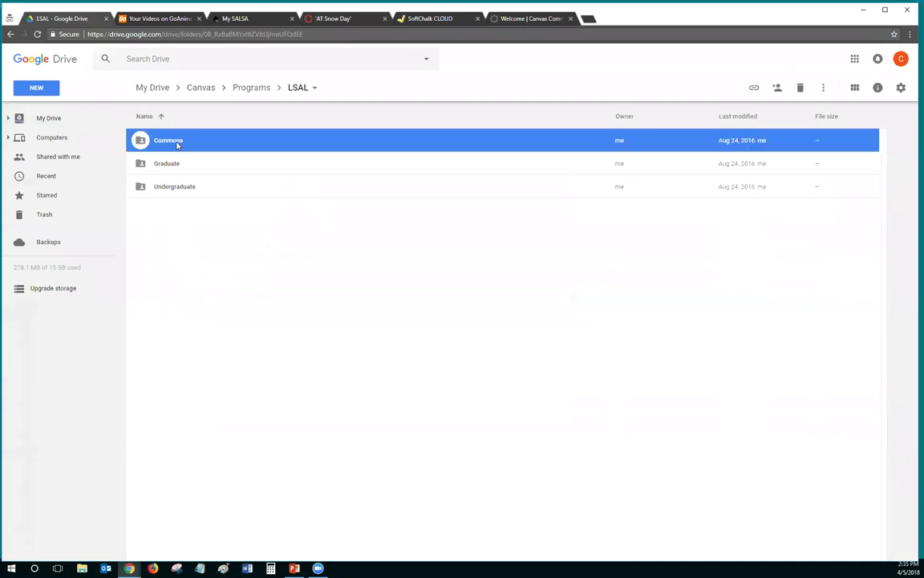
pyautogui.click(157, 144)
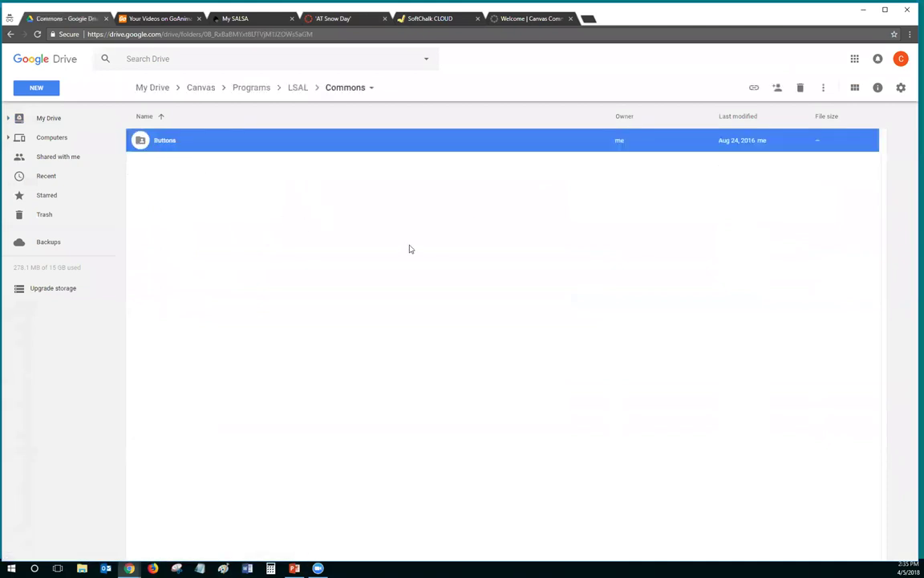
pyautogui.click(186, 178)
pyautogui.doubleClick(165, 142)
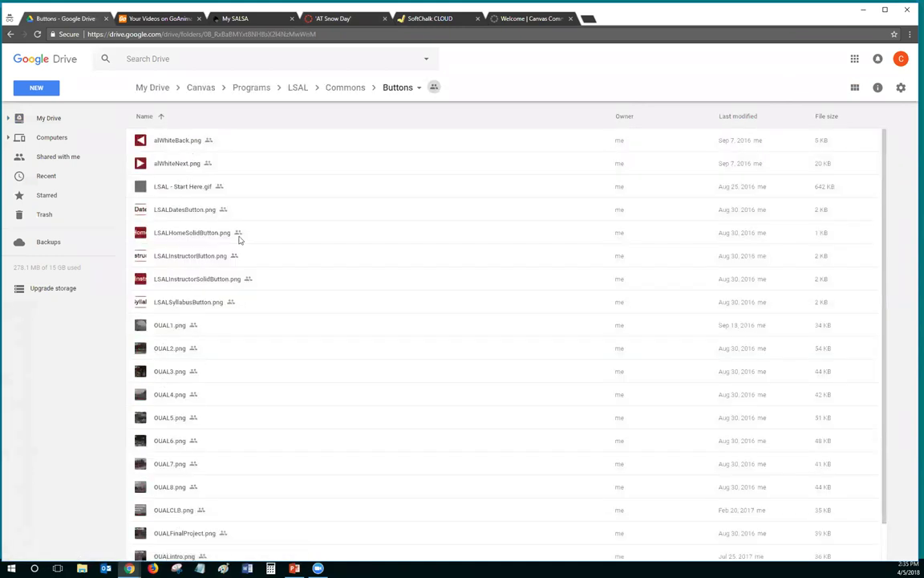
# - Return to the Programs folder and open the LSAL 5113 folder inside LSAL's Graduate folder
pyautogui.click(329, 87)
pyautogui.click(255, 88)
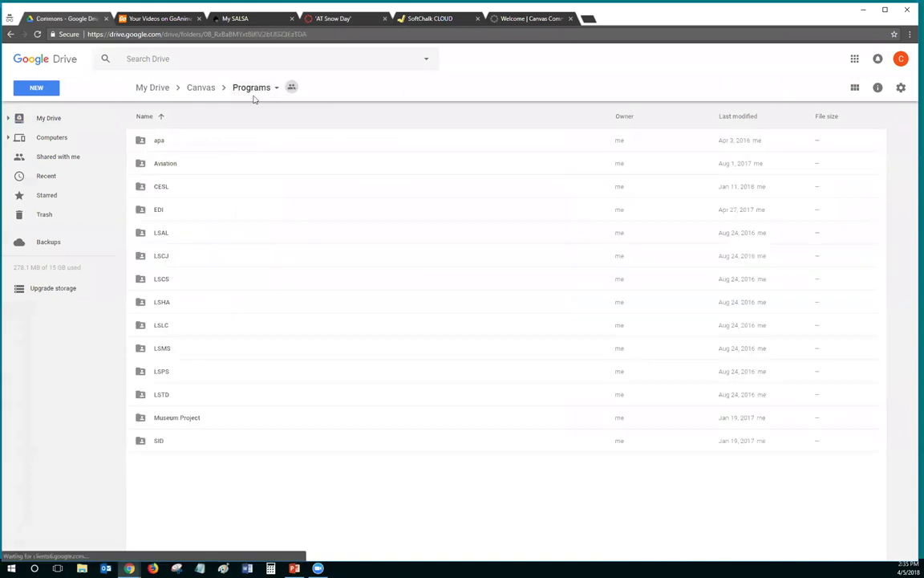
pyautogui.doubleClick(164, 233)
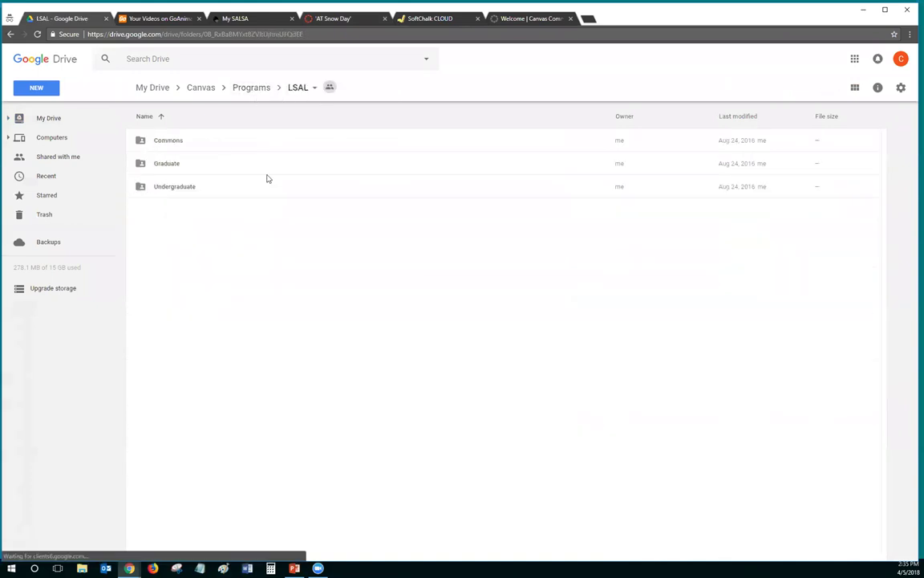
pyautogui.click(166, 163)
pyautogui.doubleClick(166, 164)
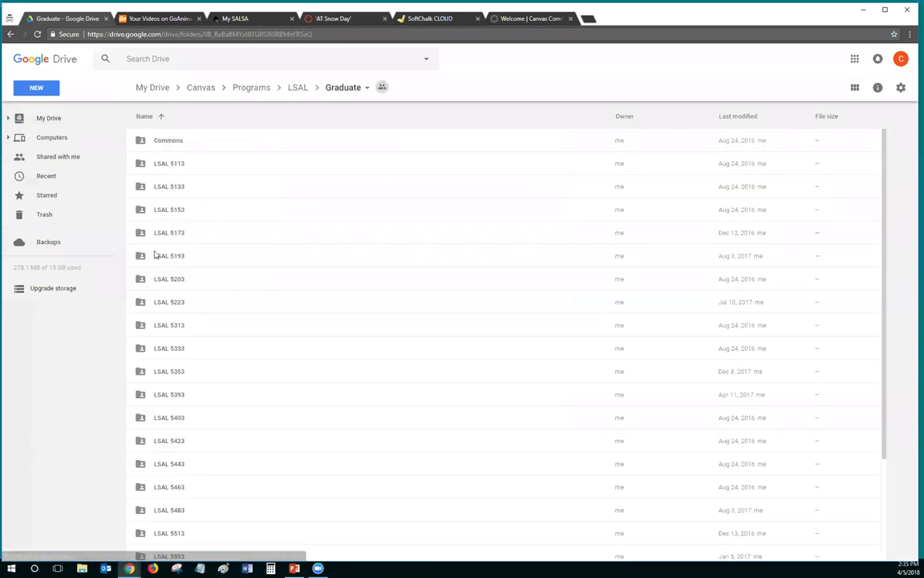
pyautogui.click(179, 165)
pyautogui.doubleClick(178, 165)
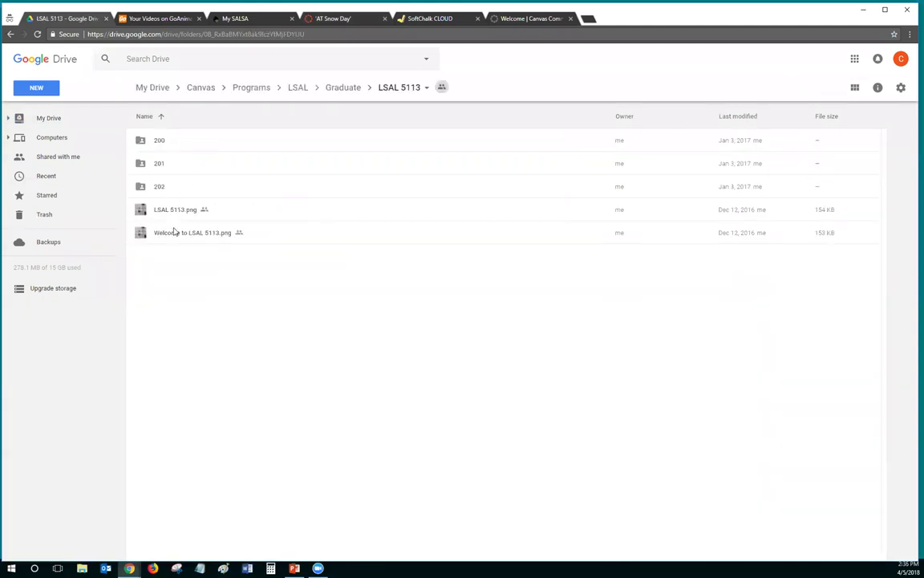
# - Look at the AT Snow Day home page in Canvas again, and get a shareable link for LSAL 5113.png in Google Drive
pyautogui.click(310, 17)
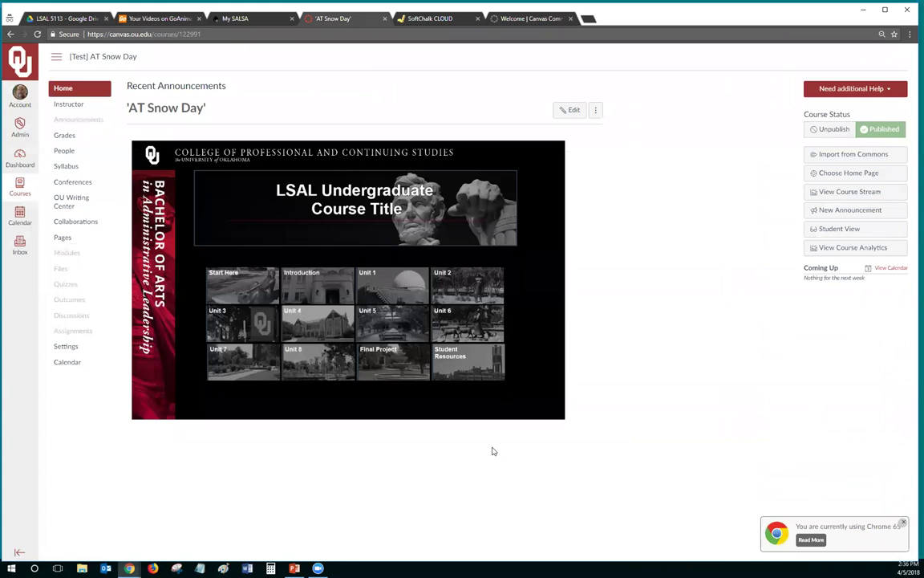
pyautogui.click(87, 17)
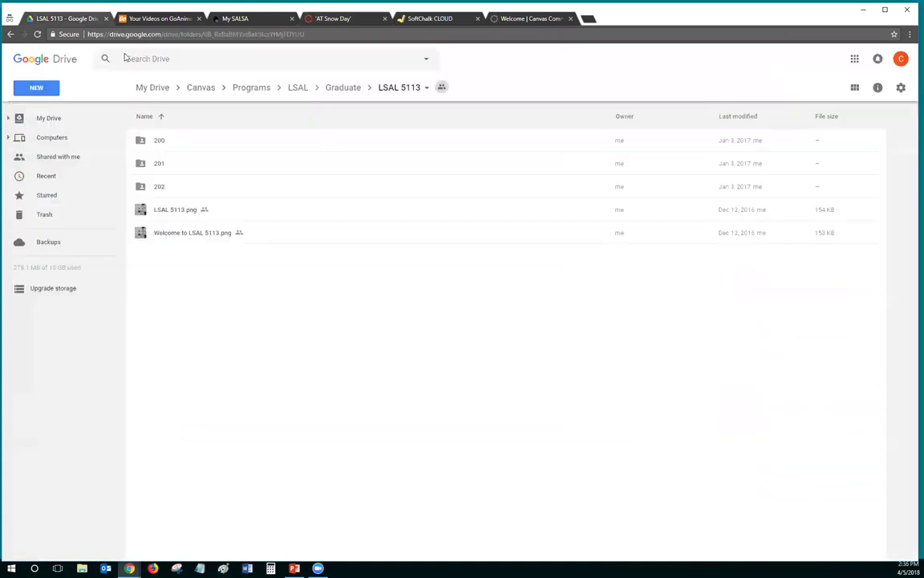
pyautogui.rightClick(179, 210)
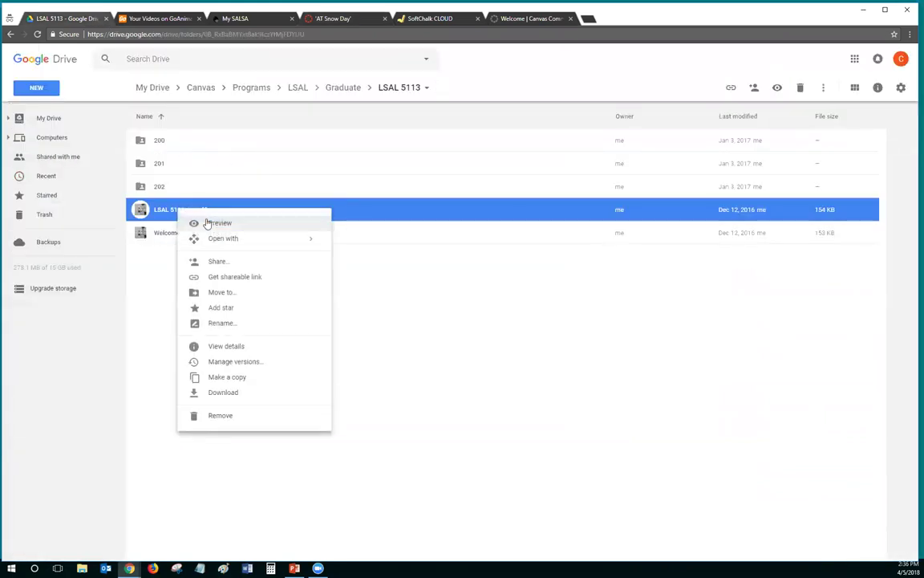
pyautogui.click(237, 278)
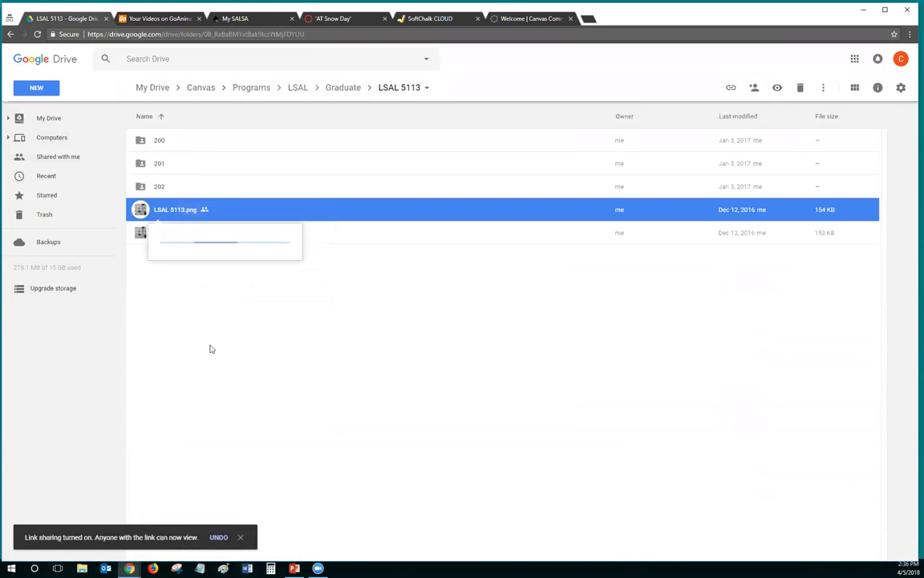
# - Copy the shareable link of LSAL 5113.png into a blank Notepad document and highlight the file ID after "id="
pyautogui.click(199, 568)
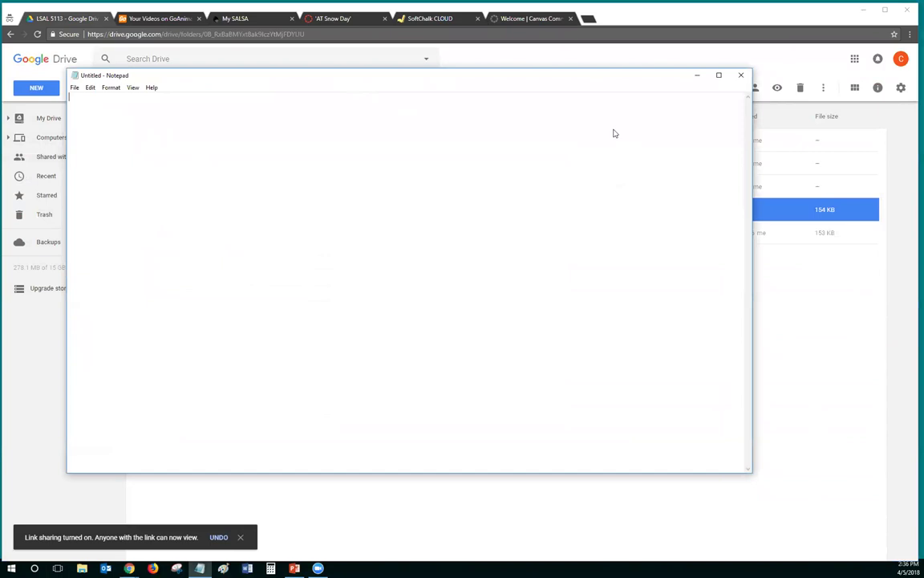
pyautogui.moveTo(313, 76); pyautogui.dragTo(582, 118)
pyautogui.click(192, 263)
pyautogui.click(215, 268)
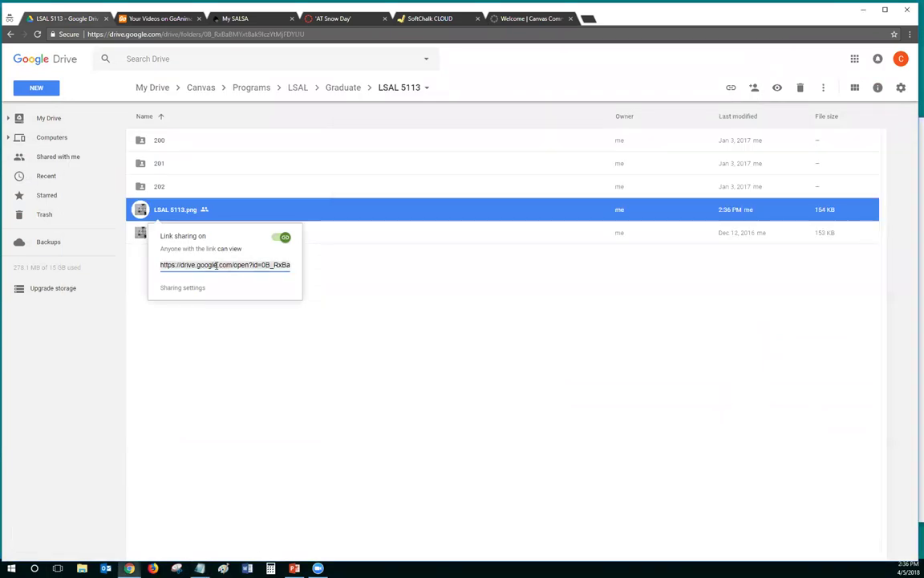
pyautogui.click(199, 568)
pyautogui.hotkey('ctrl', 'v')
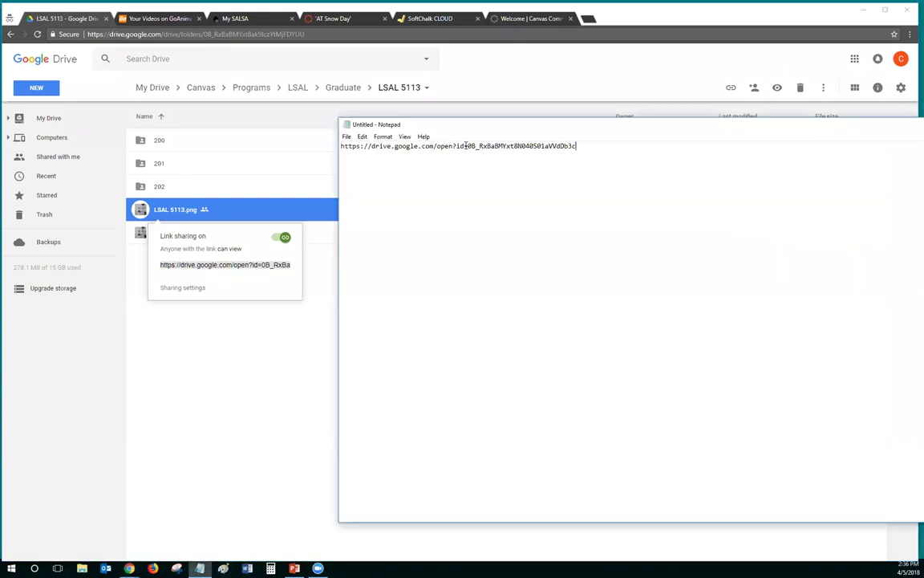
pyautogui.moveTo(468, 146); pyautogui.dragTo(577, 147)
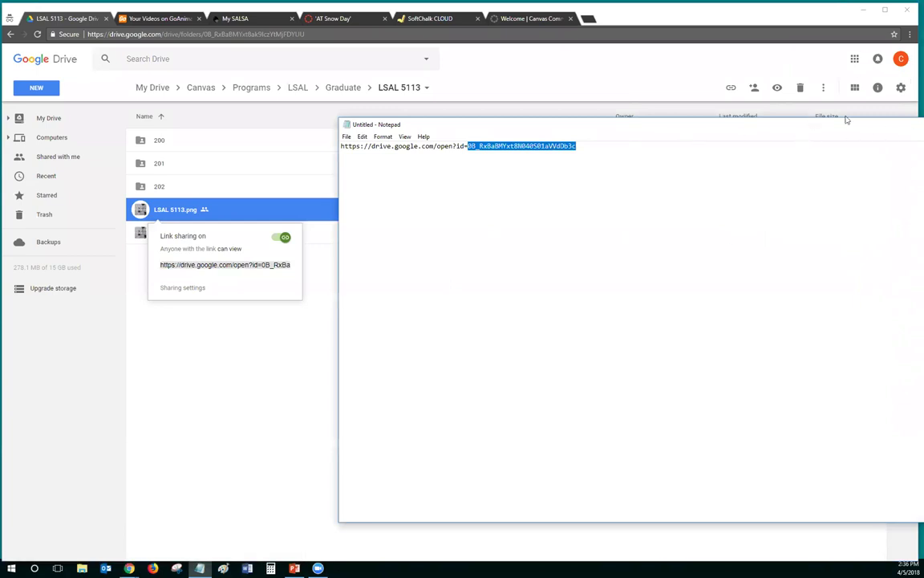
# - Open the AT Snow Day home page's HTML in Canvas, highlight the Drive file ID in the header image source, and leave without saving
pyautogui.click(331, 18)
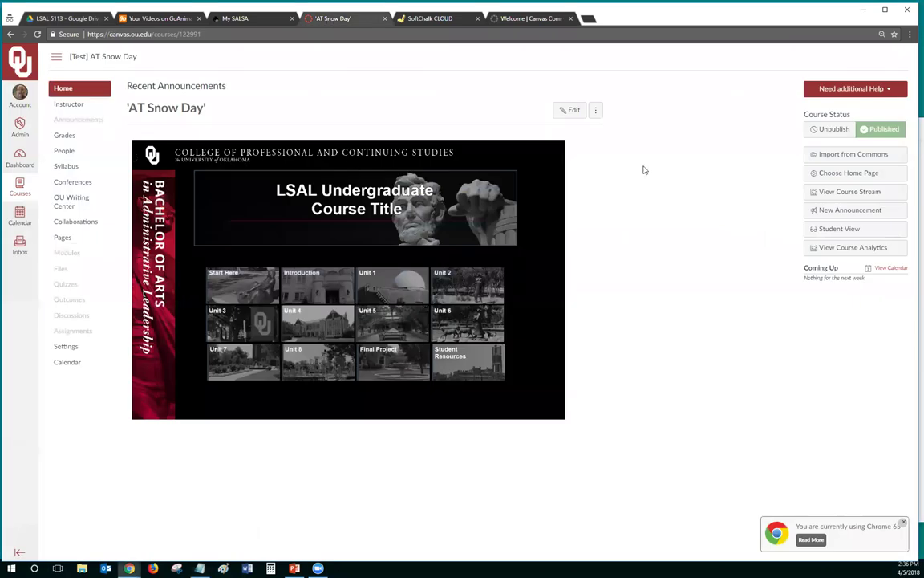
pyautogui.click(570, 111)
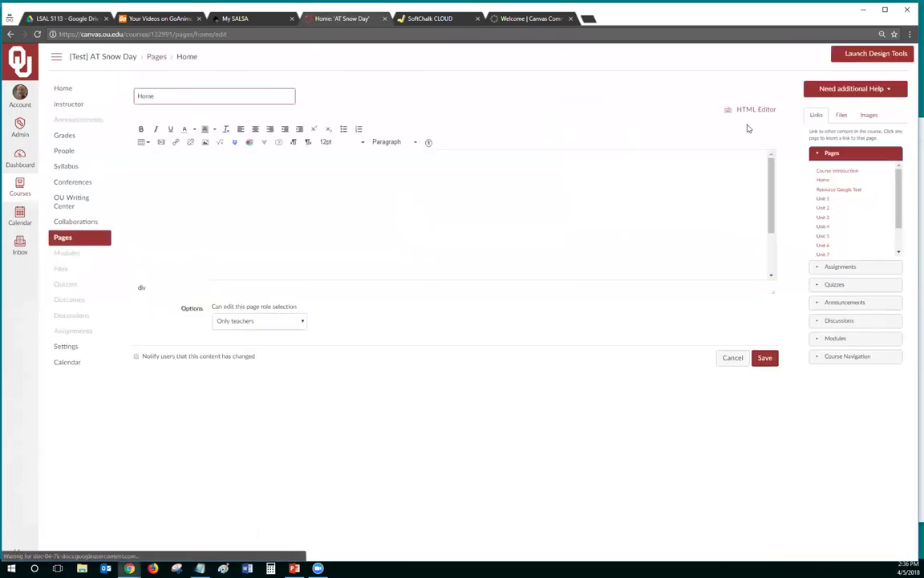
pyautogui.click(748, 110)
pyautogui.scroll(10, 365, 178)
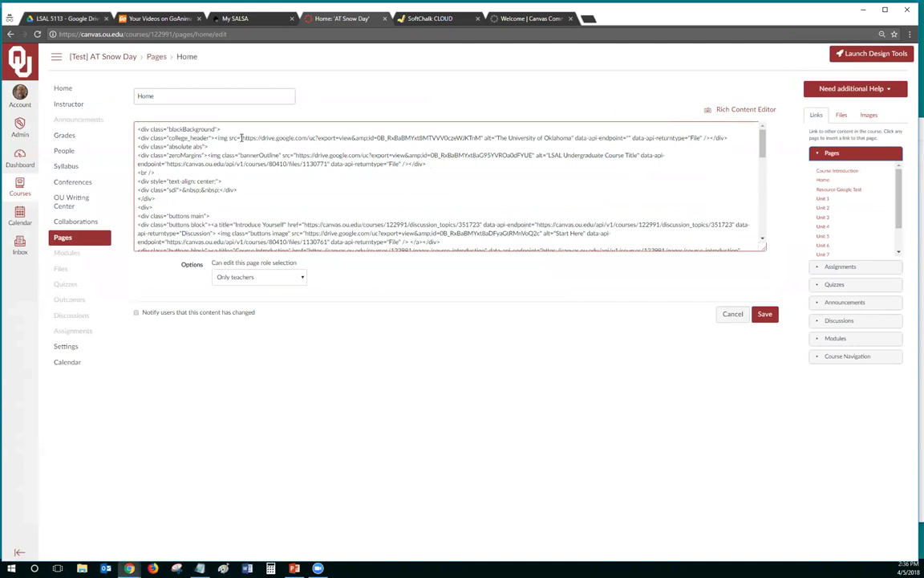
pyautogui.click(293, 138)
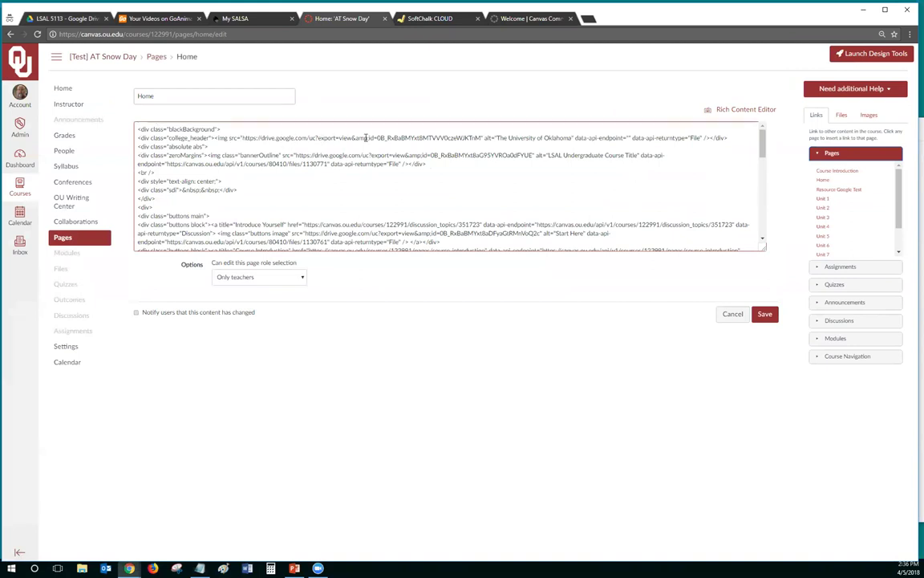
pyautogui.moveTo(377, 138); pyautogui.dragTo(481, 139)
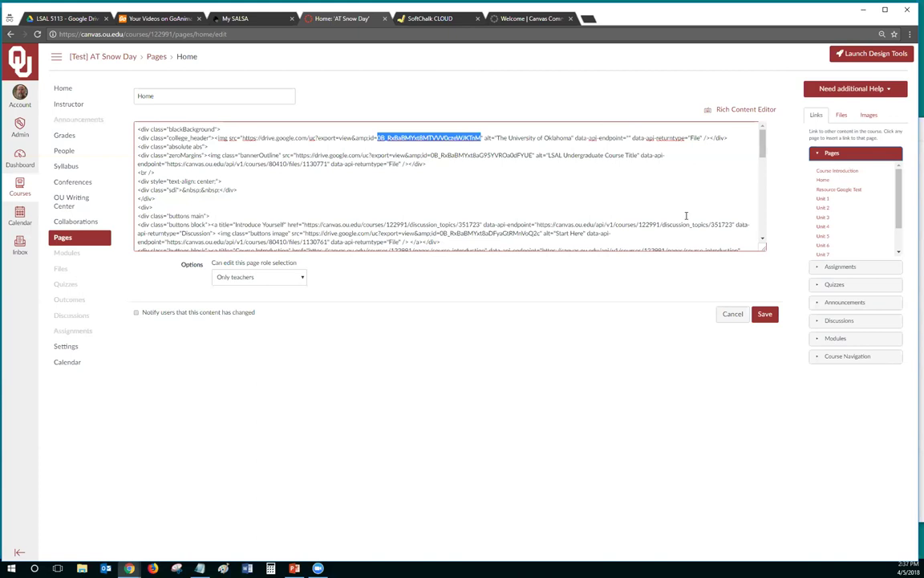
pyautogui.click(732, 316)
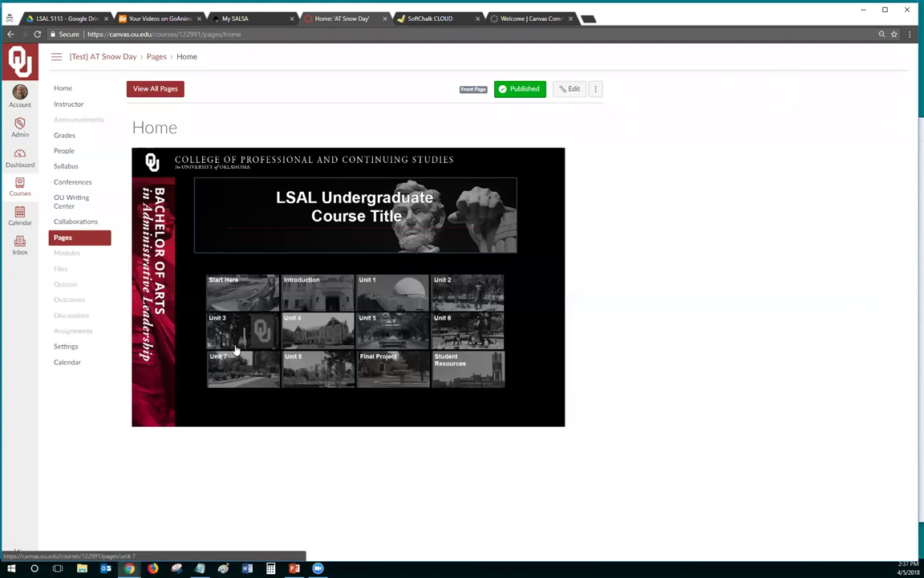
# - Open the Unit 1 page in Canvas and compare it with the LSAL 5113 folder in Google Drive
pyautogui.click(405, 294)
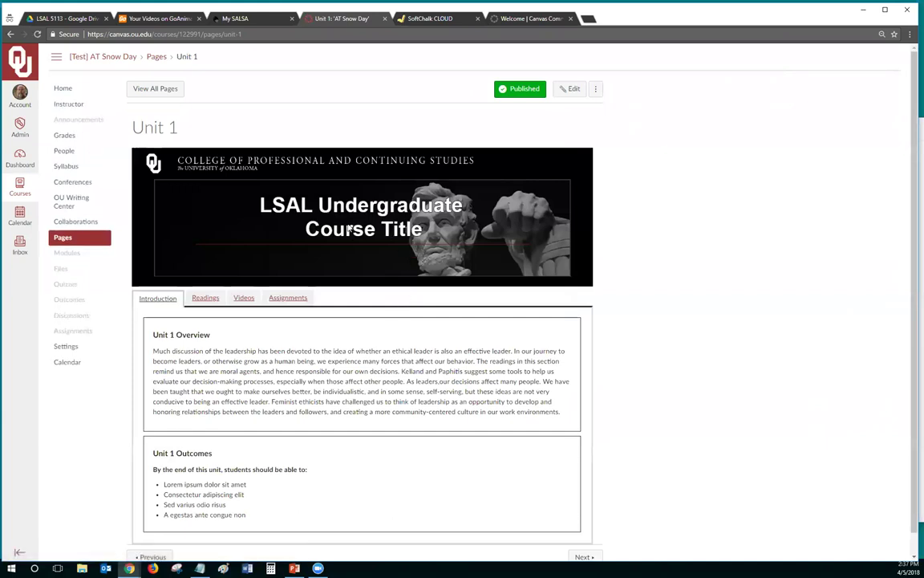
pyautogui.hotkey('ctrl', '1')
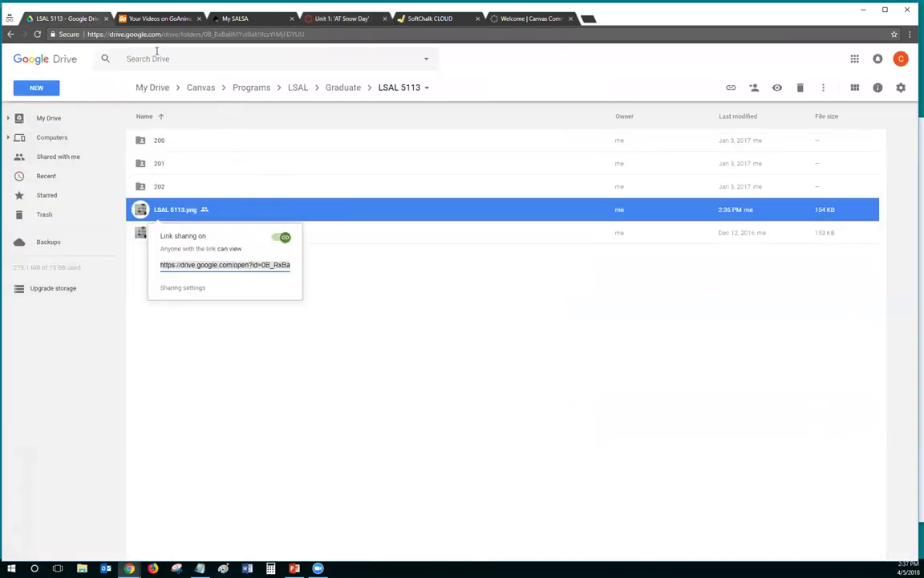
pyautogui.hotkey('ctrl', '4')
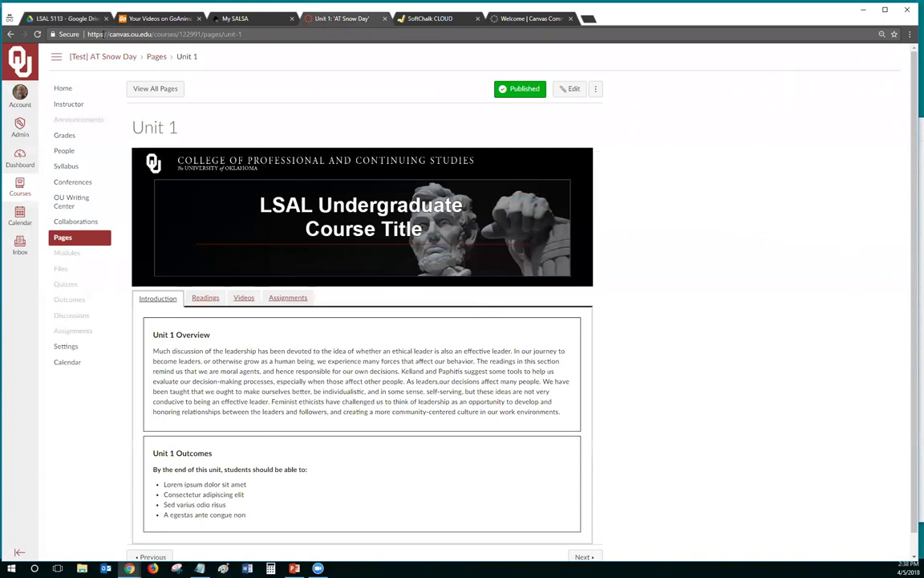
# - Go to the top level of My Drive in Google Drive and open the spreadsheet Copy of Canvas Update Tool - v6
pyautogui.click(66, 18)
pyautogui.click(150, 88)
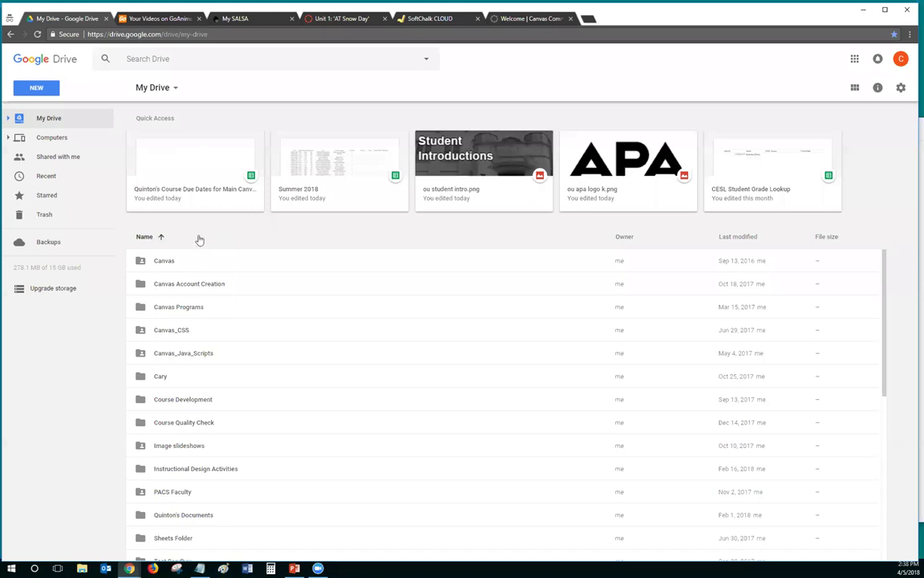
pyautogui.scroll(-4, 264, 301)
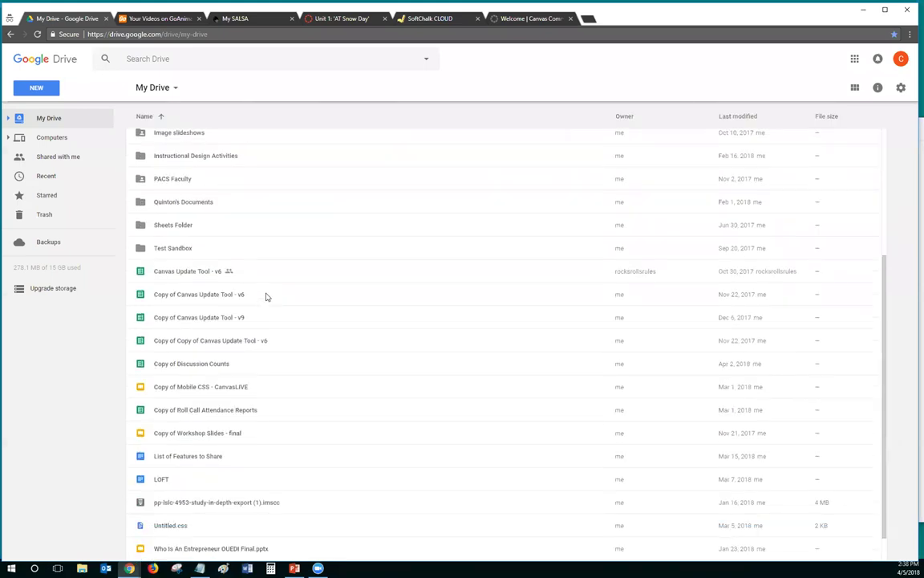
pyautogui.doubleClick(196, 294)
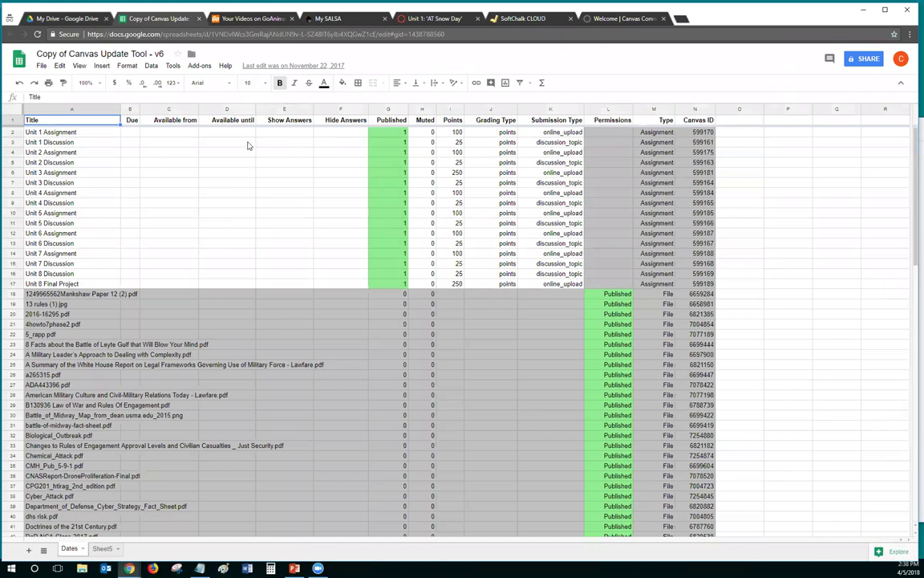
# - Look at the Canvas API configuration form without submitting it, and review the spreadsheet's Canvas commands for loading and saving course data
pyautogui.click(249, 66)
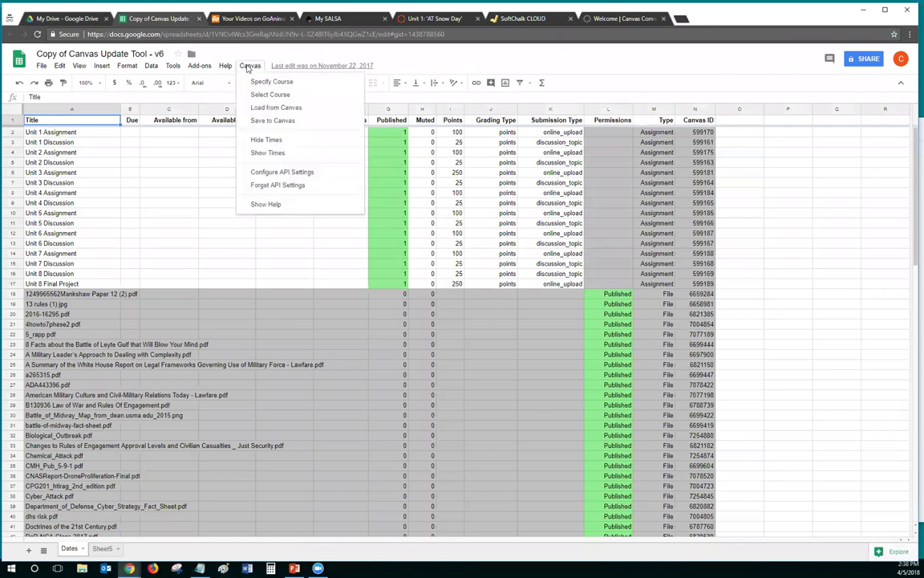
pyautogui.click(287, 175)
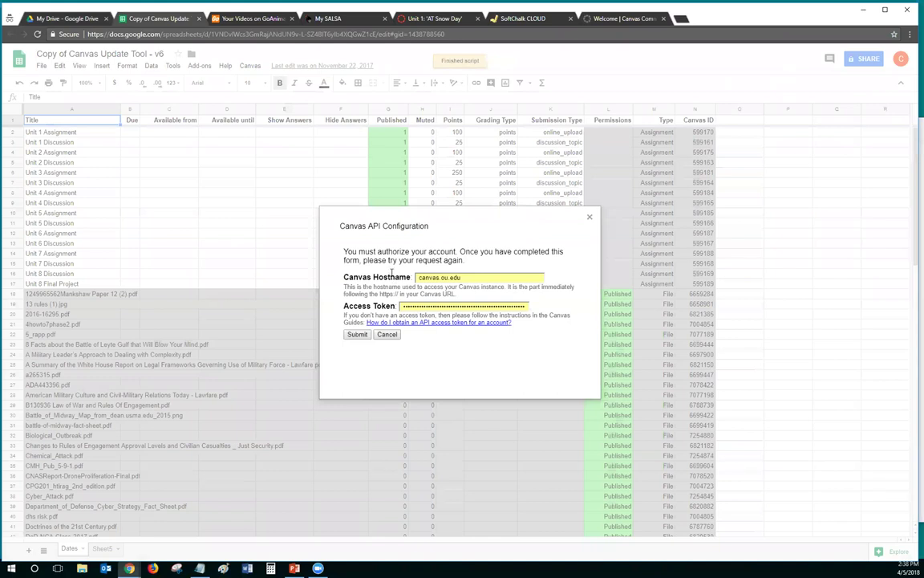
pyautogui.click(589, 217)
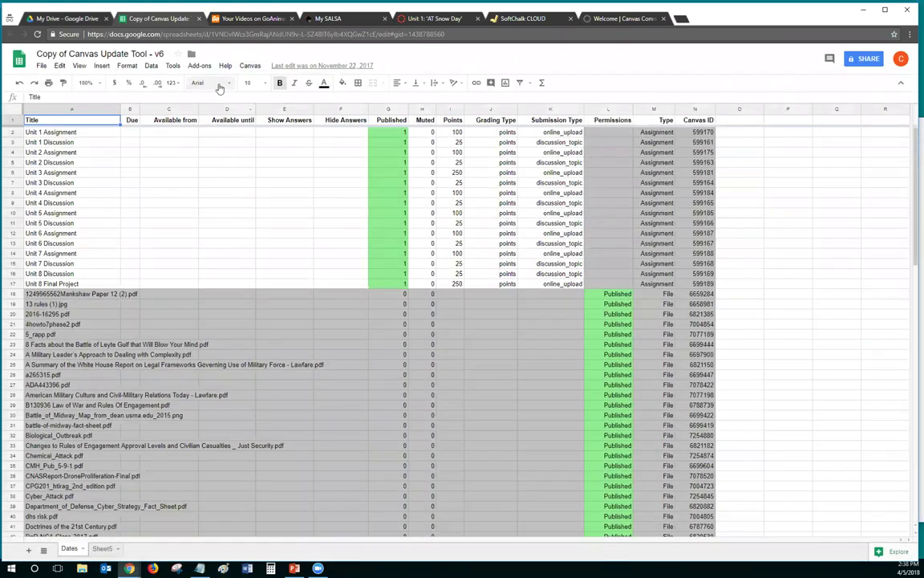
pyautogui.click(256, 67)
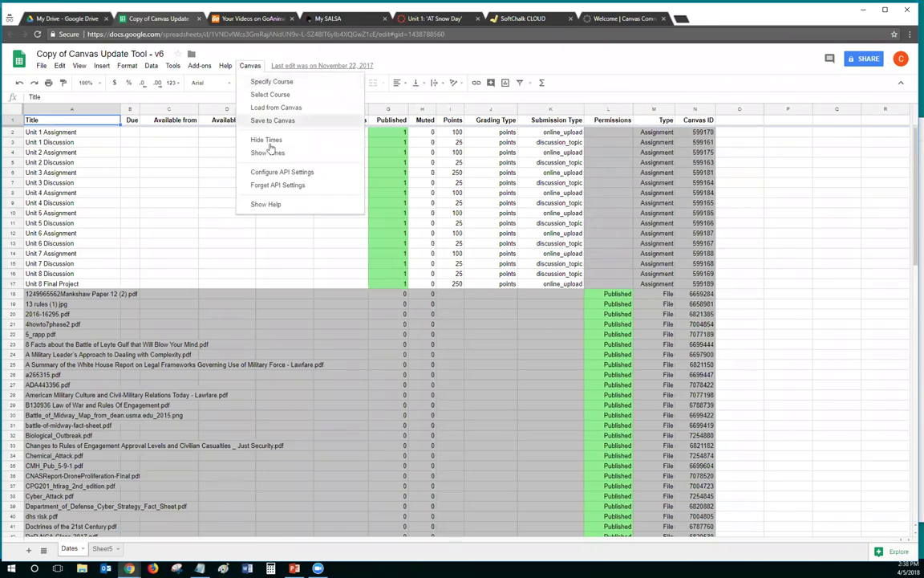
pyautogui.click(852, 243)
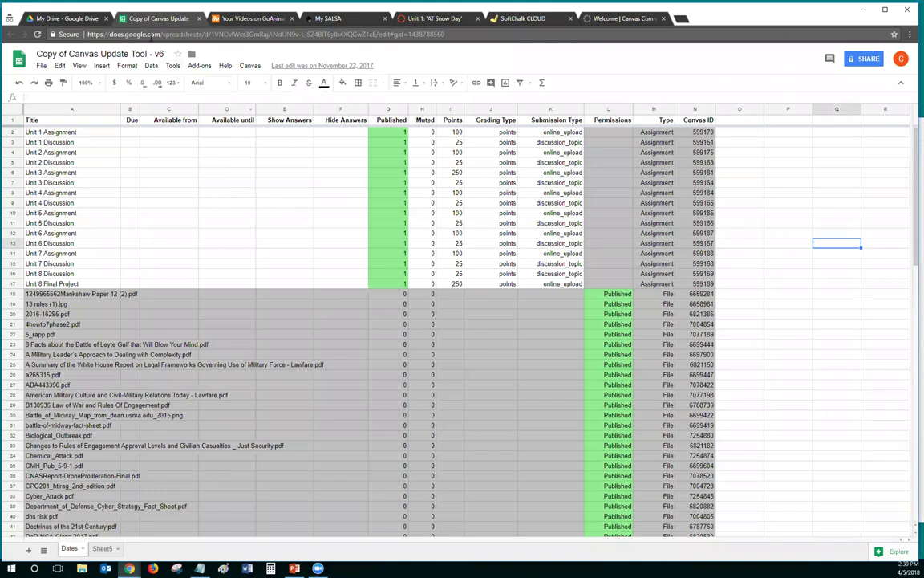
# - Close the update tool, view the Copy of Discussion Counts pivot table, and return to My Drive after glancing at the slides
pyautogui.click(199, 20)
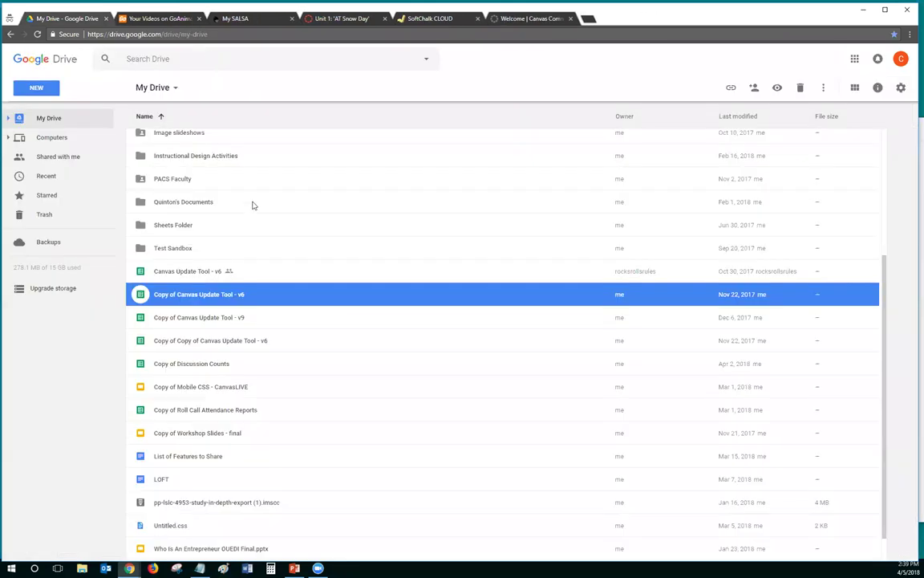
pyautogui.doubleClick(210, 365)
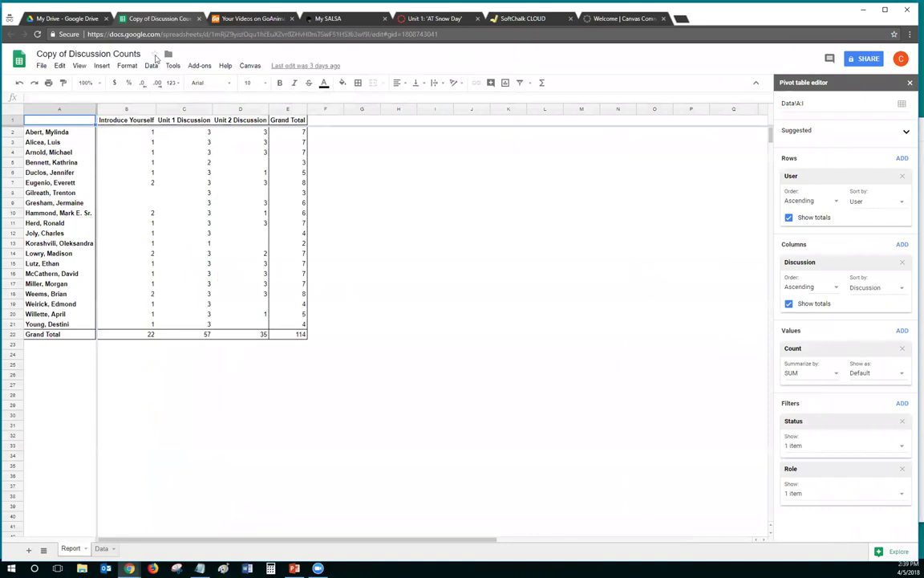
pyautogui.click(82, 19)
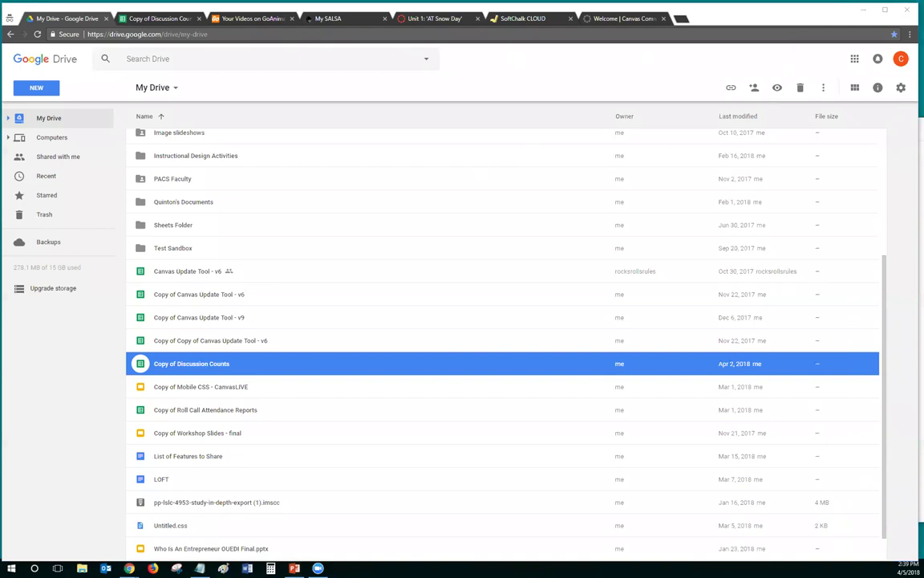
pyautogui.hotkey('alt', 'Tab')
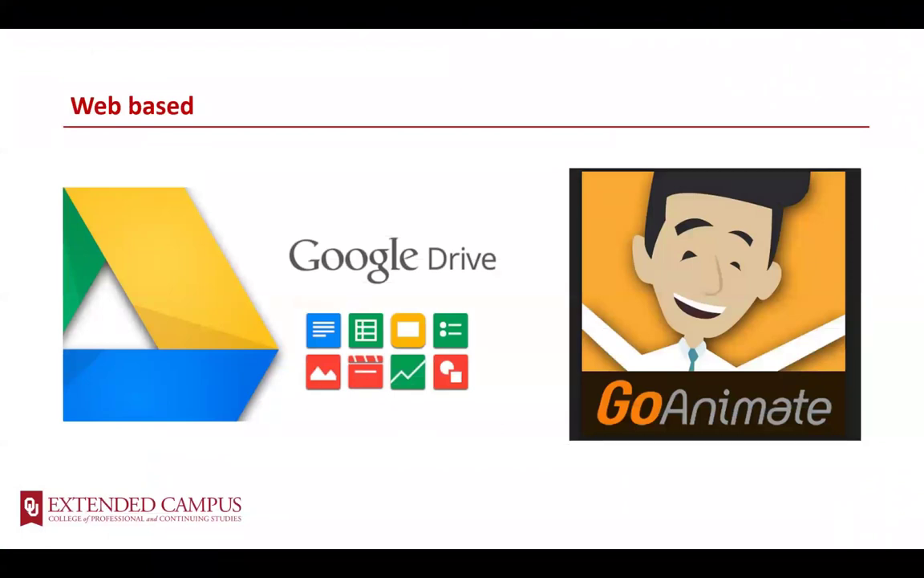
pyautogui.hotkey('alt', 'Tab')
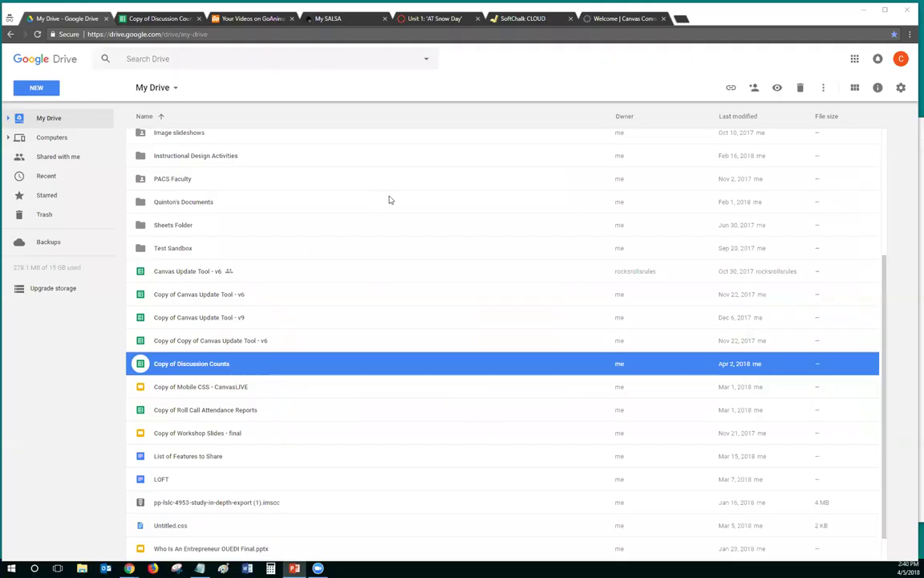
# - Switch to GoAnimate, start a new video in the Business Friendly style, and allow Flash to run for the video maker
pyautogui.click(249, 19)
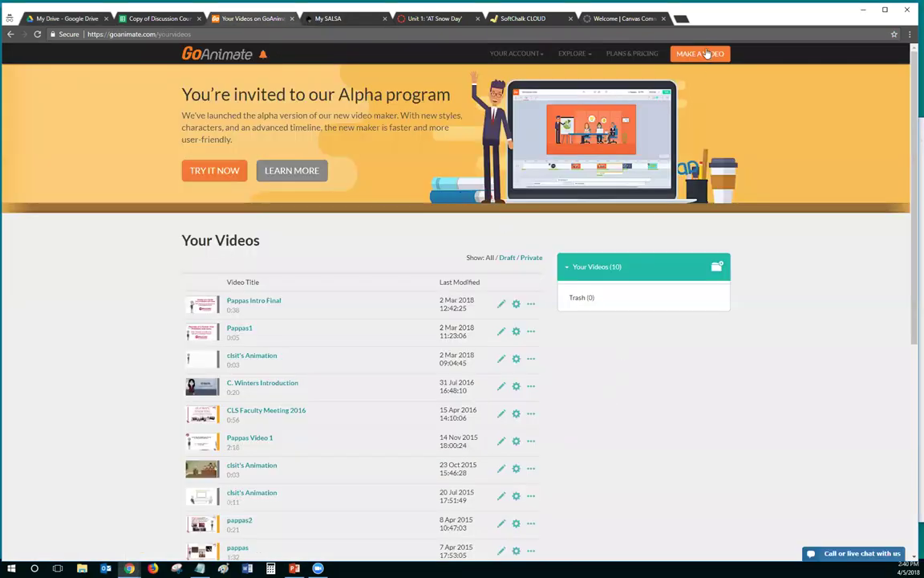
pyautogui.click(703, 55)
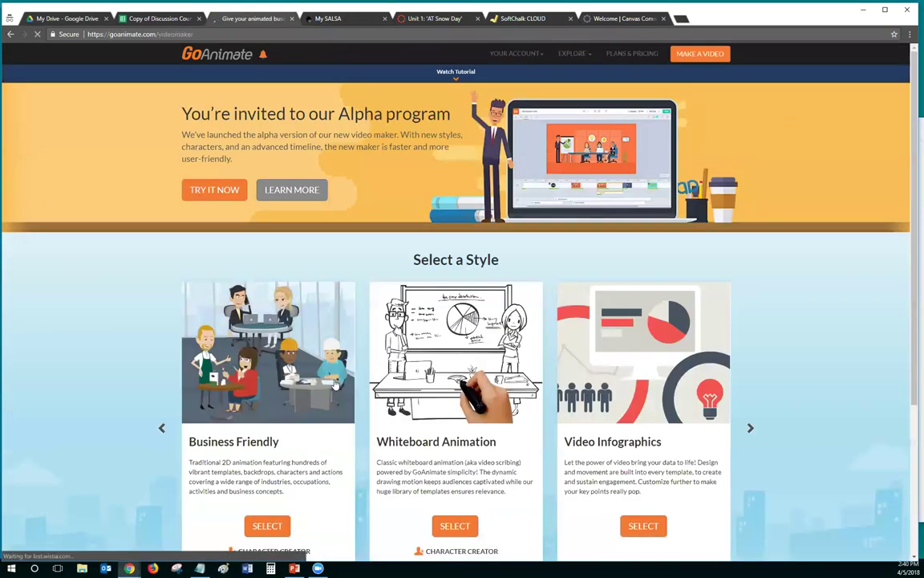
pyautogui.scroll(-1, 403, 405)
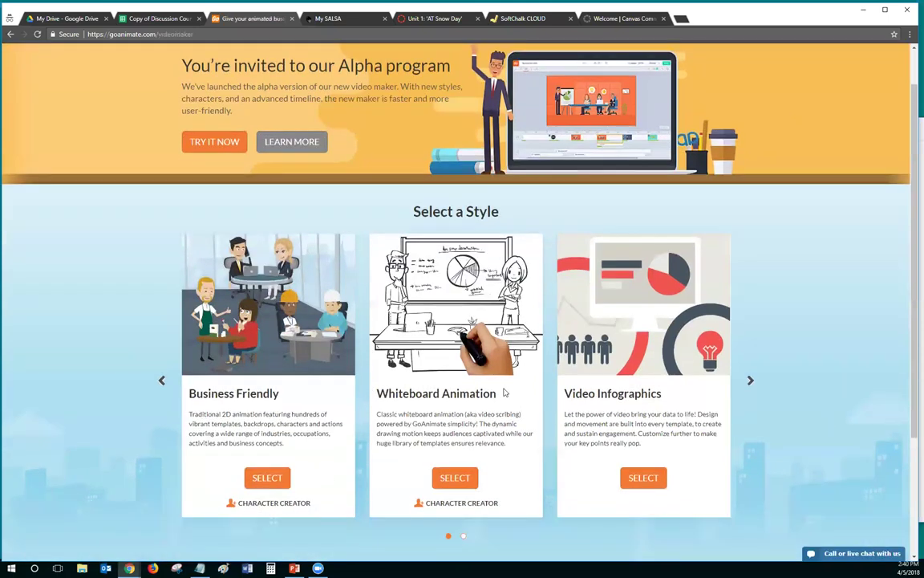
pyautogui.click(265, 478)
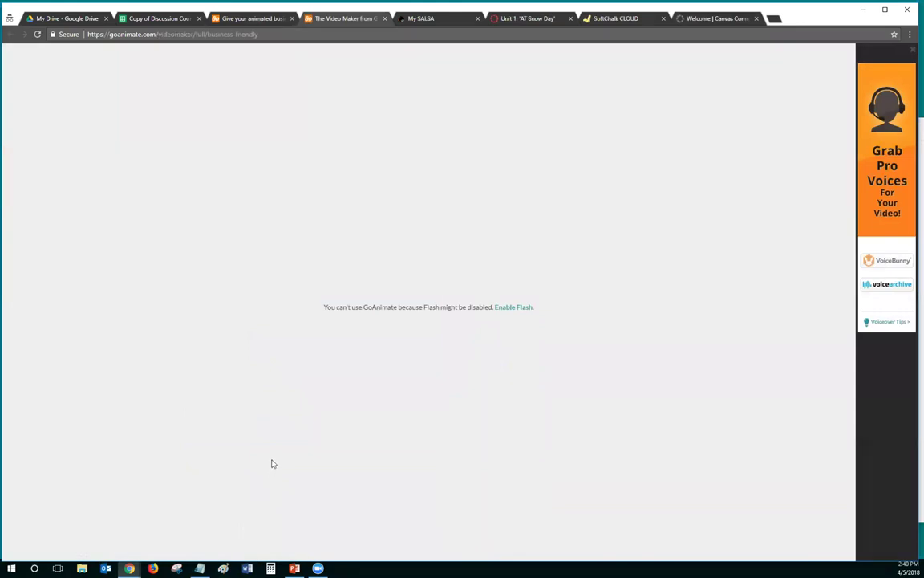
pyautogui.click(514, 309)
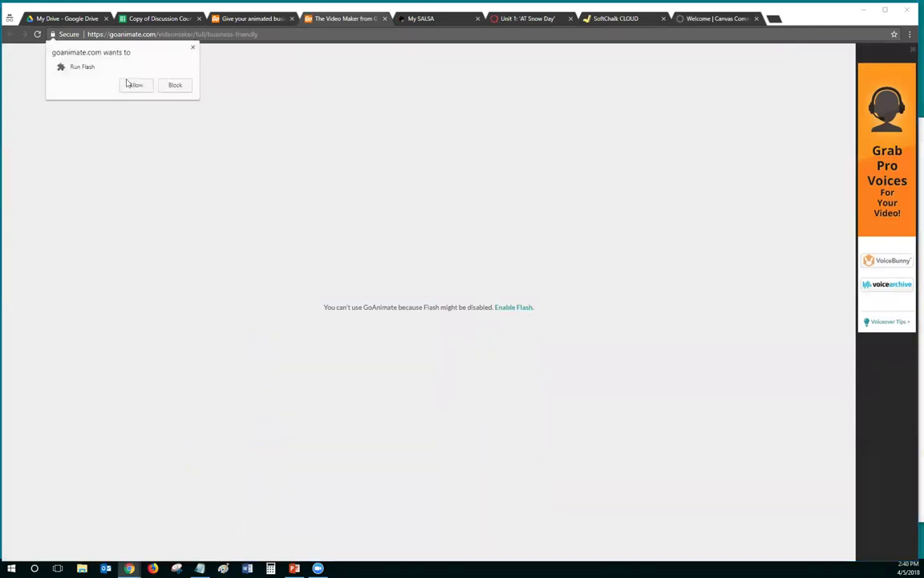
pyautogui.click(132, 85)
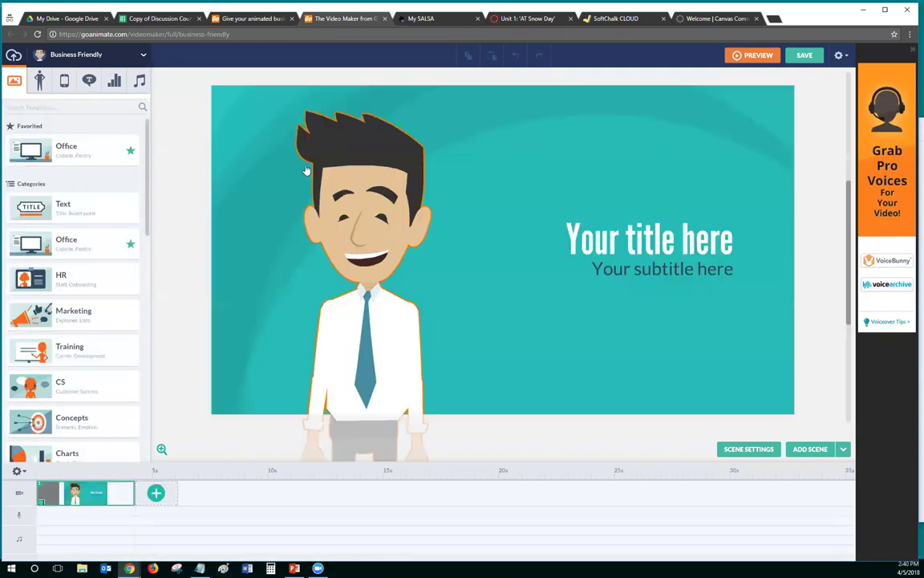
# - Apply the Office template with a man at his cubicle desk, and place the casual blonde woman in front of the far-left cubicle
pyautogui.click(68, 153)
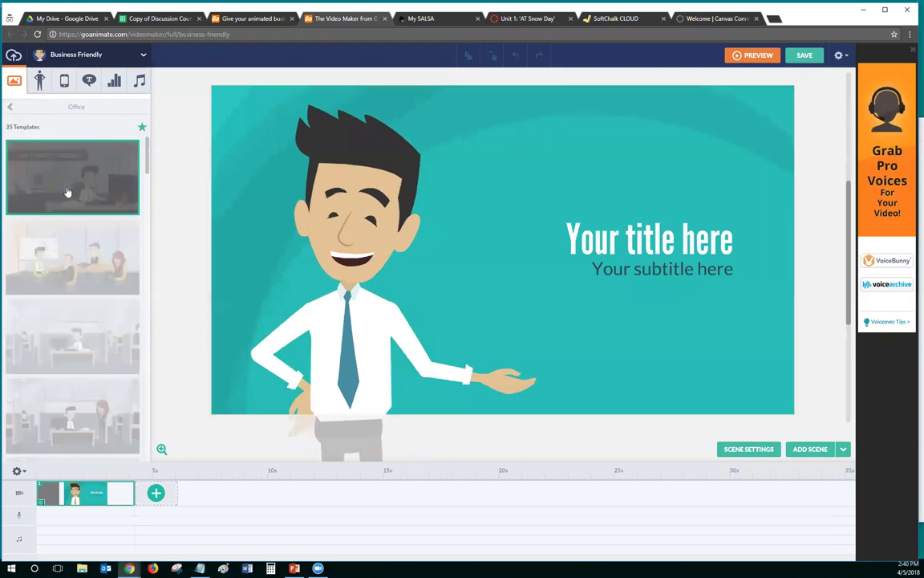
pyautogui.click(70, 261)
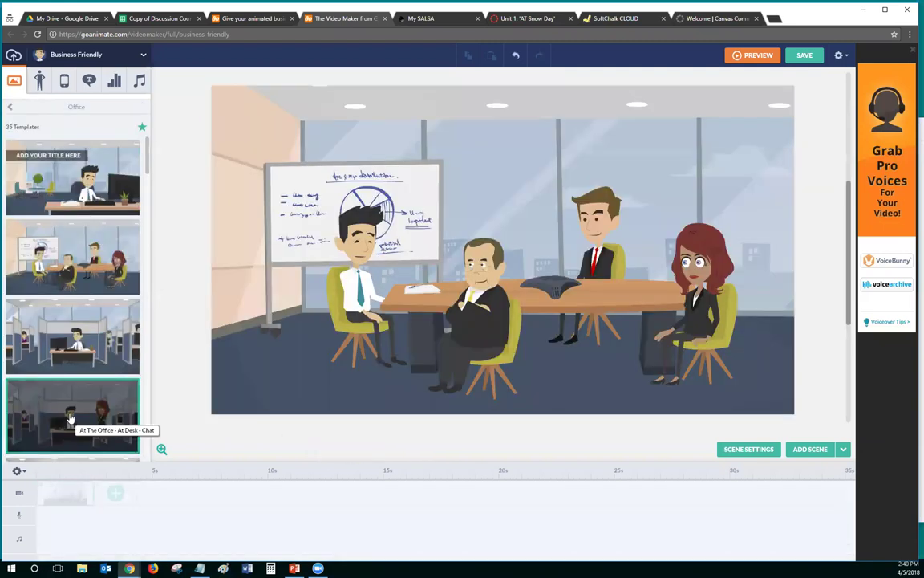
pyautogui.click(72, 416)
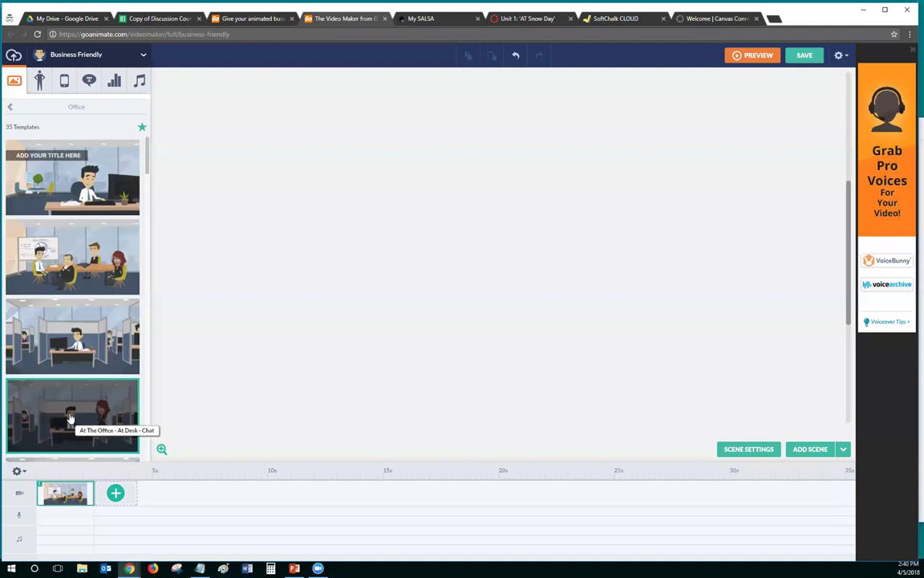
pyautogui.click(41, 83)
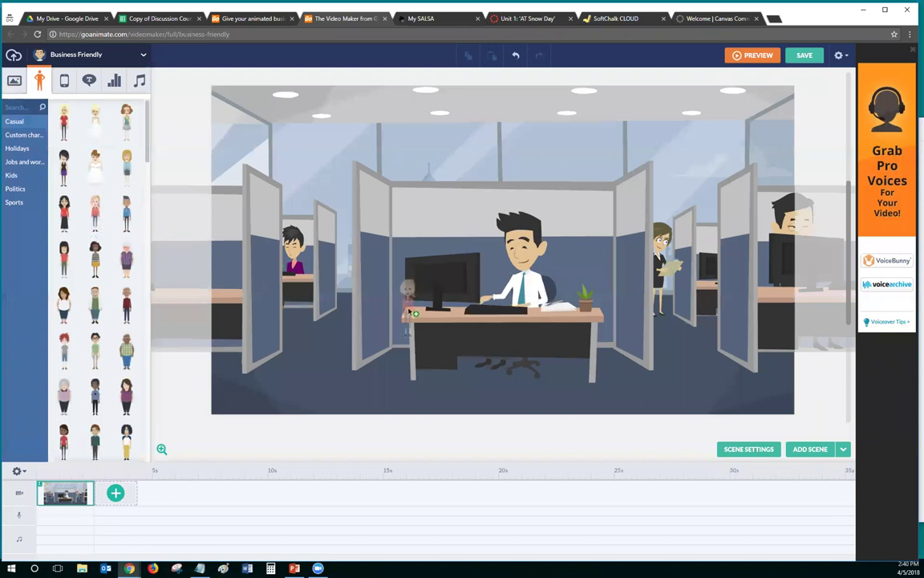
pyautogui.moveTo(317, 311); pyautogui.dragTo(317, 313)
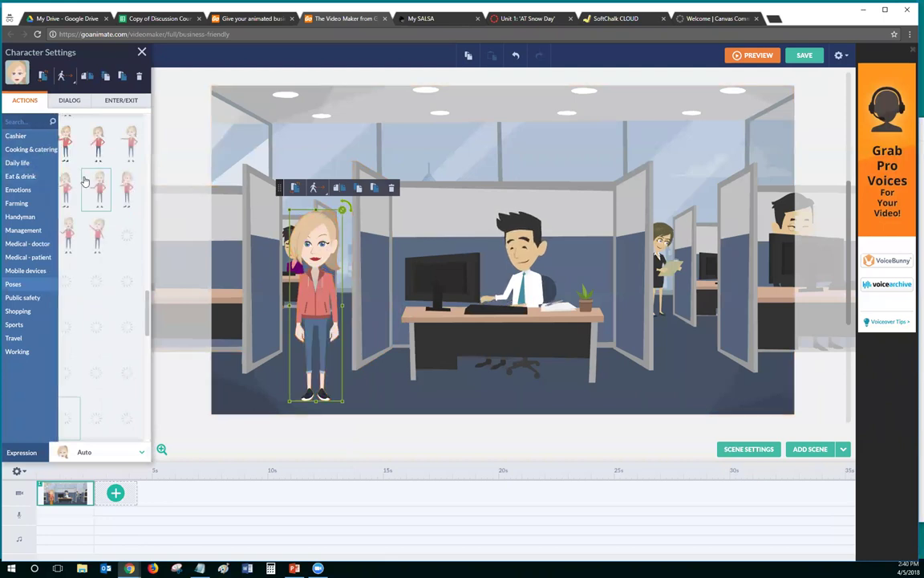
# - Give the blonde woman the Shopping action of hauling a large box, and look at the voice options for her dialog
pyautogui.click(23, 310)
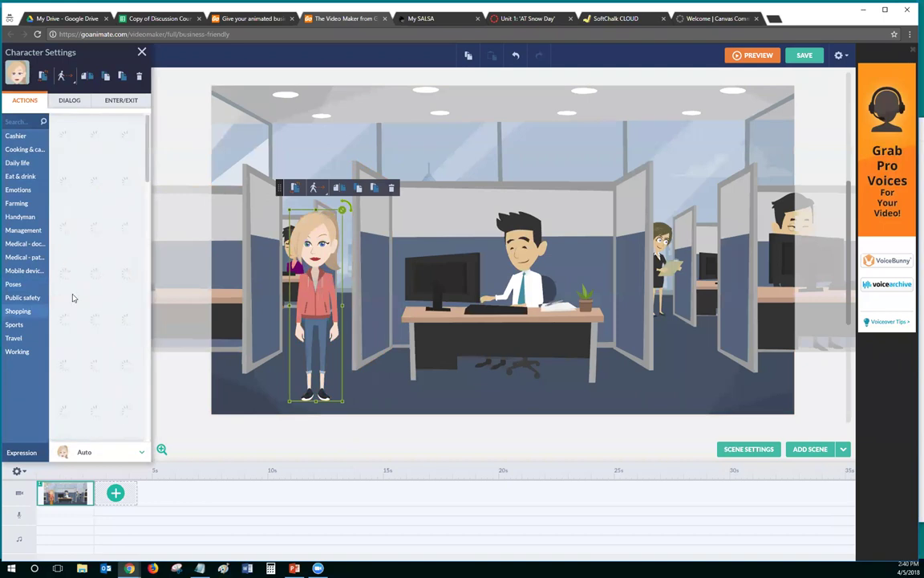
pyautogui.click(109, 188)
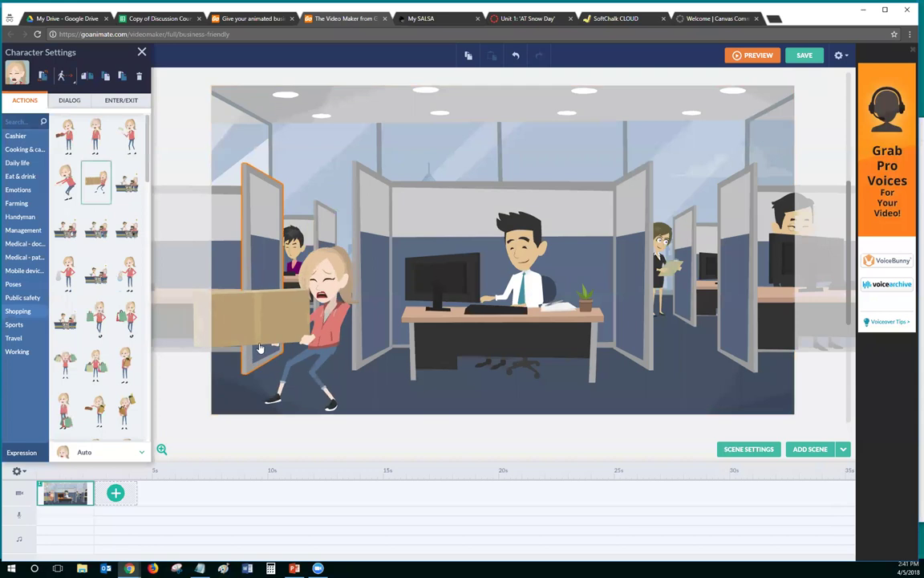
pyautogui.click(69, 104)
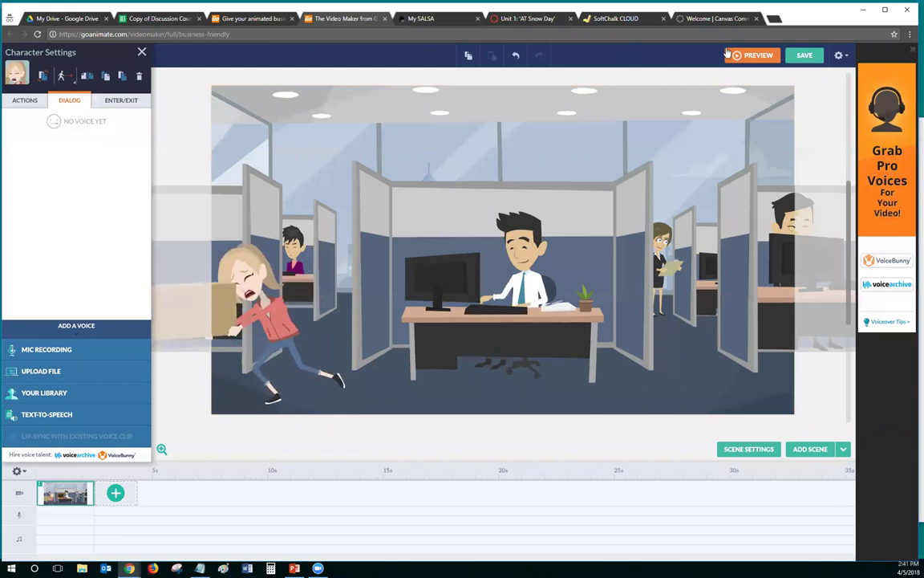
pyautogui.click(141, 52)
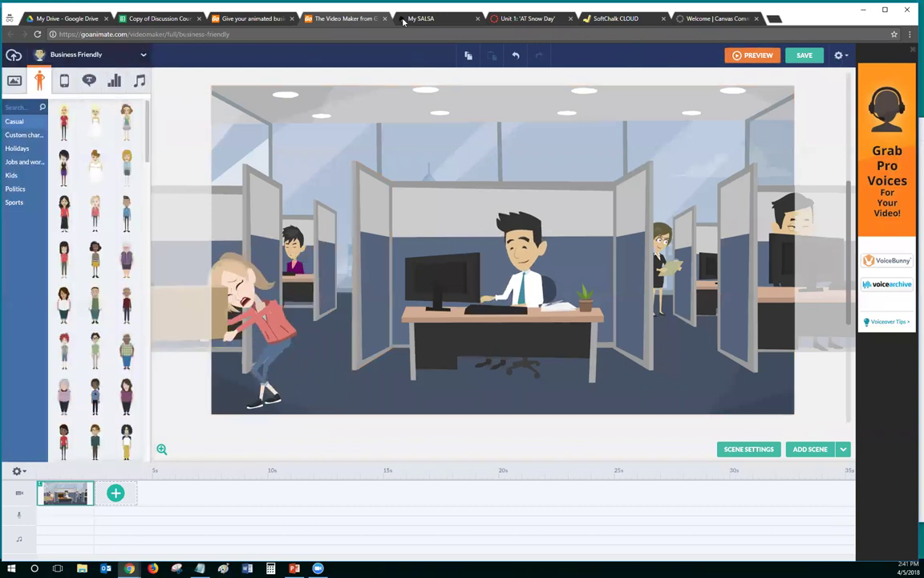
# - Return to the Your Videos list in GoAnimate and open the CLS Faculty Meeting 2016 video
pyautogui.hotkey('alt', 'Left')
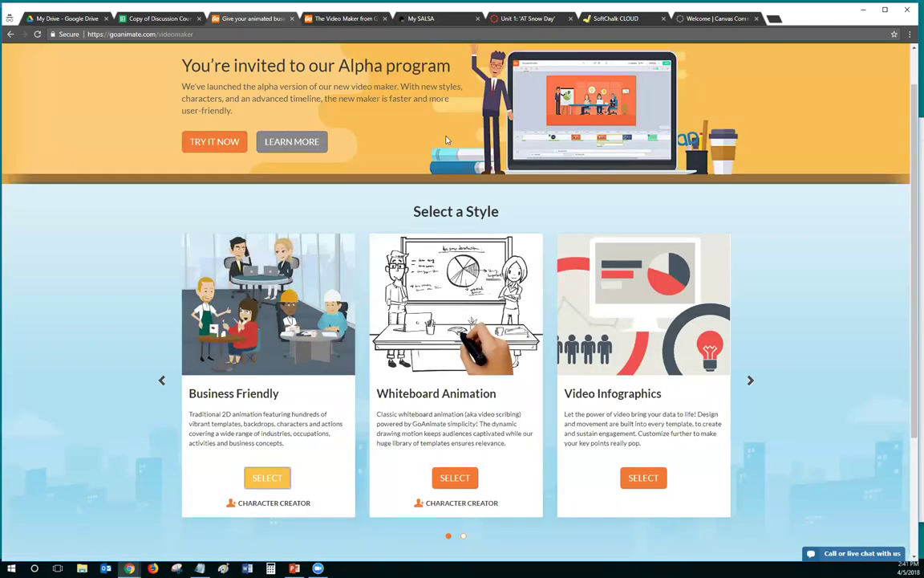
pyautogui.scroll(1, 447, 141)
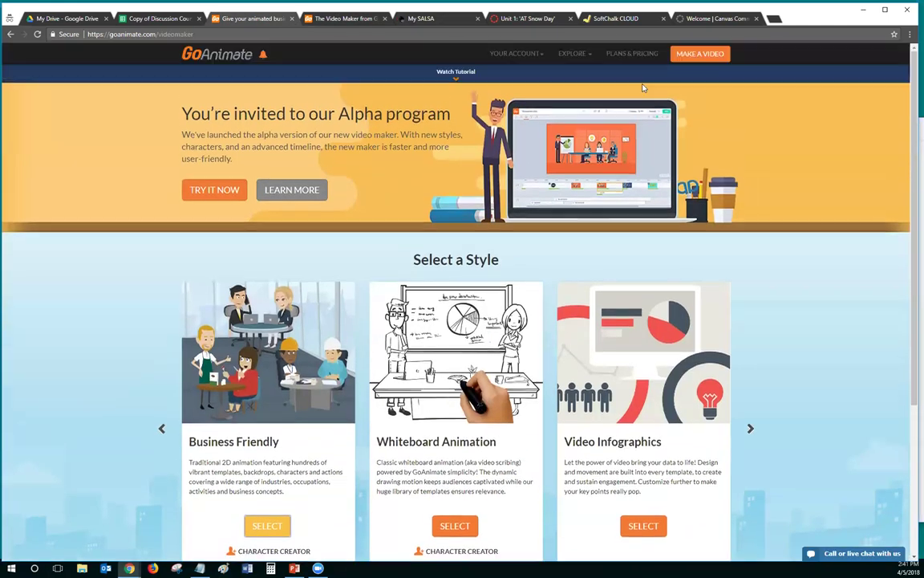
pyautogui.click(526, 55)
pyautogui.click(503, 74)
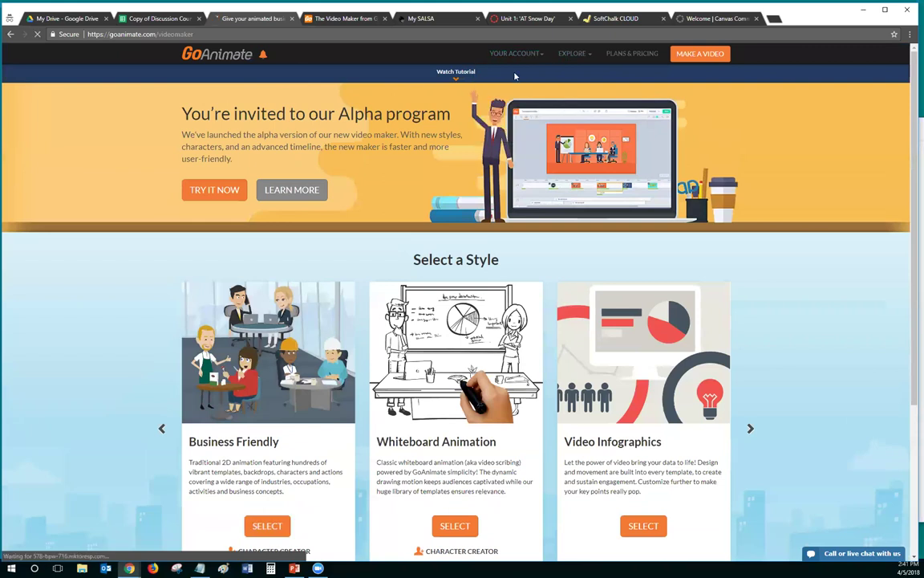
pyautogui.scroll(-1, 672, 407)
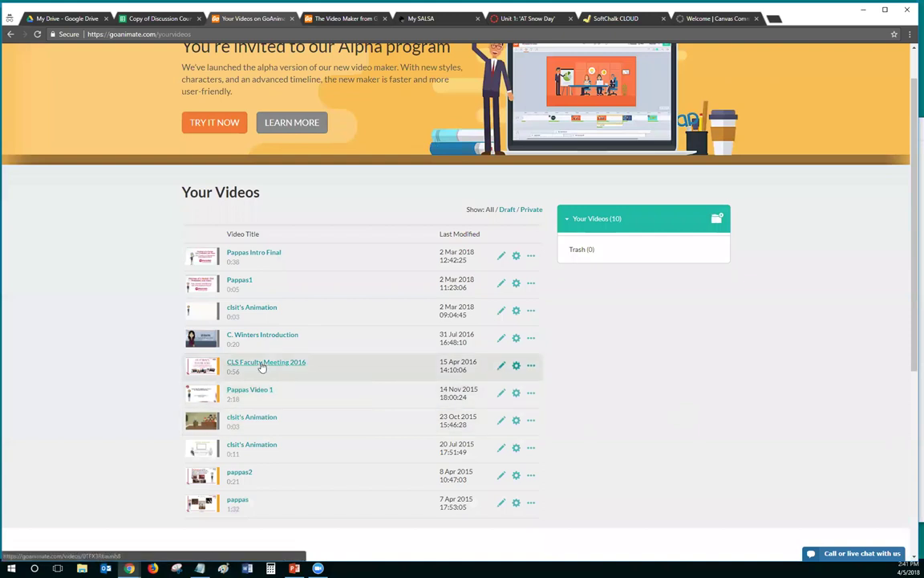
pyautogui.click(378, 374)
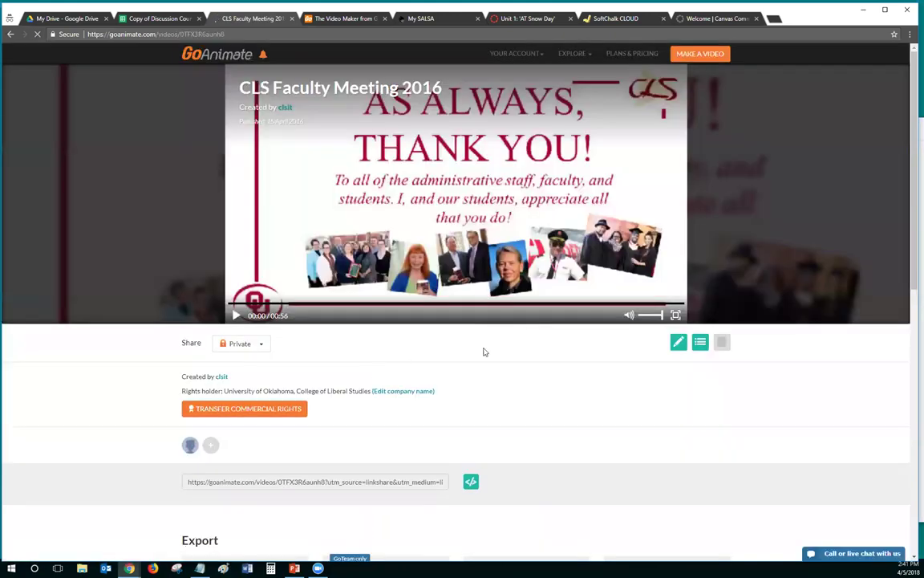